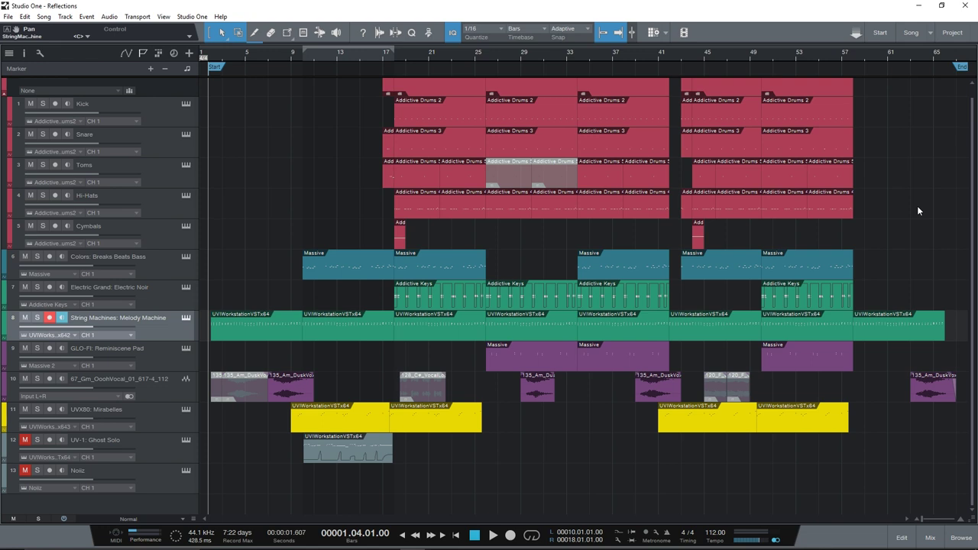
Step: Start playing the song and view the String Machines: Melody Machine track's instrument, moving its window aside before closing it
key("space")
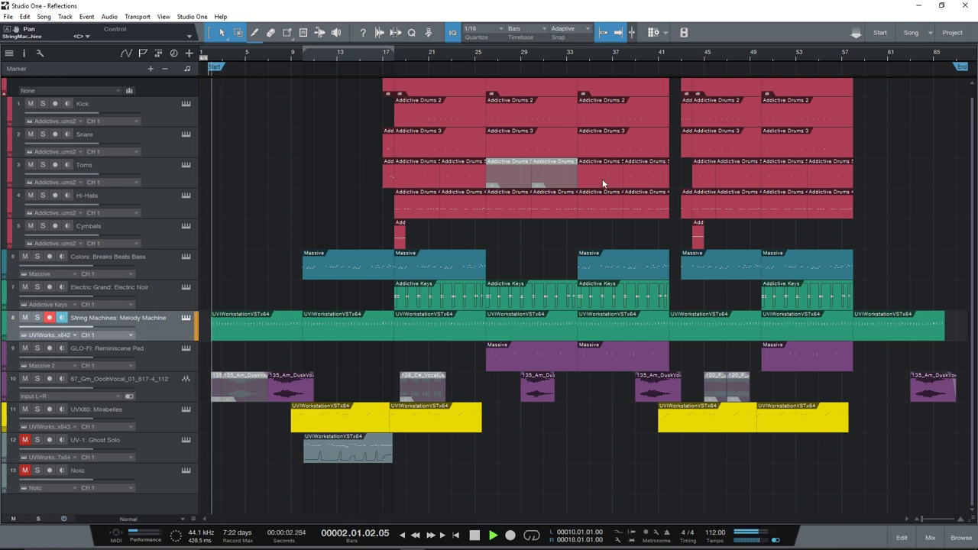
left_click(186, 318)
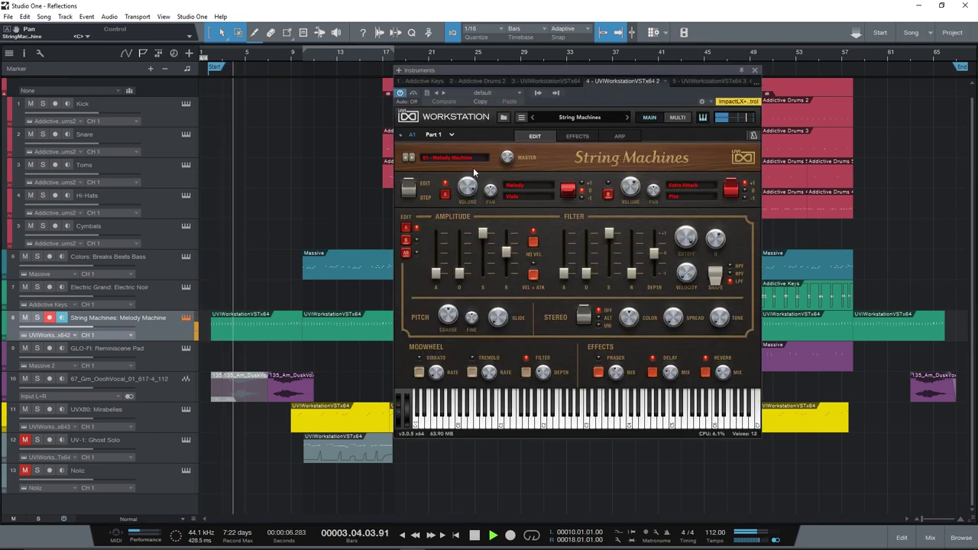
left_click_drag(613, 70, 564, 69)
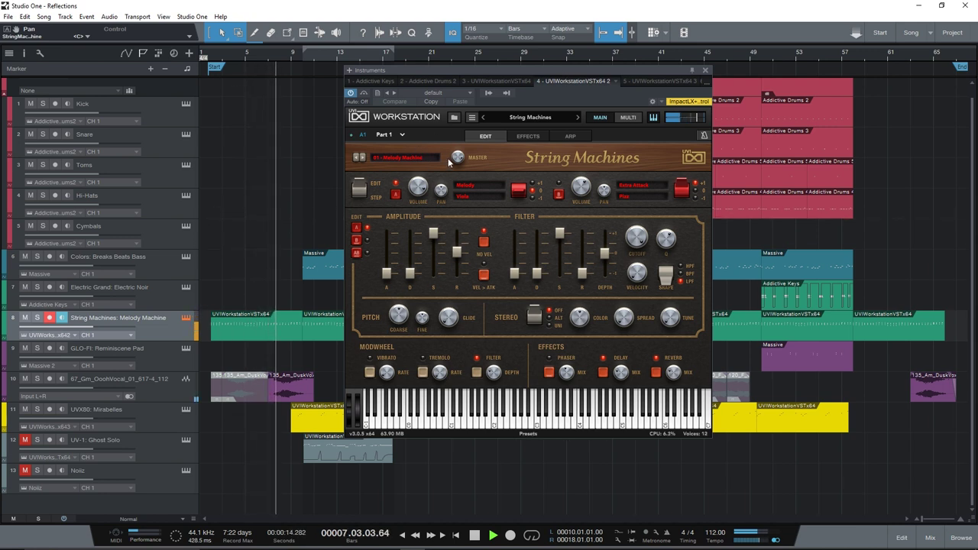
left_click(705, 70)
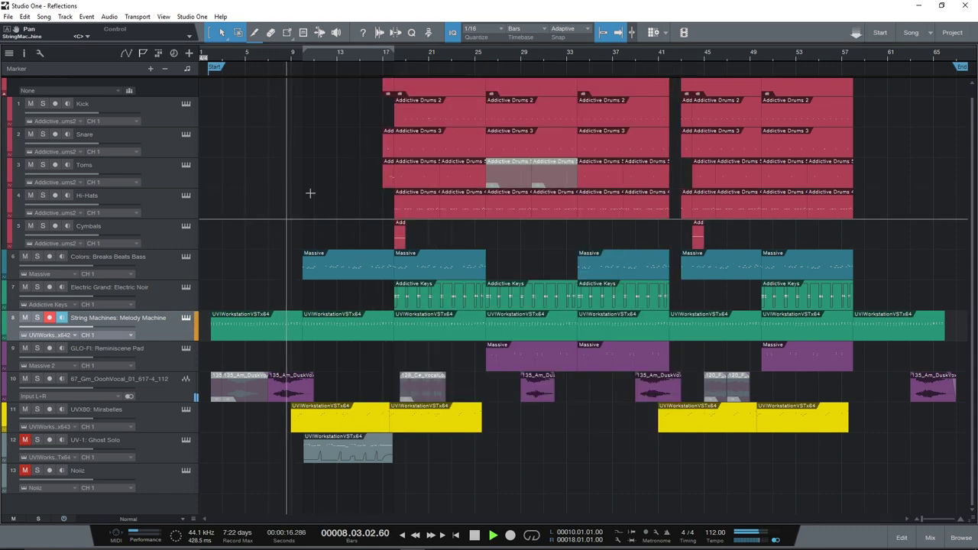
Step: View the Massive instrument of the Colors: Breaks Beats Bass track and the UVX80: Mirabelles instrument during playback
left_click(184, 257)
left_click_drag(602, 80, 557, 70)
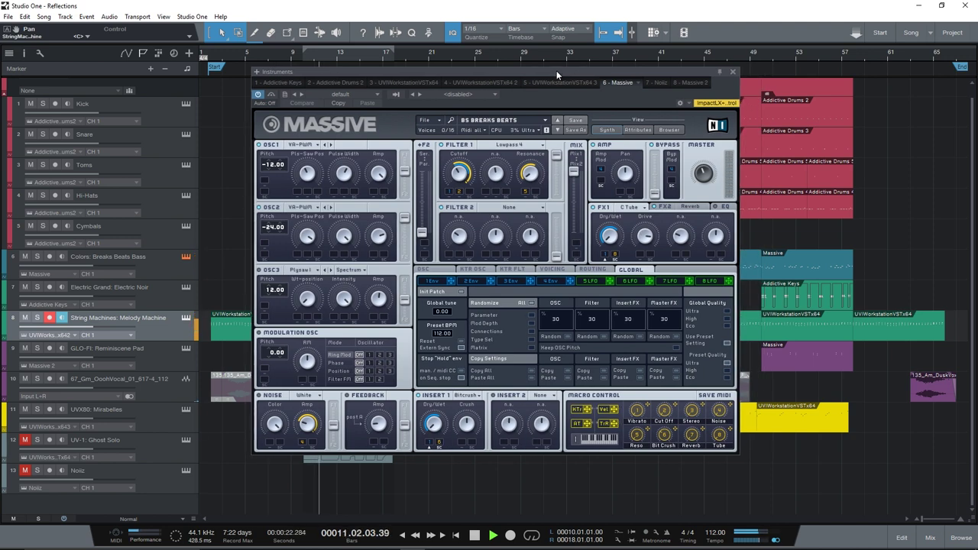
left_click(189, 409)
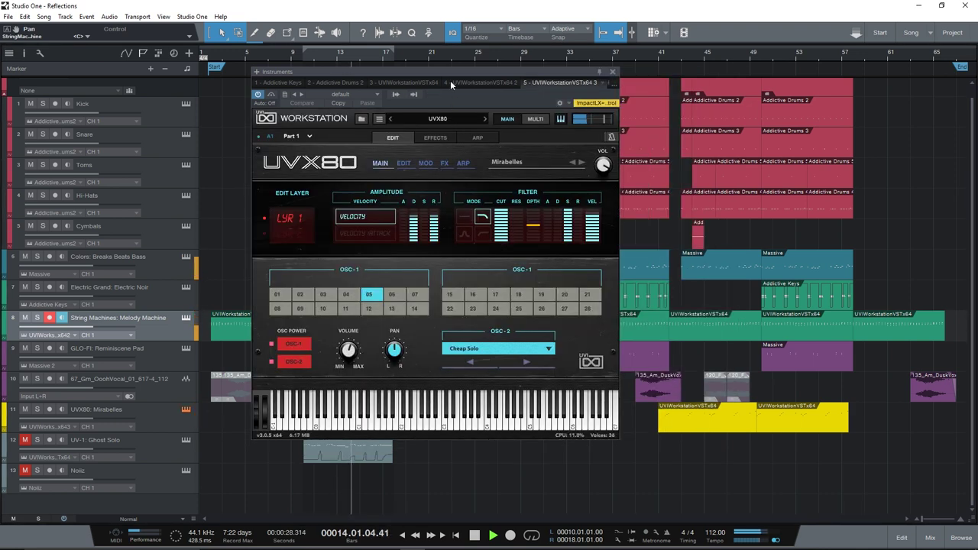
left_click_drag(449, 74, 683, 87)
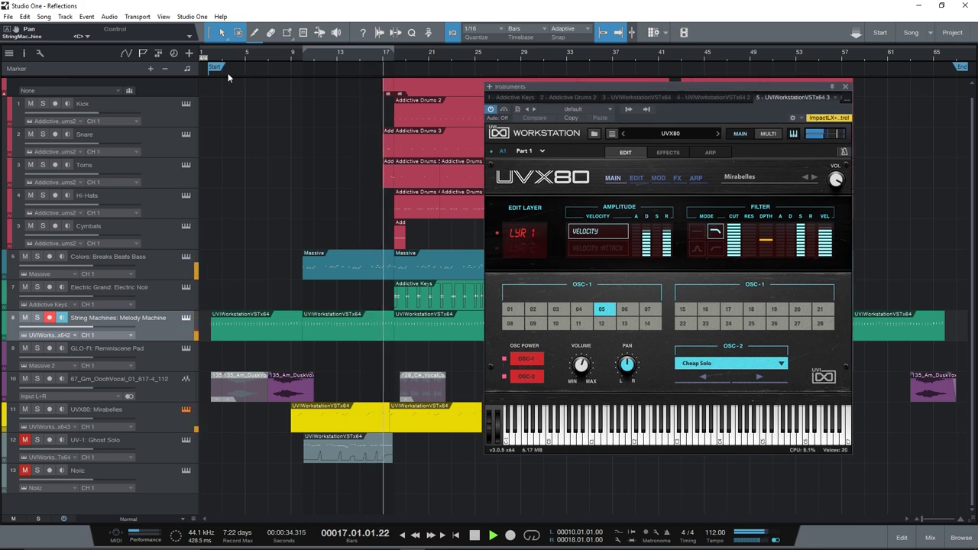
Step: Show the Kick track's Addictive Drums 2 instrument, look through its Edit and Kit pages, and close it
left_click(187, 104)
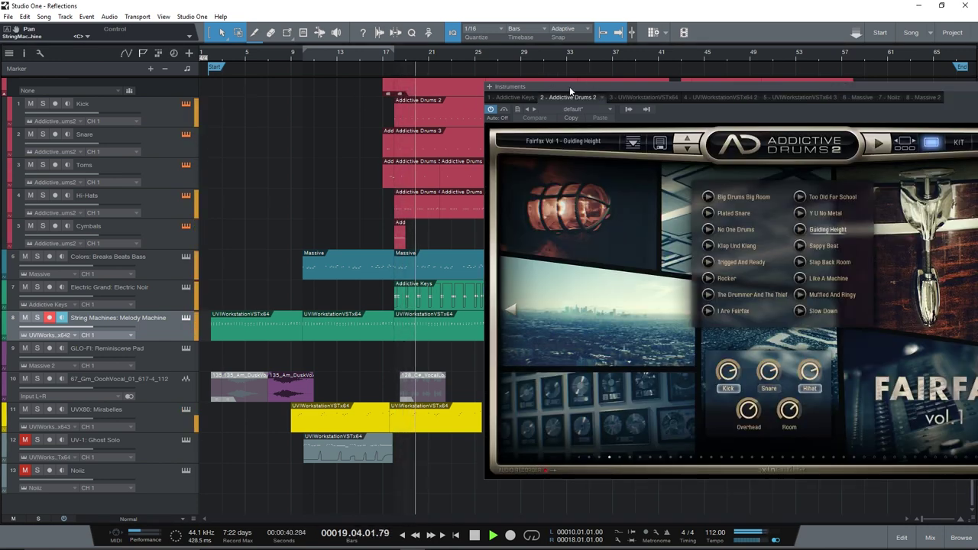
left_click_drag(569, 86, 291, 71)
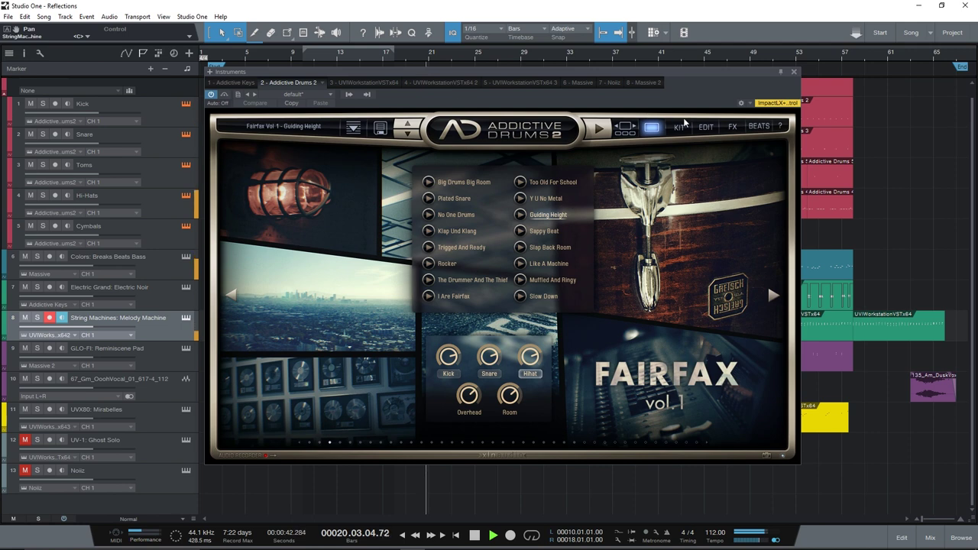
left_click(705, 127)
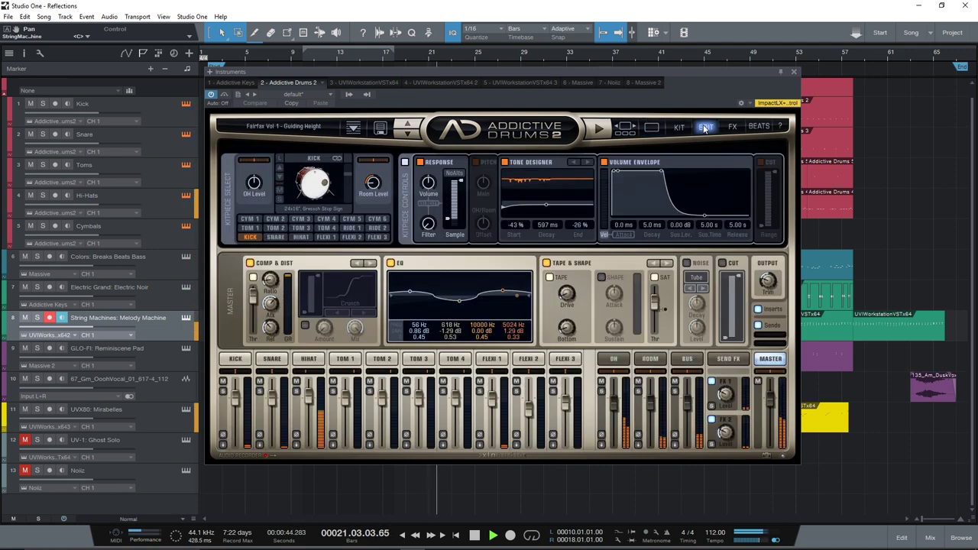
left_click(678, 128)
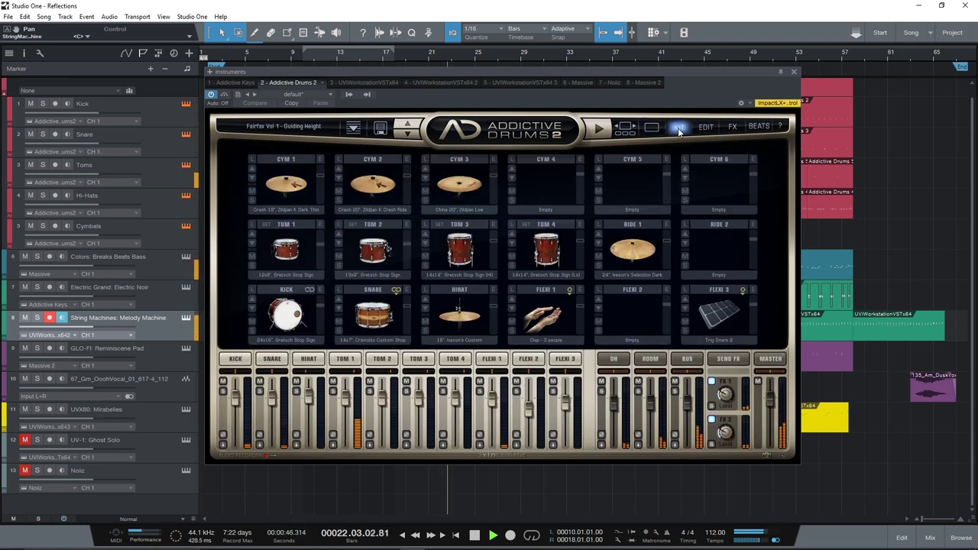
left_click(792, 73)
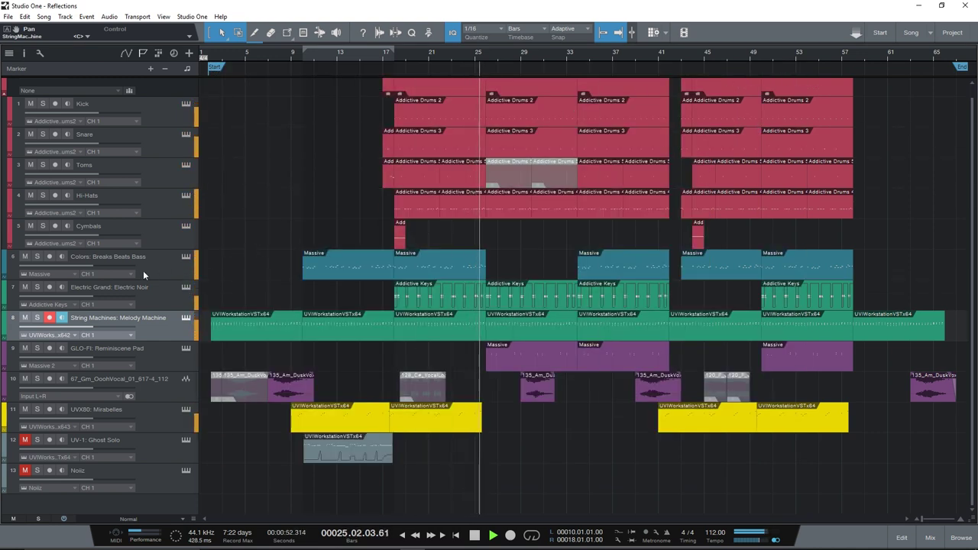
Step: View the Massive instrument behind the GLO-FI: Reminiscene Pad track during playback and close it
left_click(186, 348)
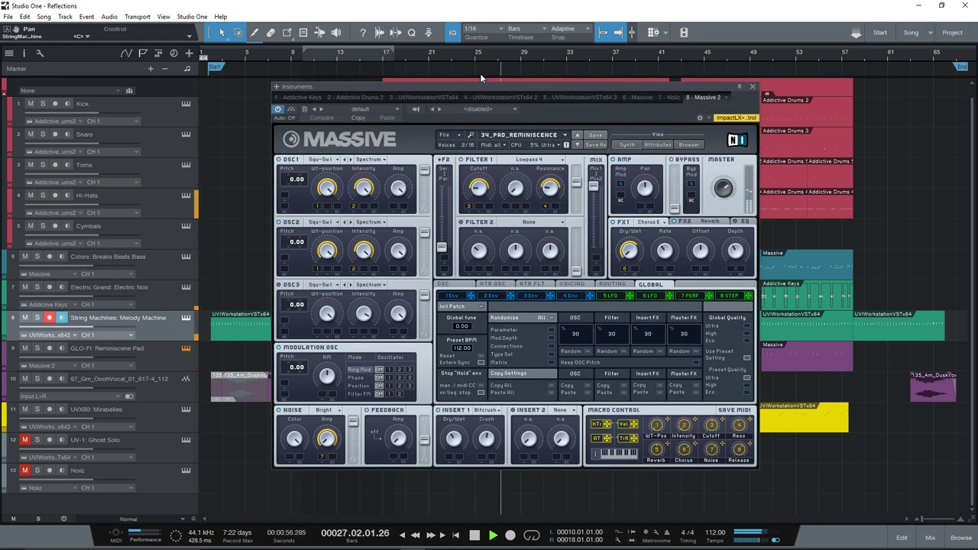
left_click_drag(479, 84, 461, 70)
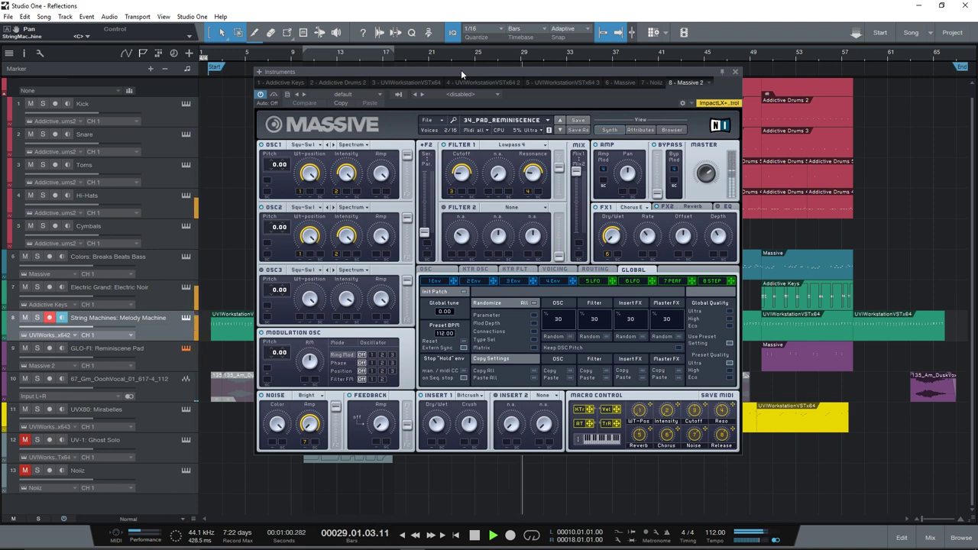
left_click(734, 72)
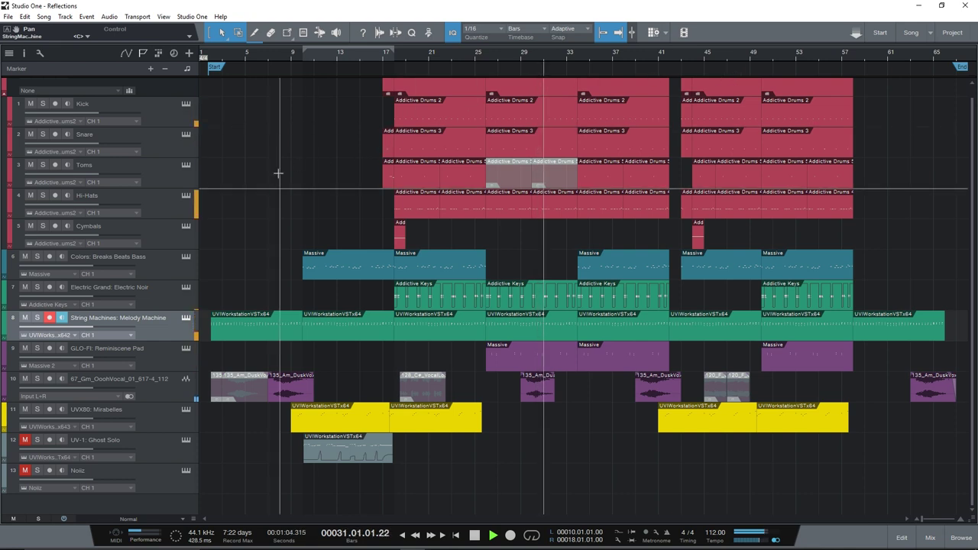
Step: View the Addictive Keys instrument of the Electric Grand: Electric Noir track during playback and close it
left_click(185, 287)
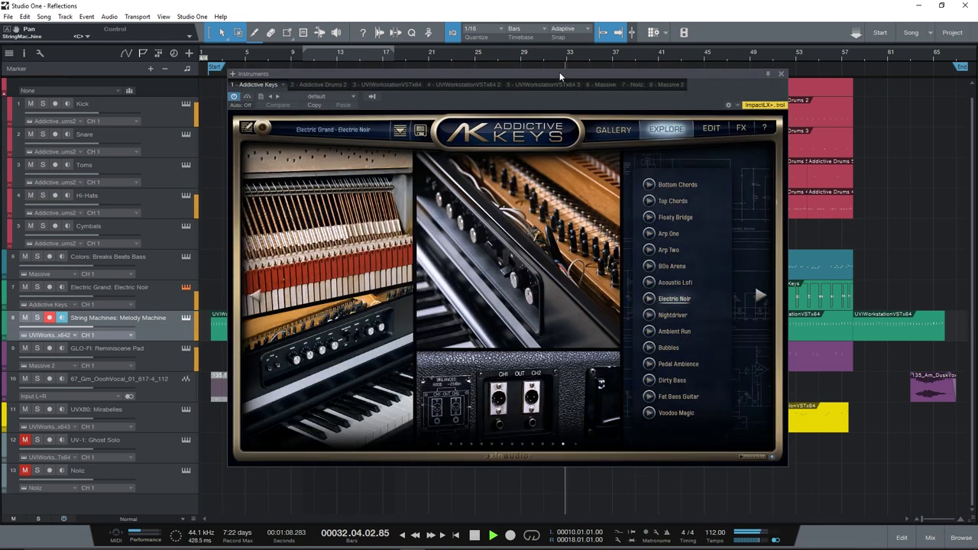
left_click_drag(559, 72, 576, 68)
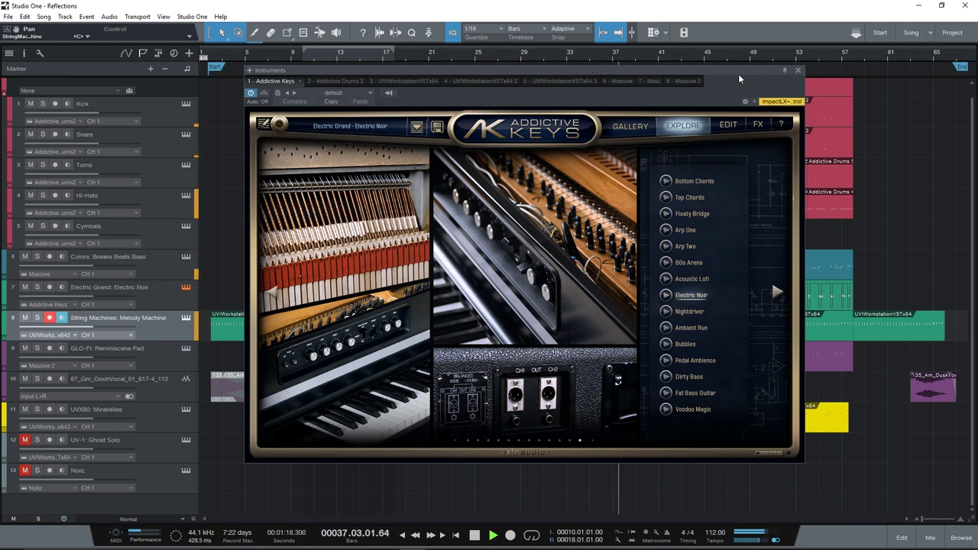
left_click(798, 69)
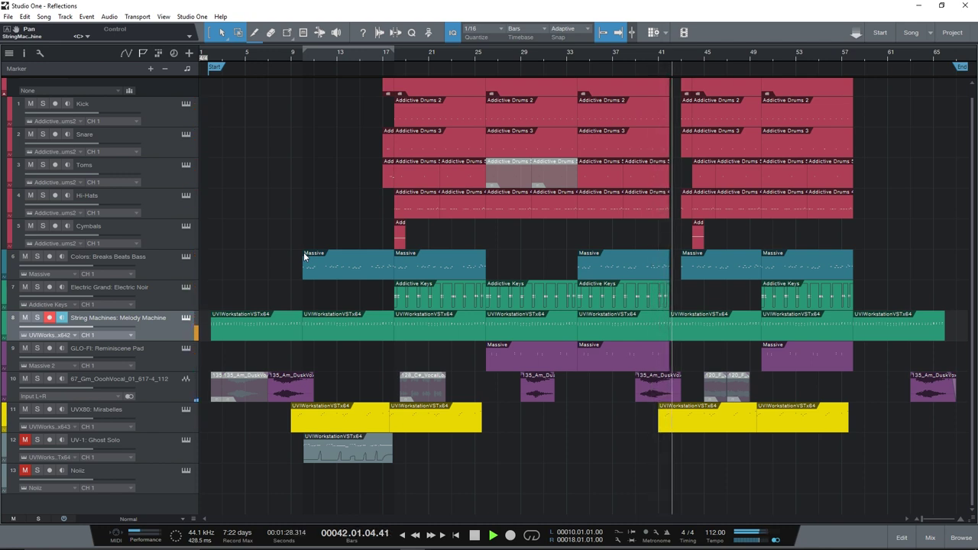
Step: Show the UVX80: Mirabelles instrument again, move its window clear of the second half of the arrangement, and close it
left_click(185, 411)
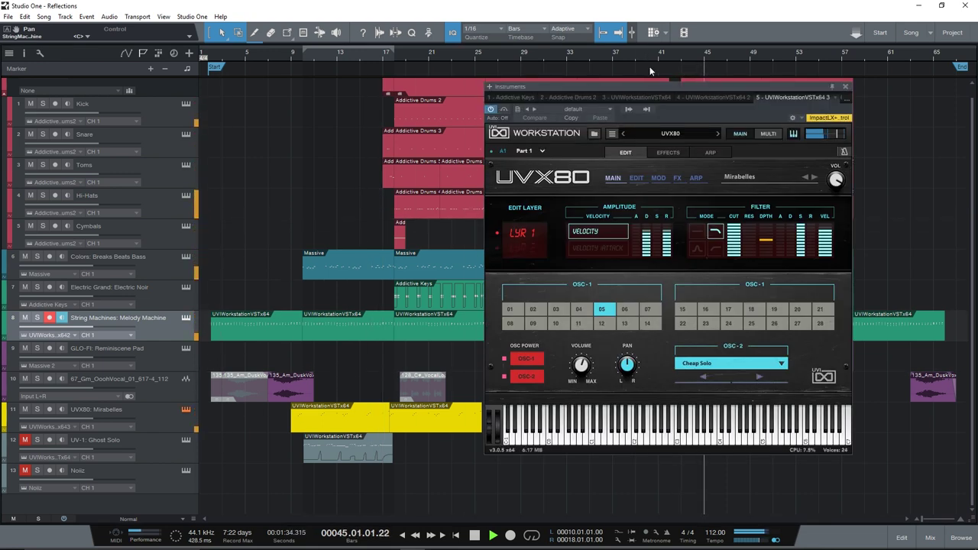
left_click_drag(647, 85, 373, 81)
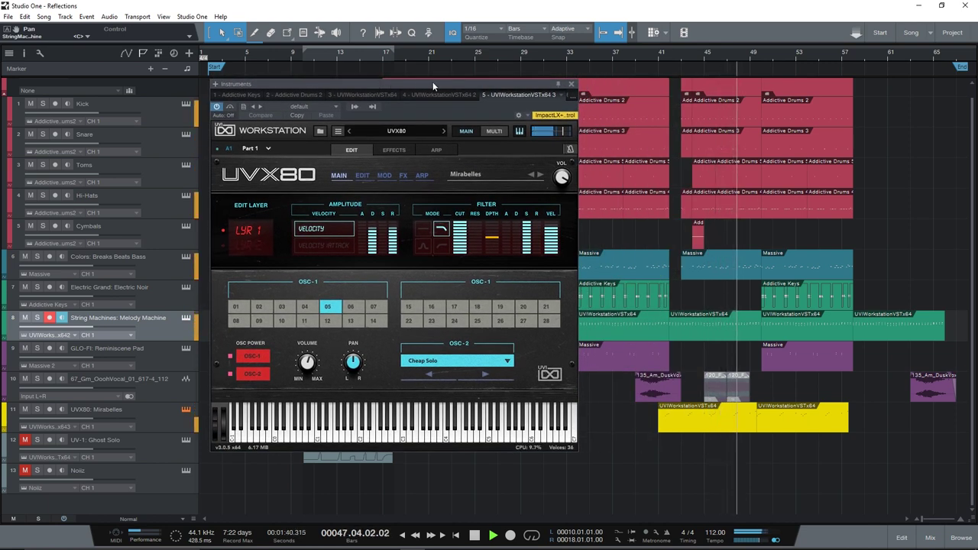
left_click(571, 84)
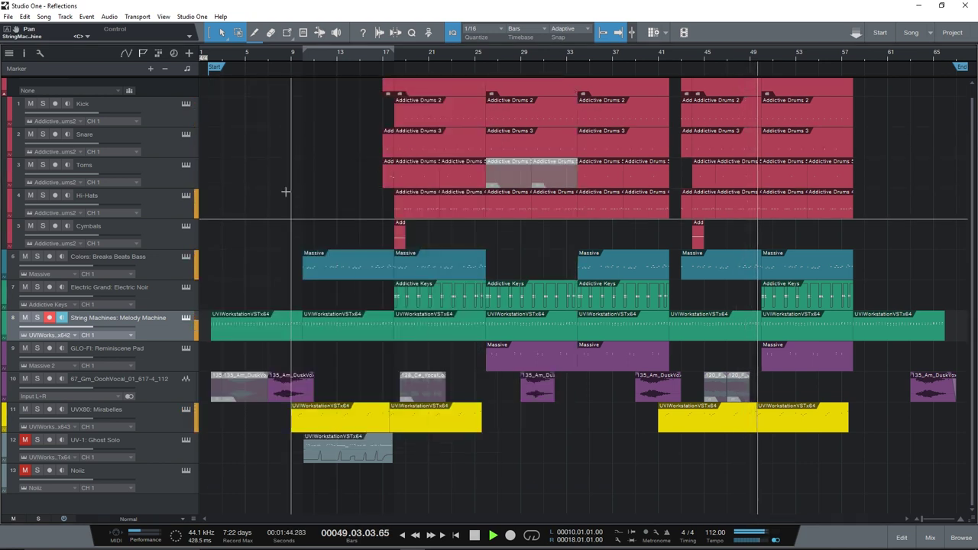
Step: Reopen the Addictive Drums 2 instrument, show its Explore page with the Fairfax Vol 1 presets, and close it
left_click(190, 104)
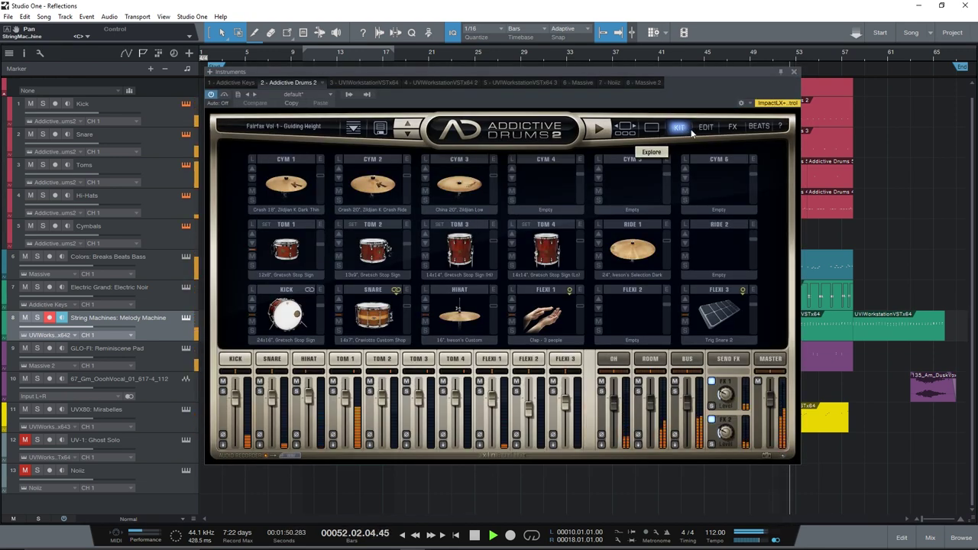
left_click(654, 130)
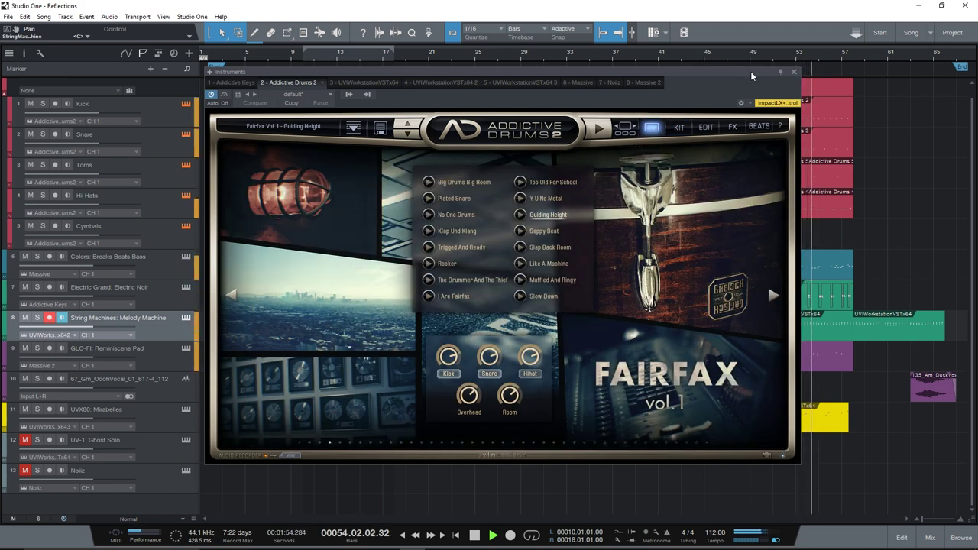
left_click(794, 73)
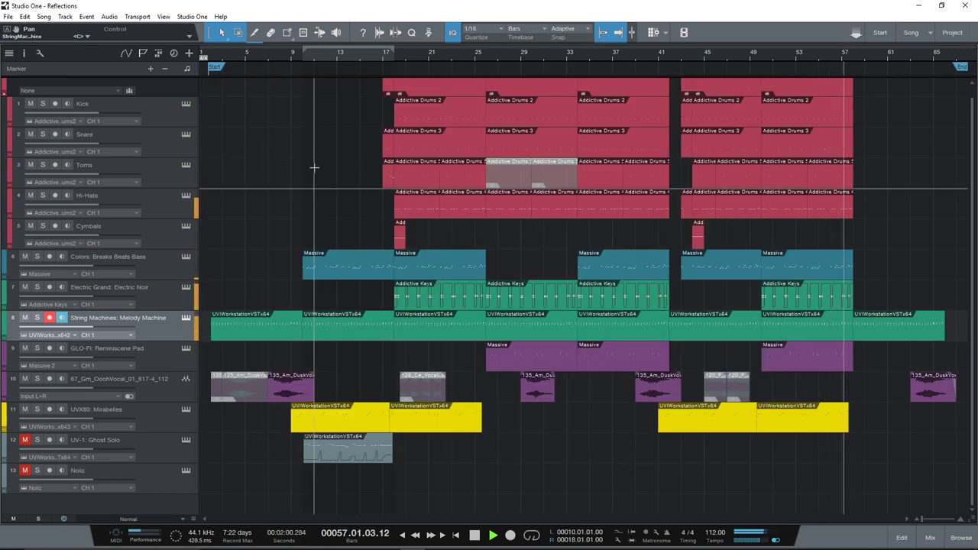
Step: Show the String Machines instrument again during the song's ending, hide it and stop playback
left_click(185, 318)
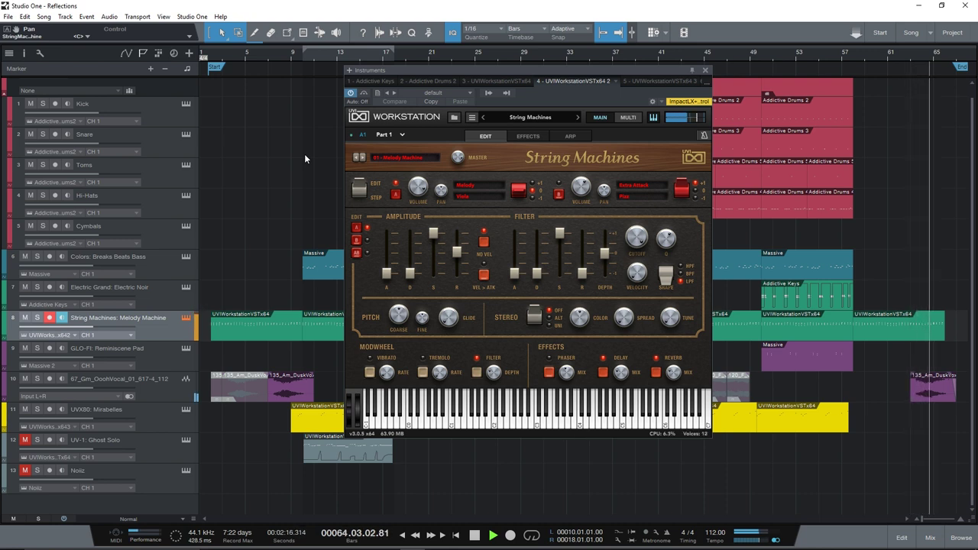
key("F11")
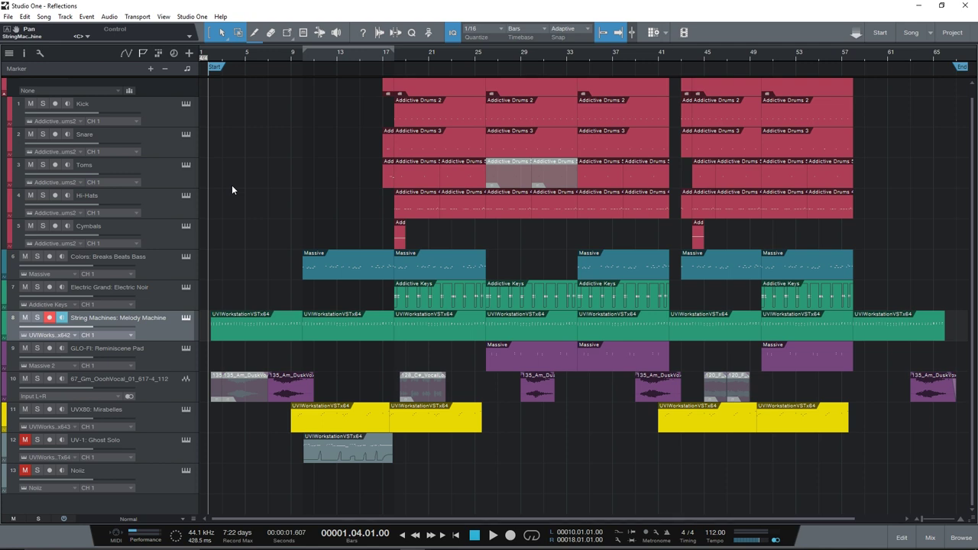
key("space")
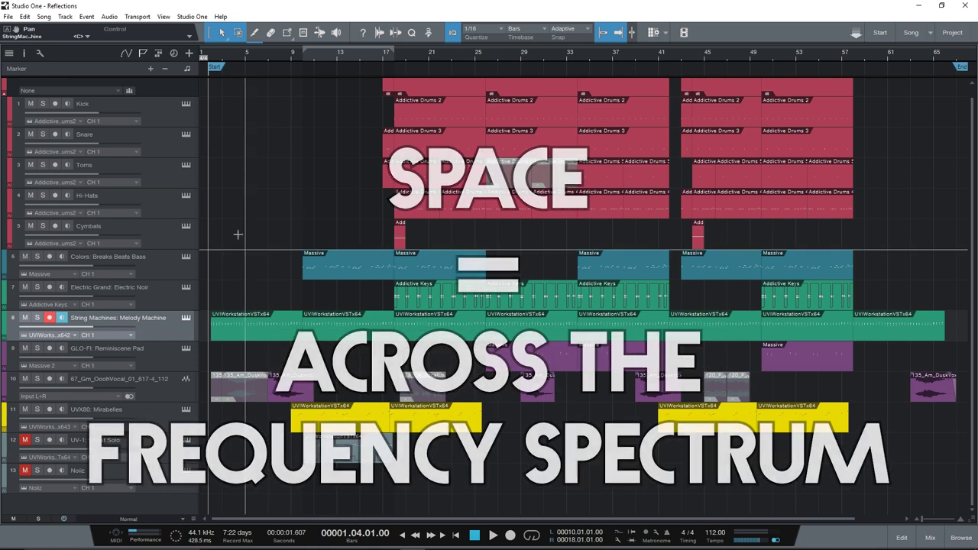
Step: Examine the Electric Grand: Electric Noir track's chords in the note editor from bar 26, with the playhead placed at bar 27
left_click(156, 304)
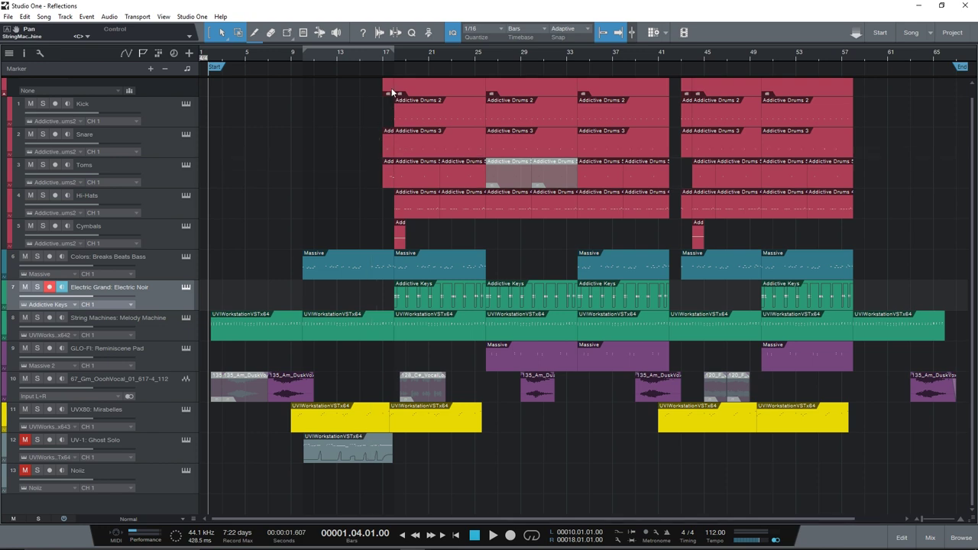
left_click(390, 56)
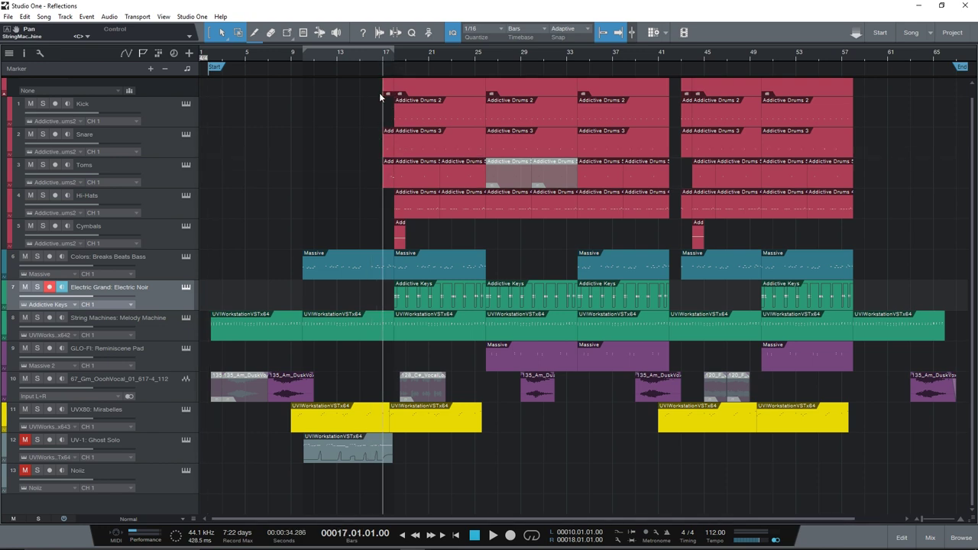
key("KP_Add")
key("F2")
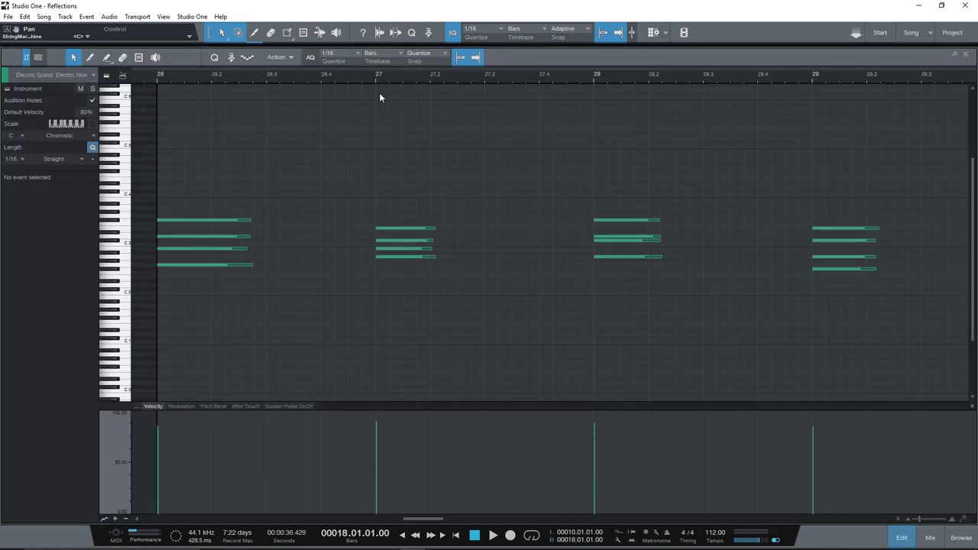
key("w")
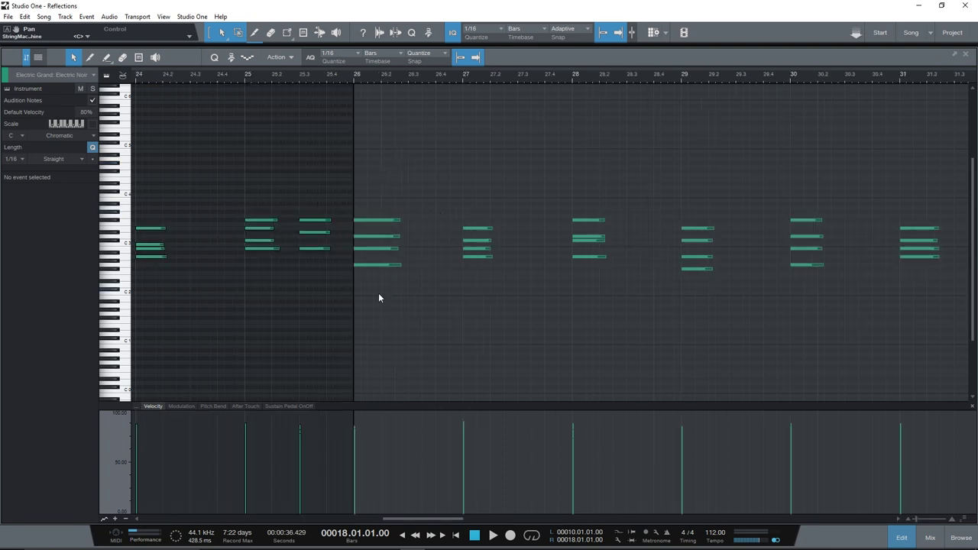
scroll(395, 508, "right", 3)
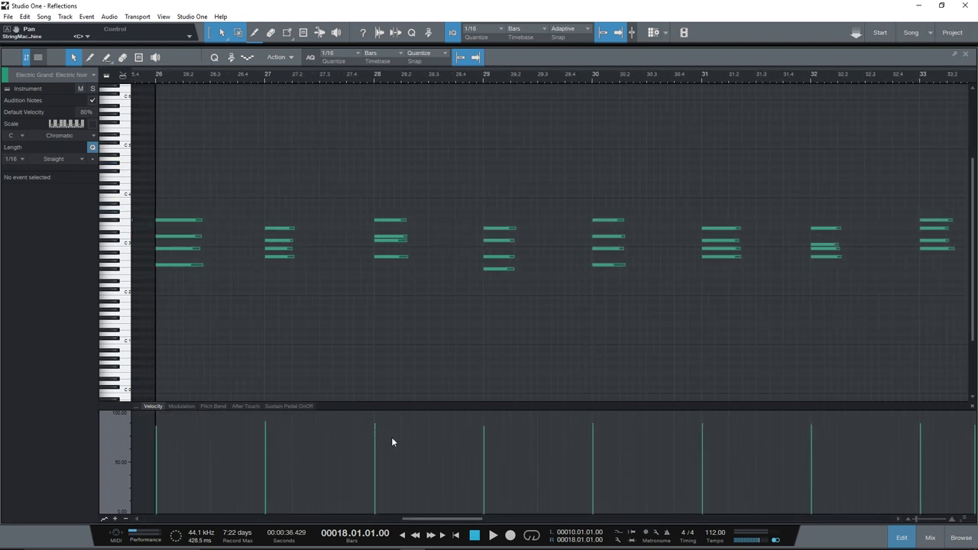
left_click(265, 79)
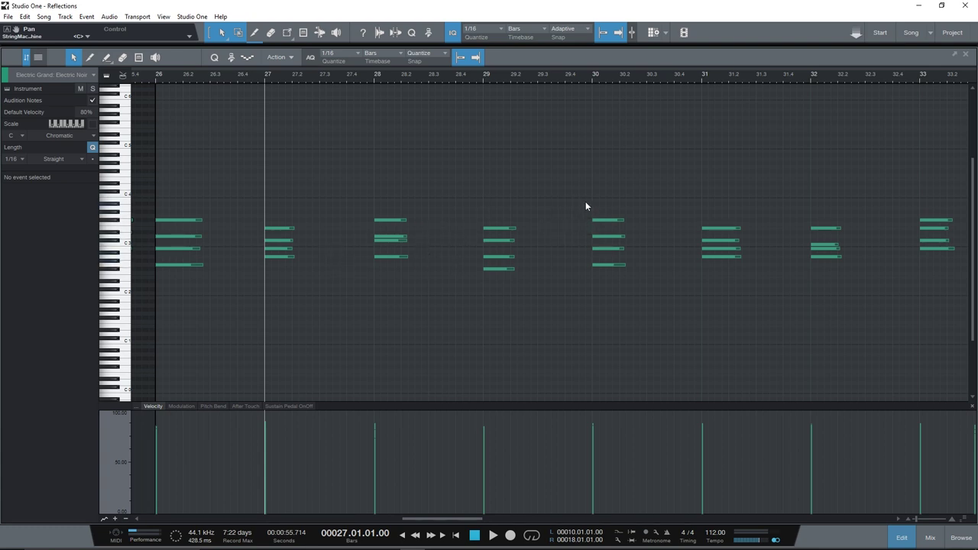
Step: Examine the GLO-FI: Reminiscene Pad track's notes in the note editor from bar 26 and return to the arrangement
key("F2")
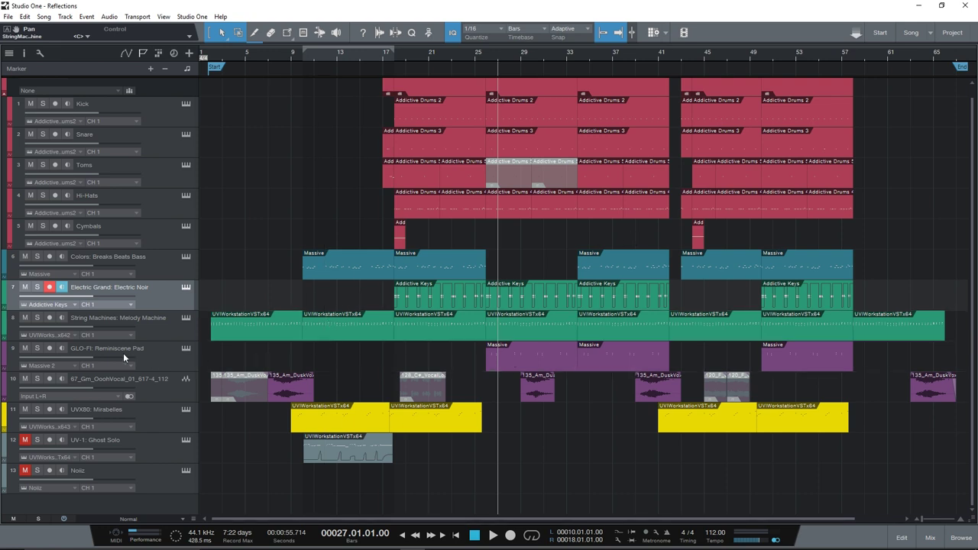
left_click(158, 356)
left_click(488, 54)
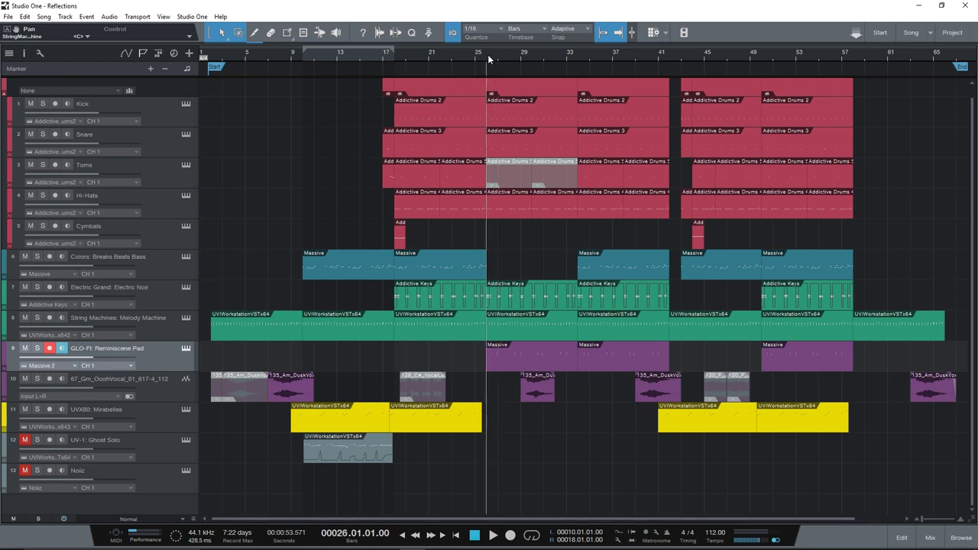
key("F2")
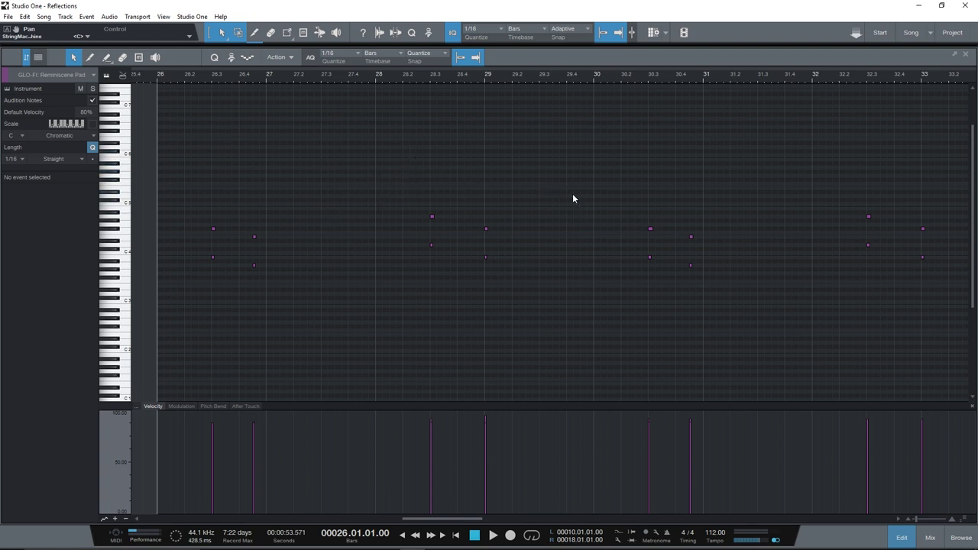
key("F2")
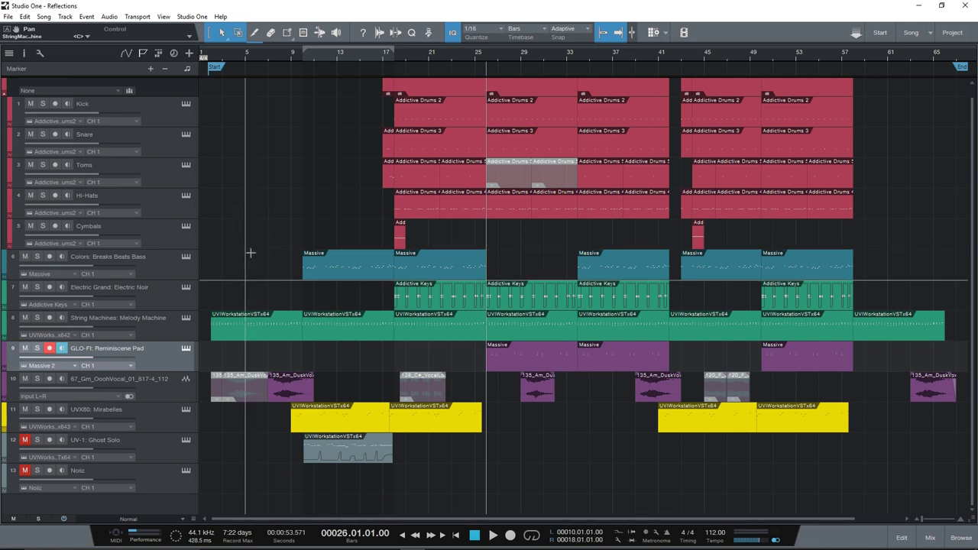
Step: Step the selection back and forth through the tracks between Kick and UVX80: Mirabelles, ending on UVX80: Mirabelles
left_click(173, 119)
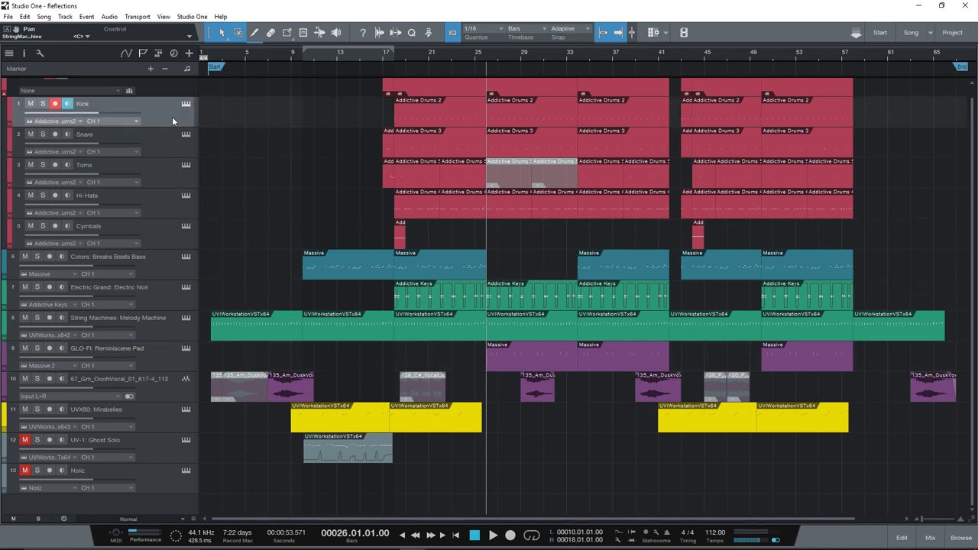
key("Down")
key("Down")
key("Down")
key("Down")
key("Down")
key("Down")
key("Down")
key("Down")
key("Down")
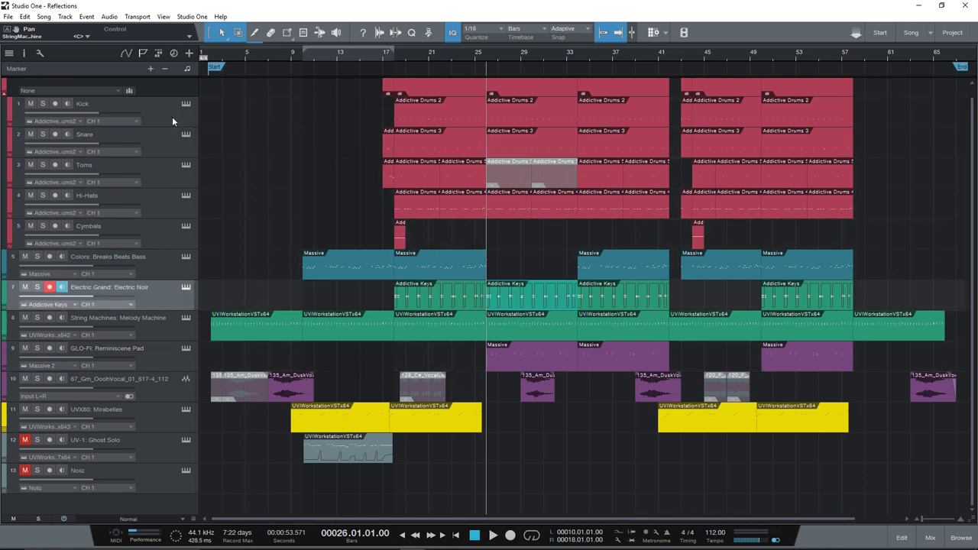
key("Down")
key("Up")
key("Up")
key("Up")
key("Up")
key("Up")
key("Up")
key("Up")
key("Up")
key("Up")
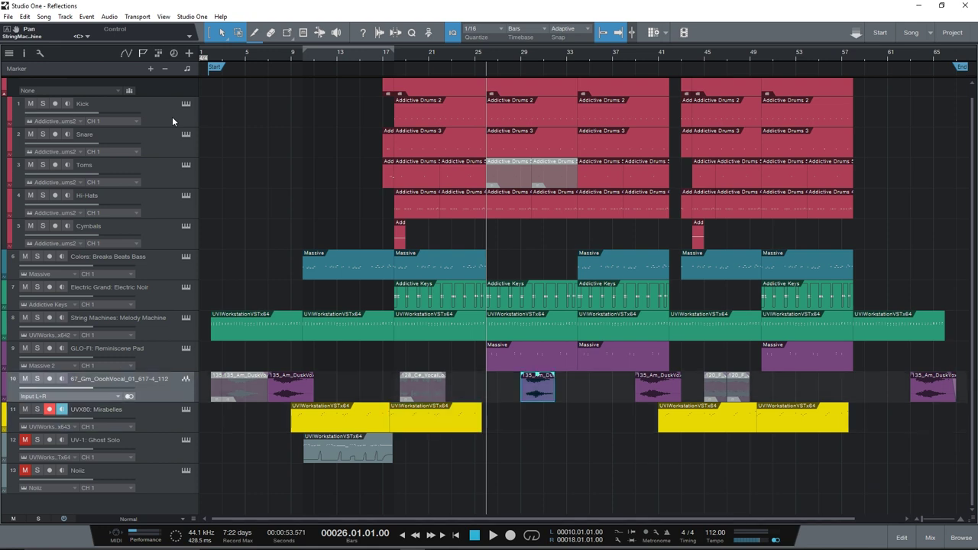
key("Down")
key("Down")
key("Down")
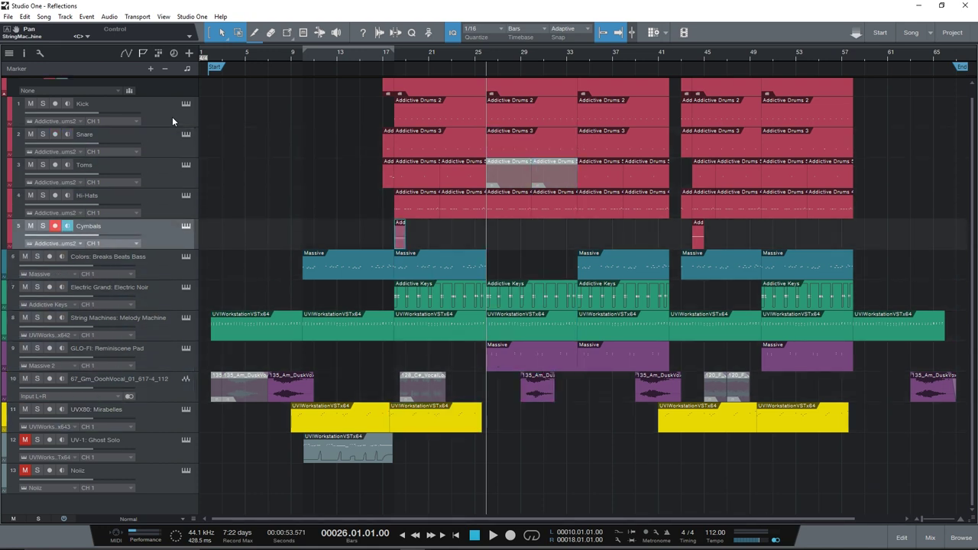
key("Down")
key("Down")
key("Up")
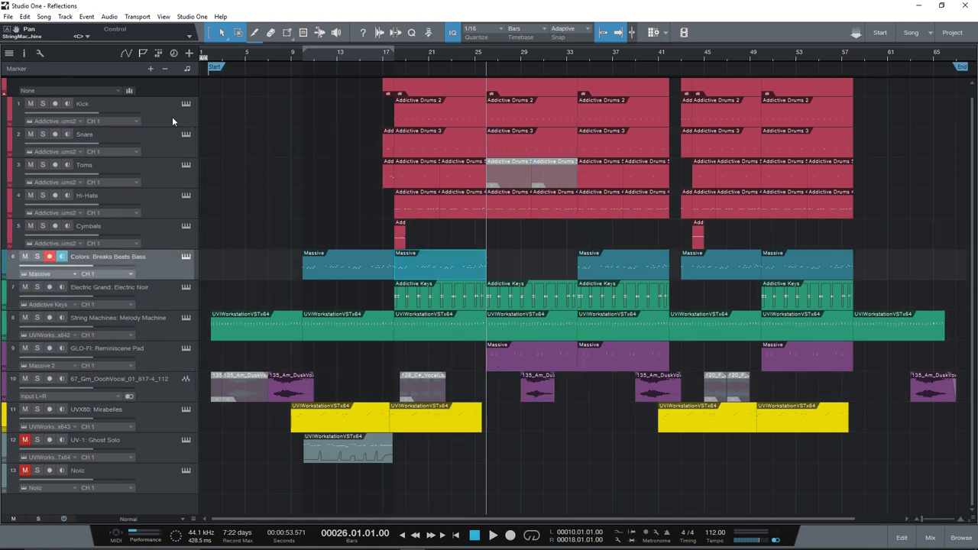
key("Down")
key("Down")
key("Down")
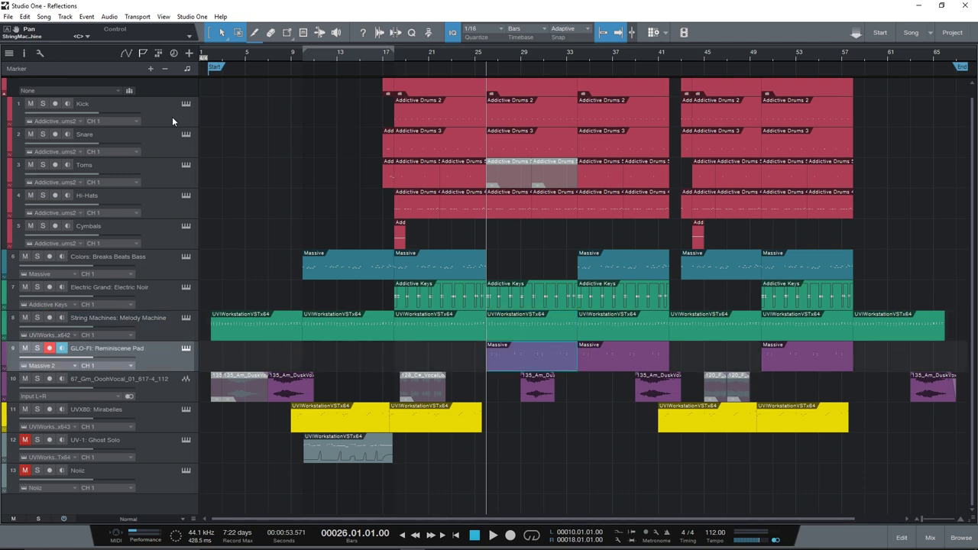
key("Down")
key("Up")
key("Down")
key("Down")
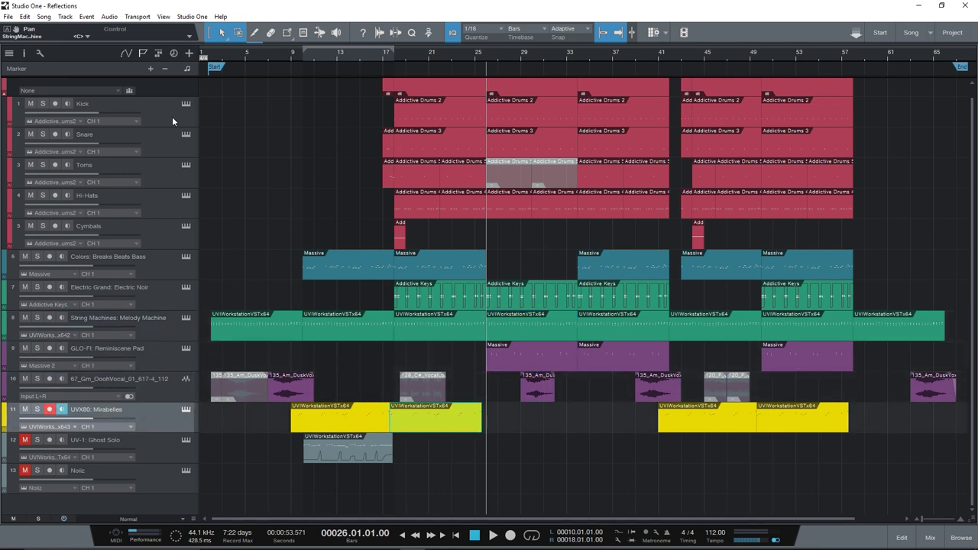
key("Up")
key("Up")
key("Down")
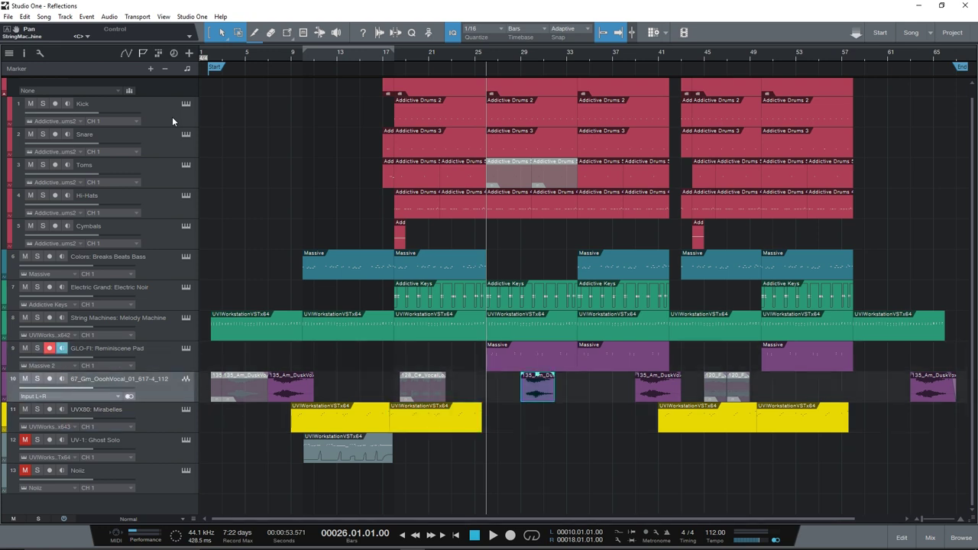
key("Down")
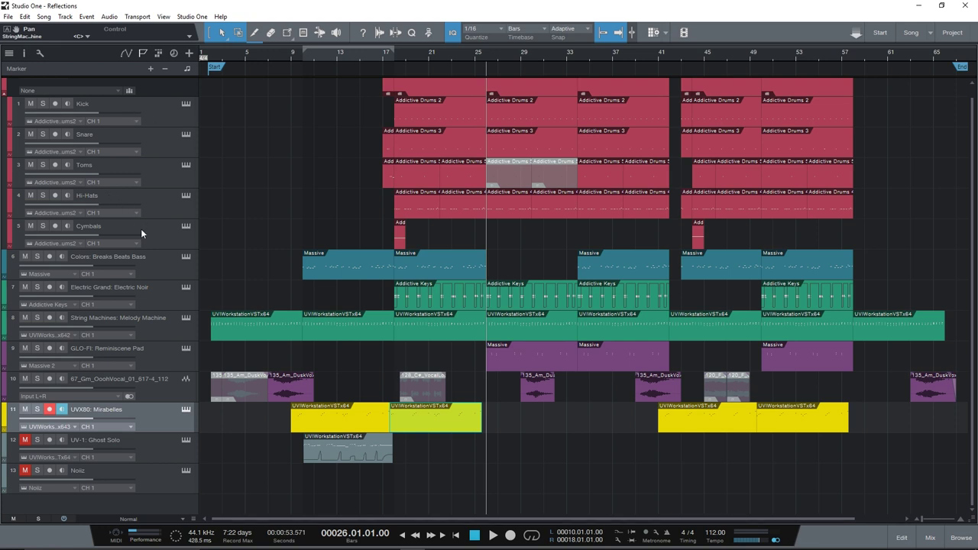
Step: Select the Kick, bass, Electric Grand, String Machines, GLO-FI pad, OoohVocal and UVX80: Mirabelles tracks one after another
left_click(153, 111)
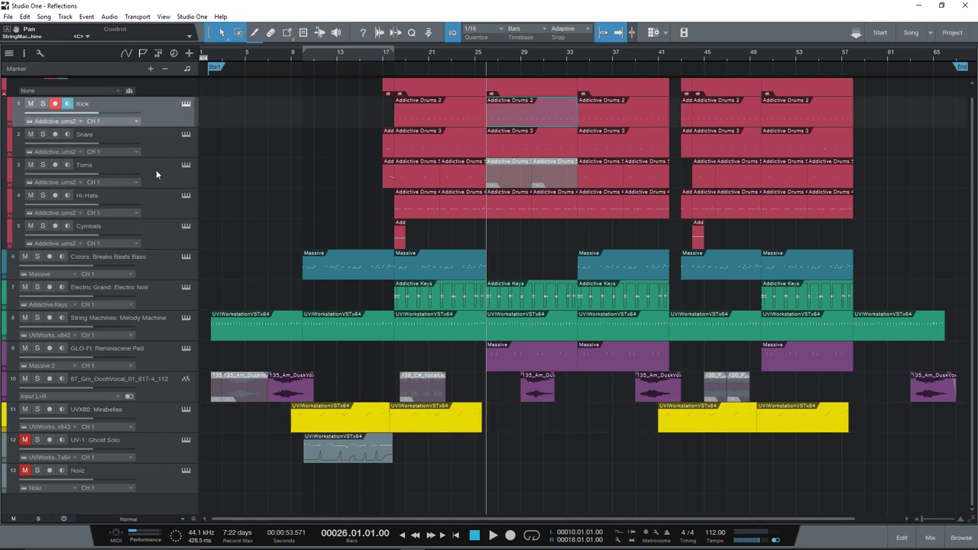
left_click(156, 268)
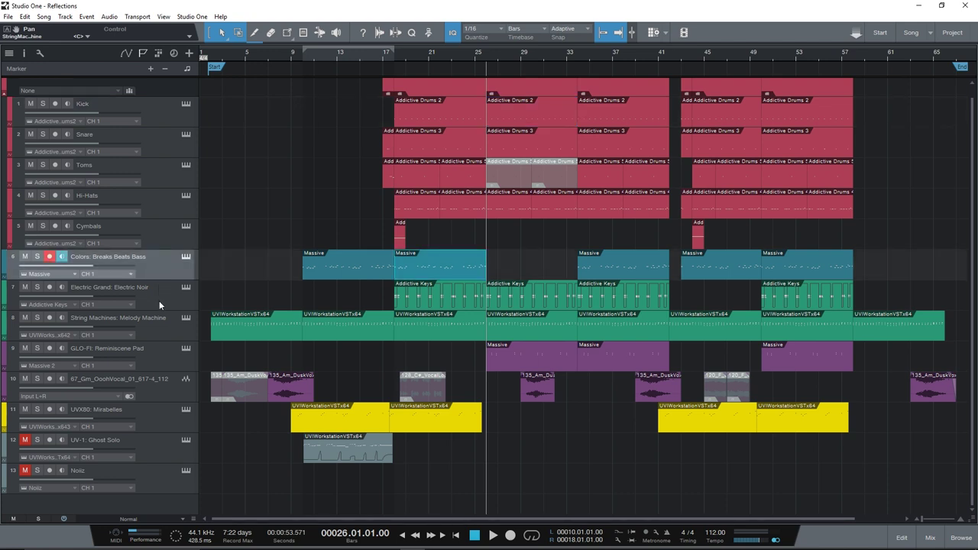
left_click(159, 306)
left_click(163, 334)
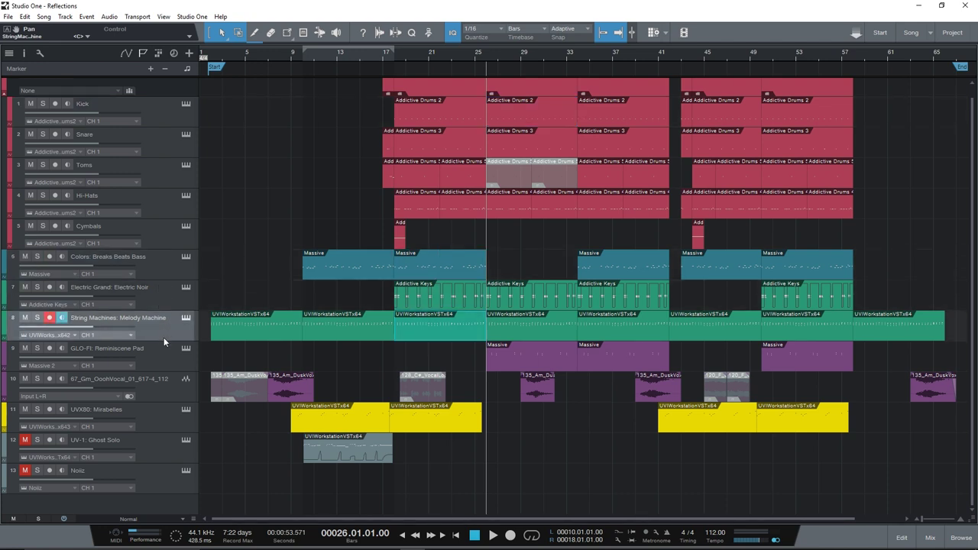
left_click(163, 367)
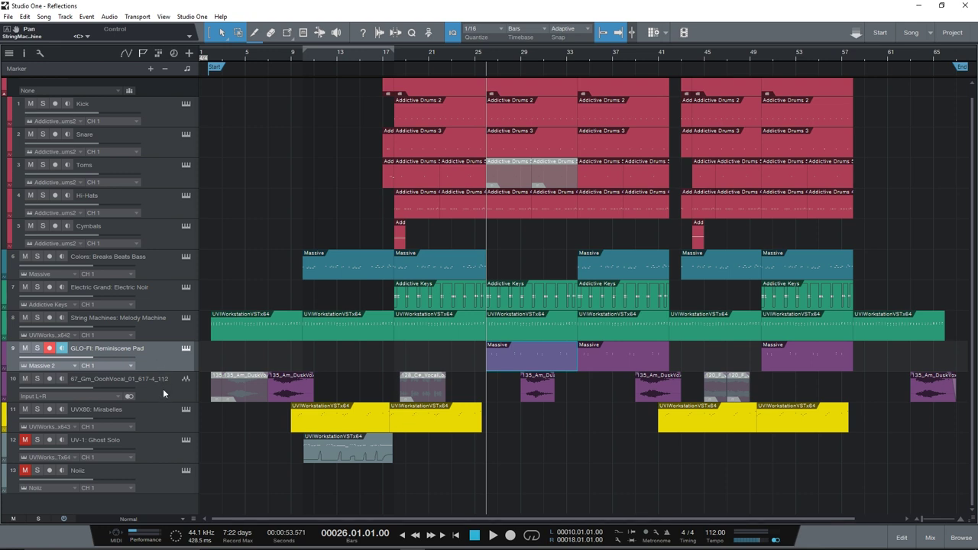
left_click(162, 392)
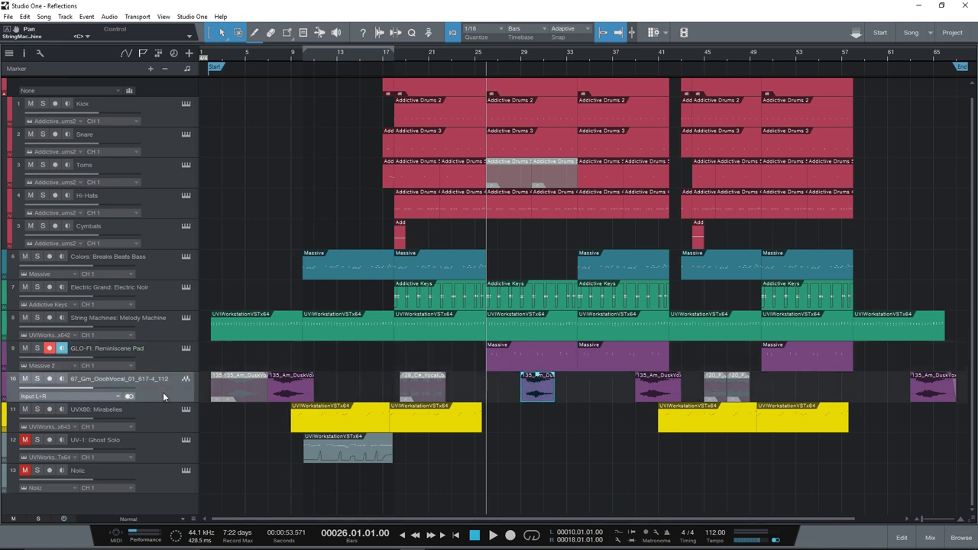
left_click(164, 427)
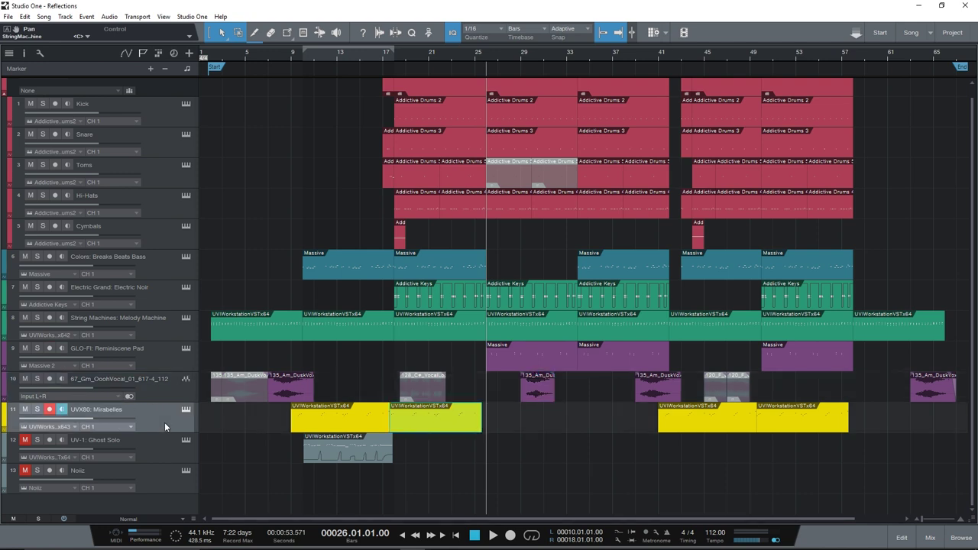
Step: With the playhead at bar 9, show the bass track's Massive instrument and the String Machines instrument in turn, closing each
left_click(291, 58)
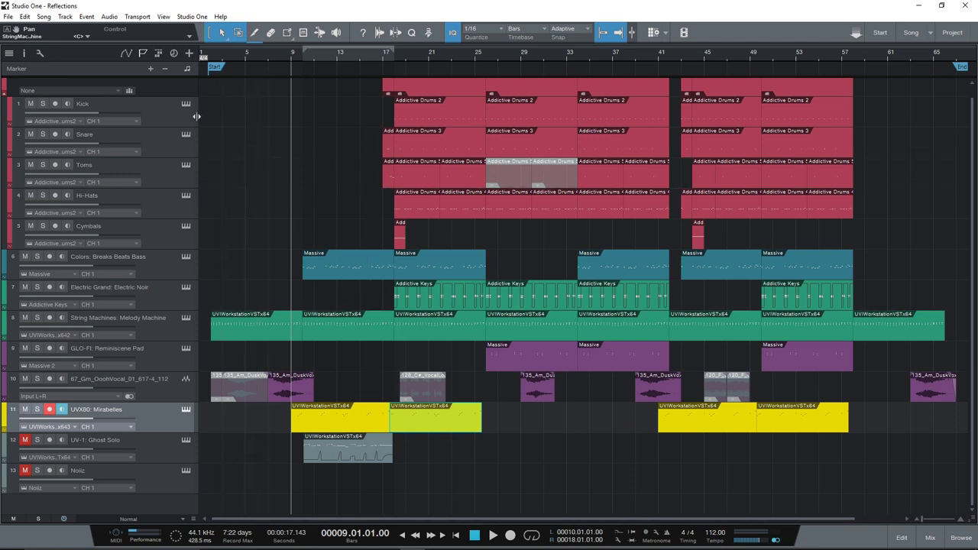
left_click(185, 257)
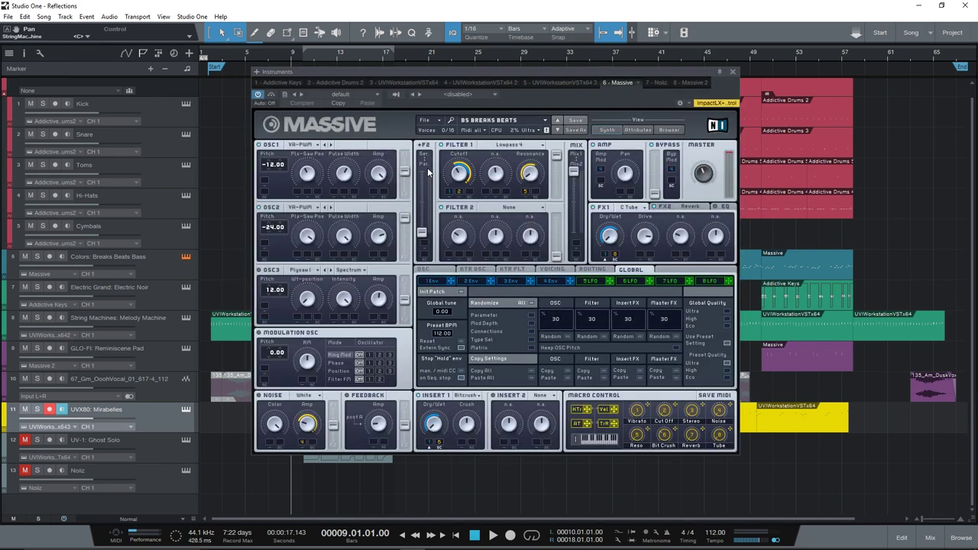
left_click(734, 71)
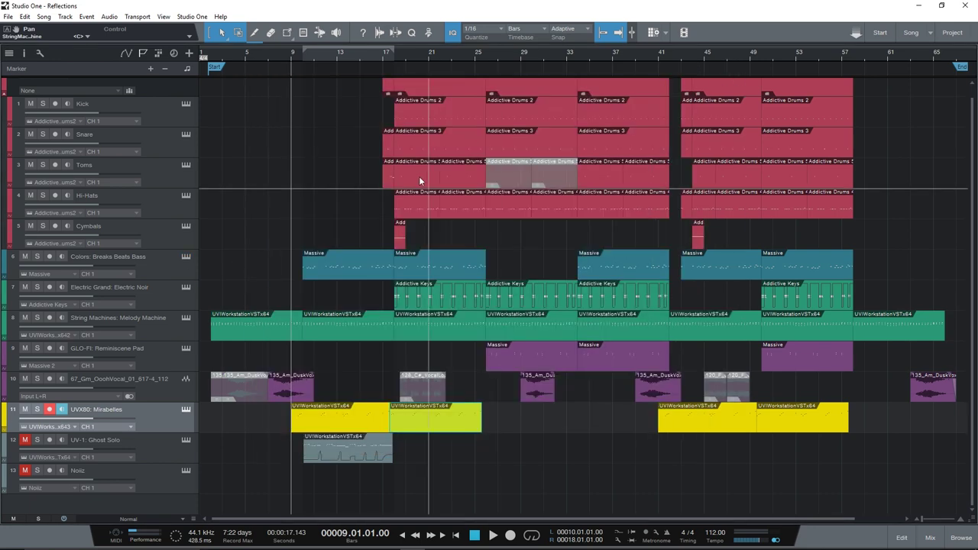
left_click(185, 318)
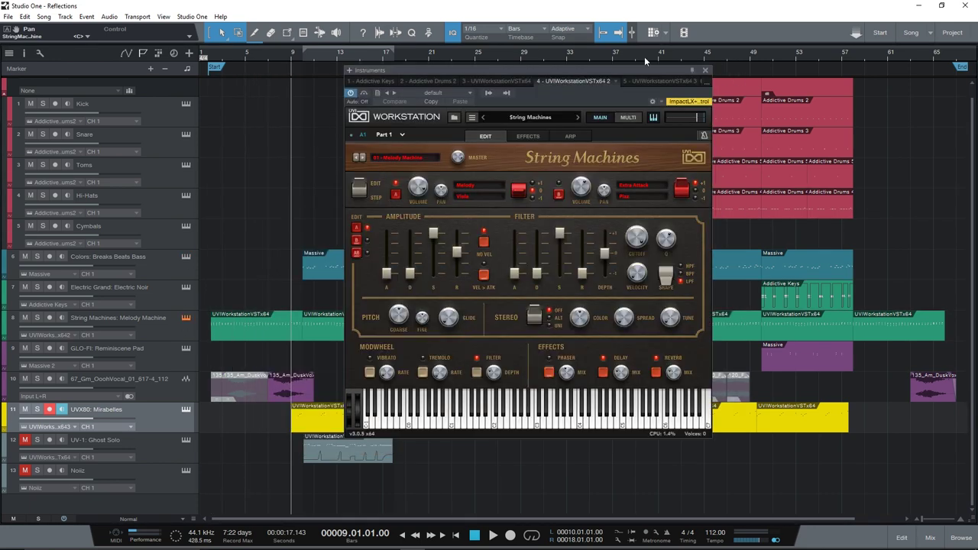
left_click(705, 70)
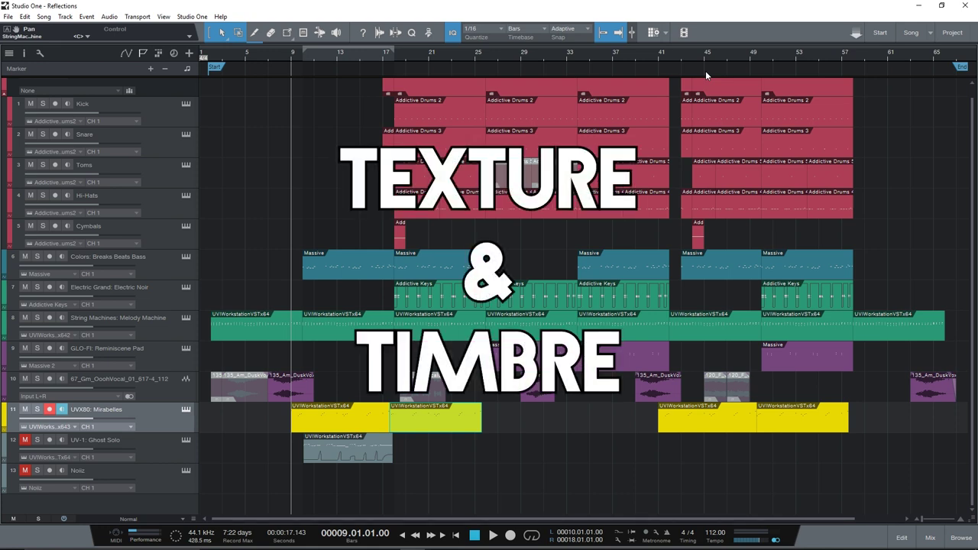
Step: Solo the String Machines: Melody Machine track with the playhead placed at bar 2
left_click(159, 265)
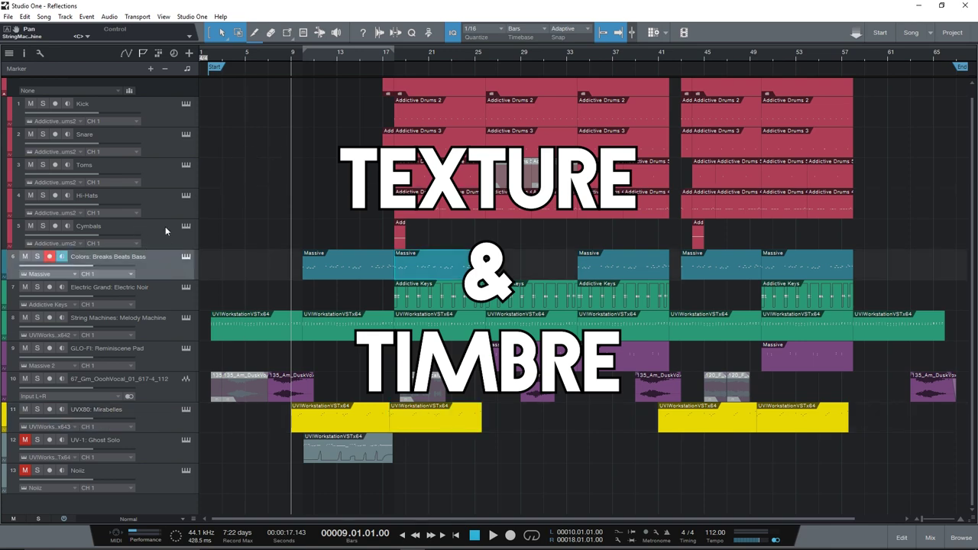
left_click(176, 324)
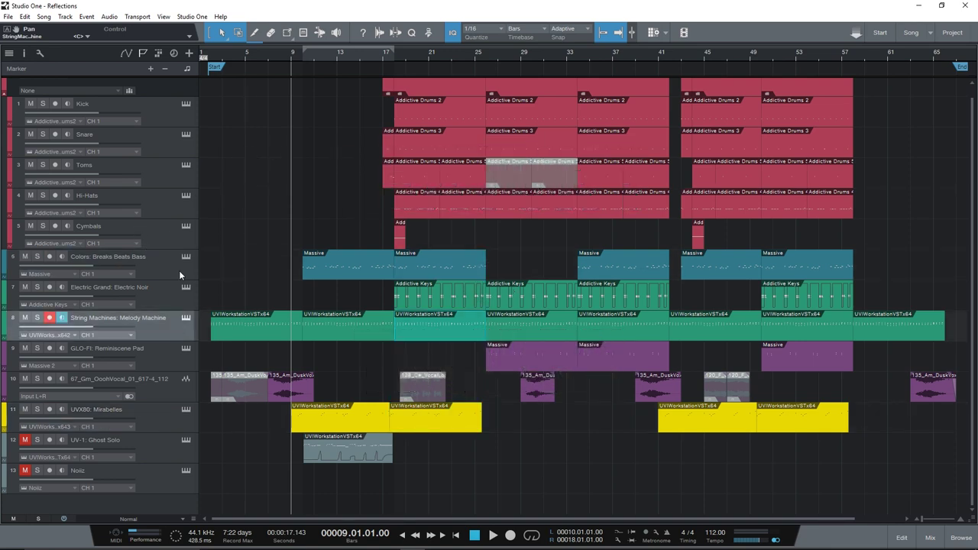
left_click(213, 53)
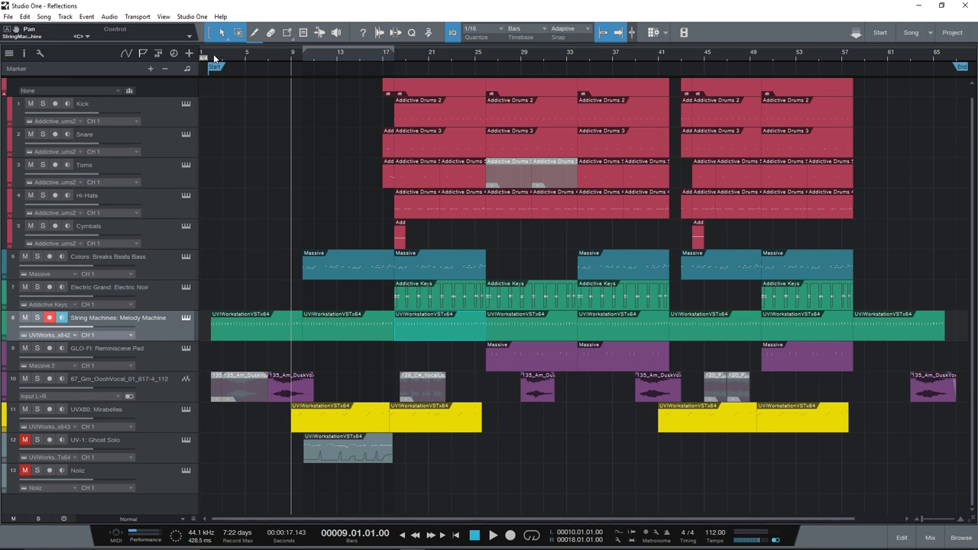
left_click(36, 318)
Step: Show the String Machines instrument near the middle of the arrangement, play the soloed track from bar 2, and close the instrument
left_click(185, 317)
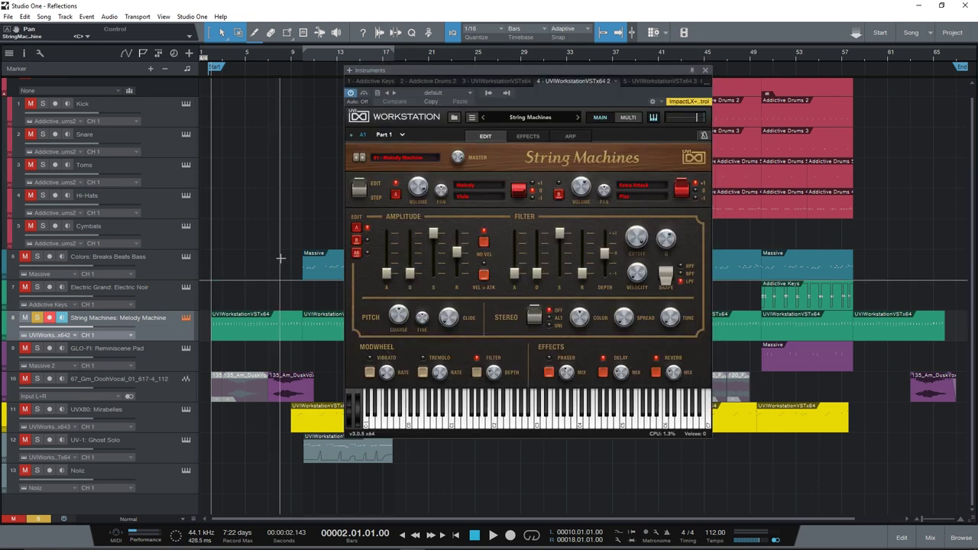
left_click_drag(544, 72, 624, 72)
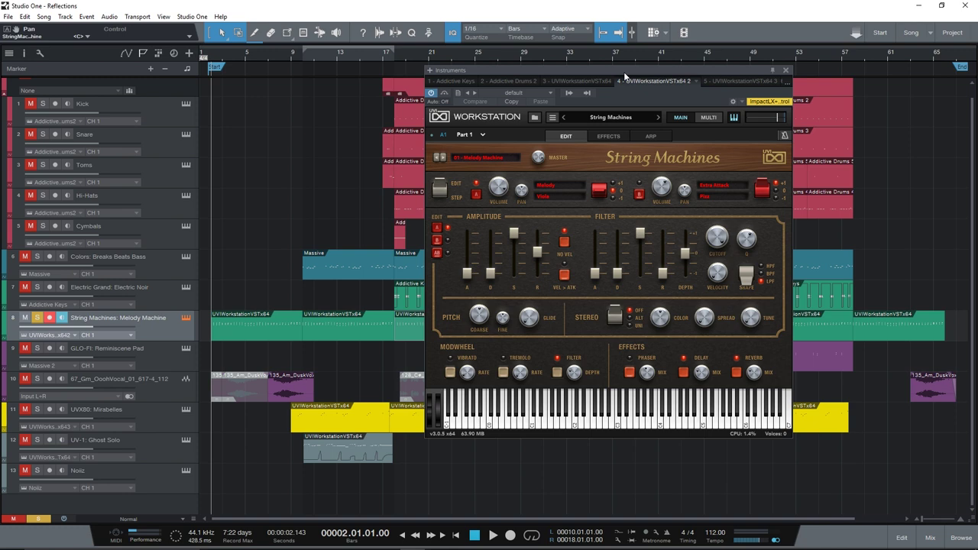
left_click_drag(624, 76, 533, 76)
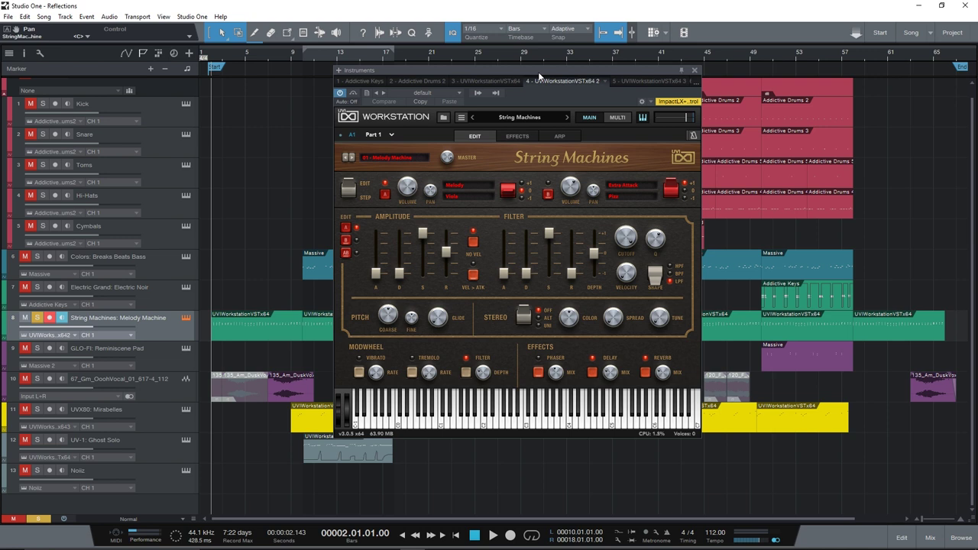
key("space")
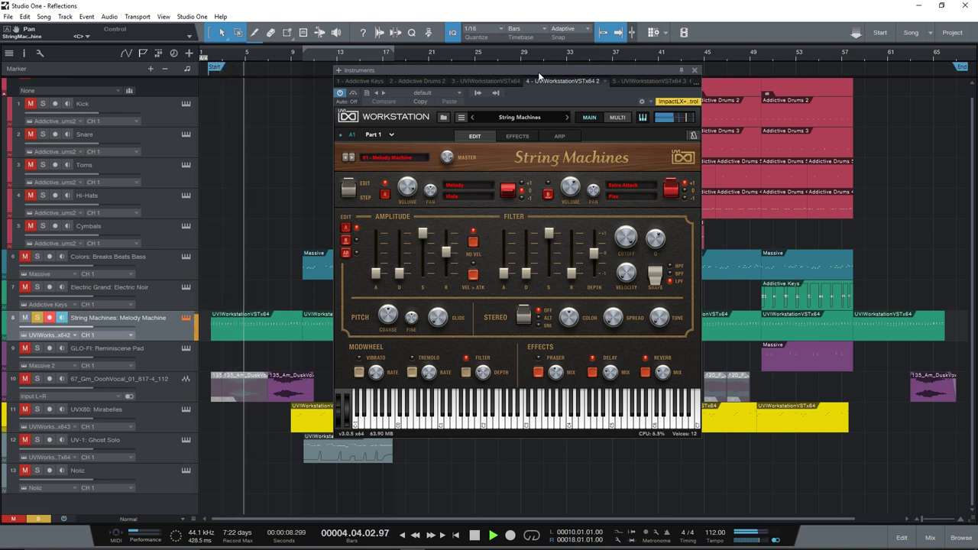
left_click(695, 69)
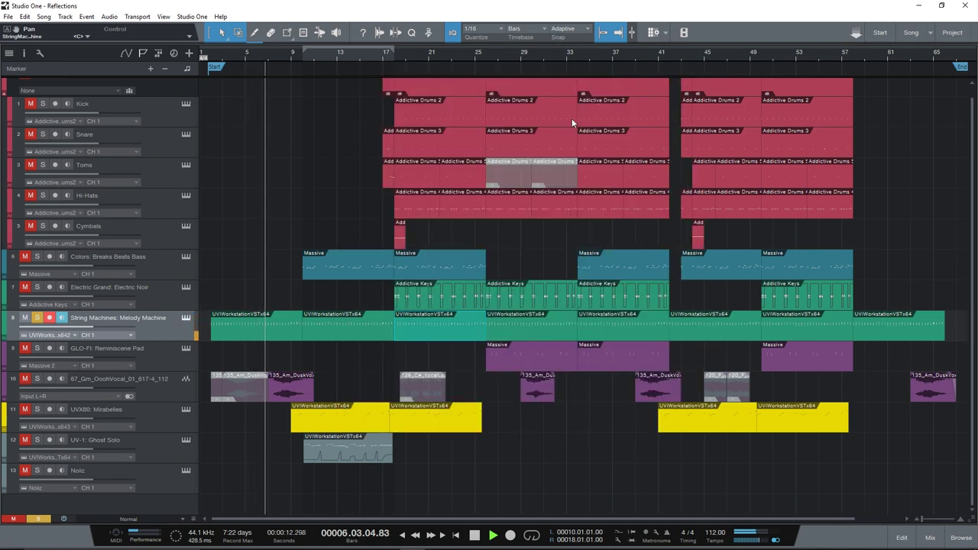
Step: Examine the String Machines track's chords in the note editor during playback, stop playback and return to the arrangement
key("F2")
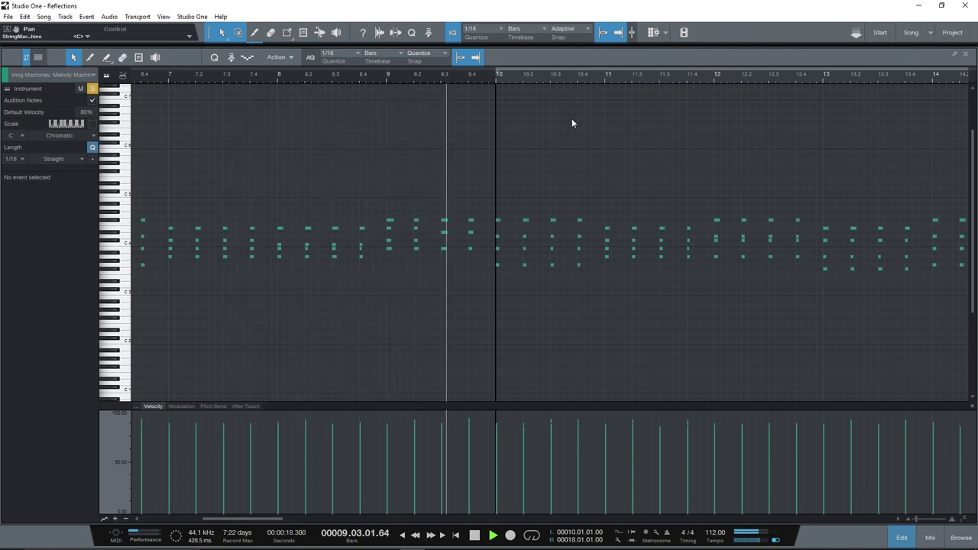
key("space")
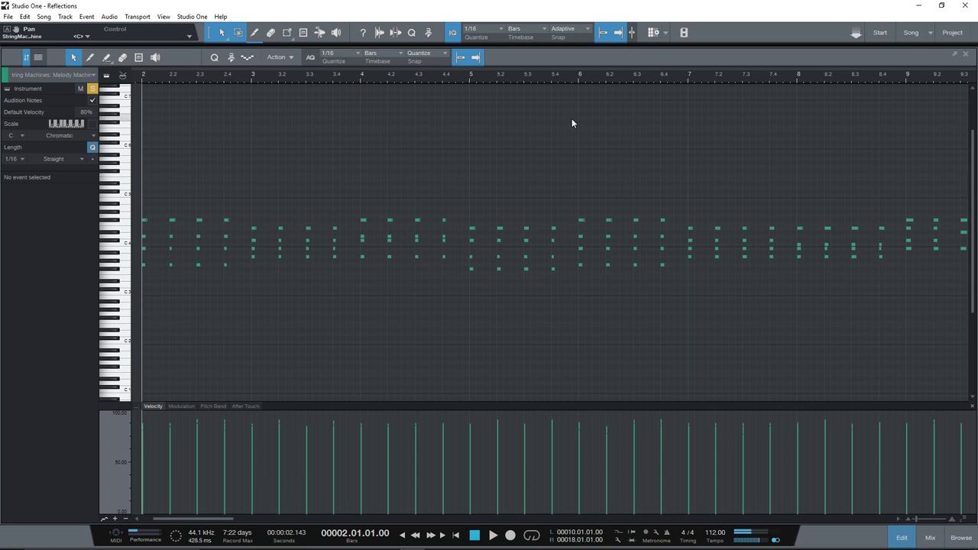
key("F2")
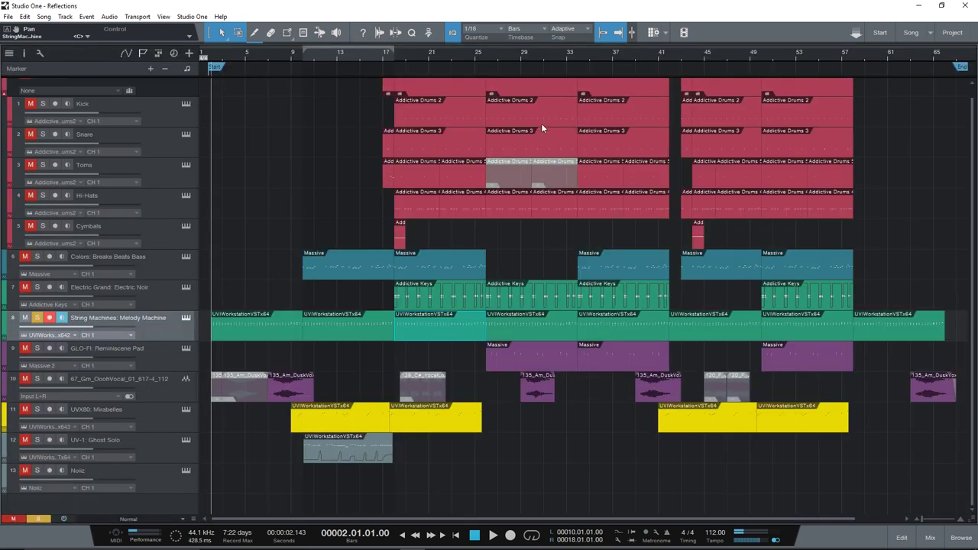
Step: Examine the String Machines: Melody Machine instrument in two separate viewings, closing its window each time
left_click(167, 306)
left_click(174, 322)
left_click(186, 317)
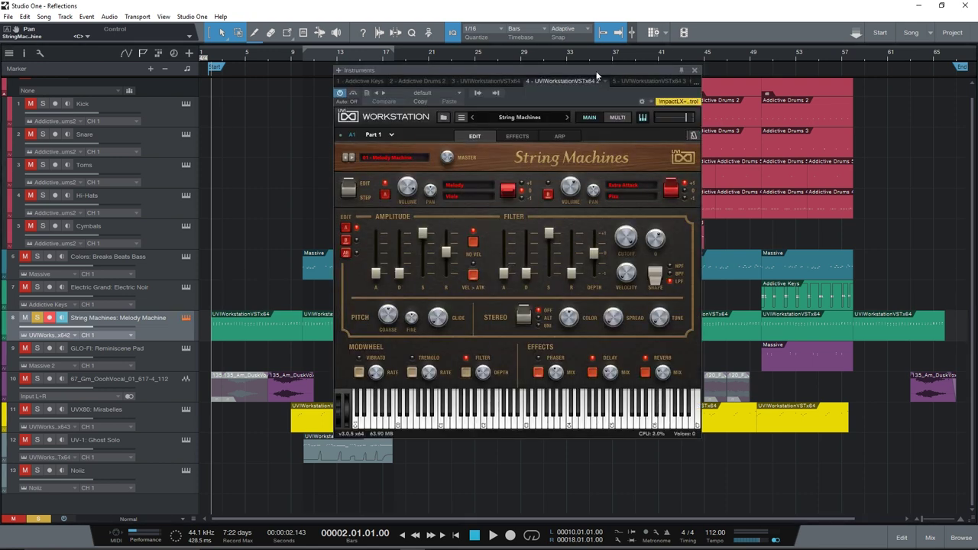
left_click_drag(596, 71, 596, 72)
left_click(695, 71)
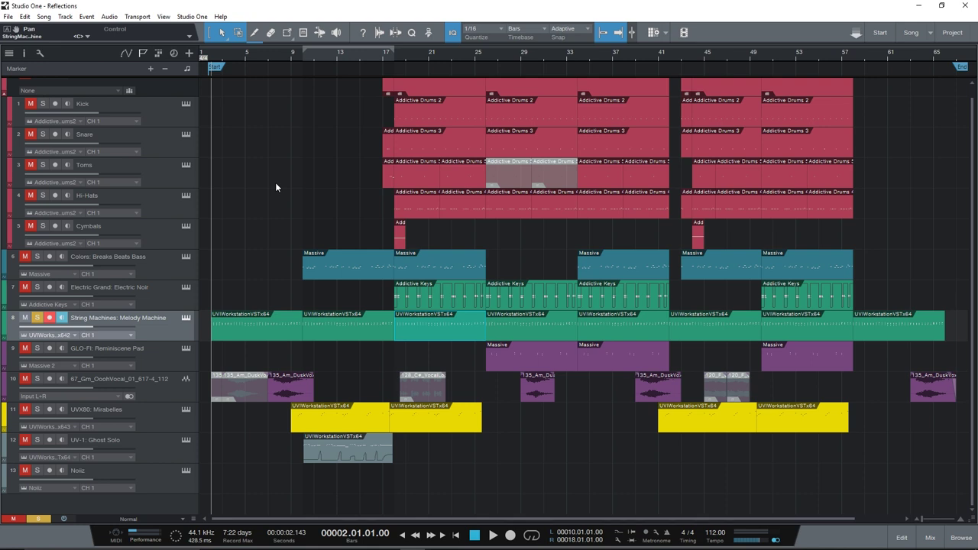
left_click(185, 317)
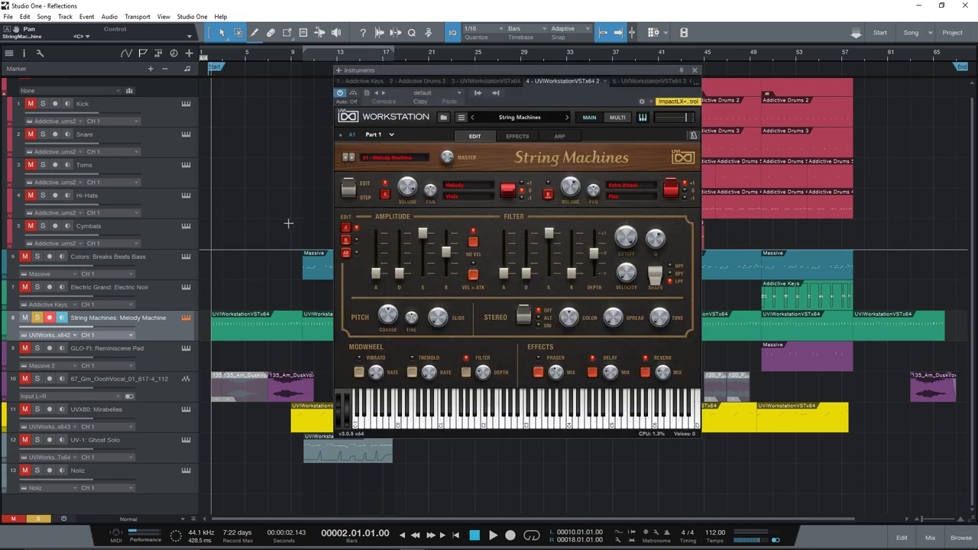
left_click(694, 69)
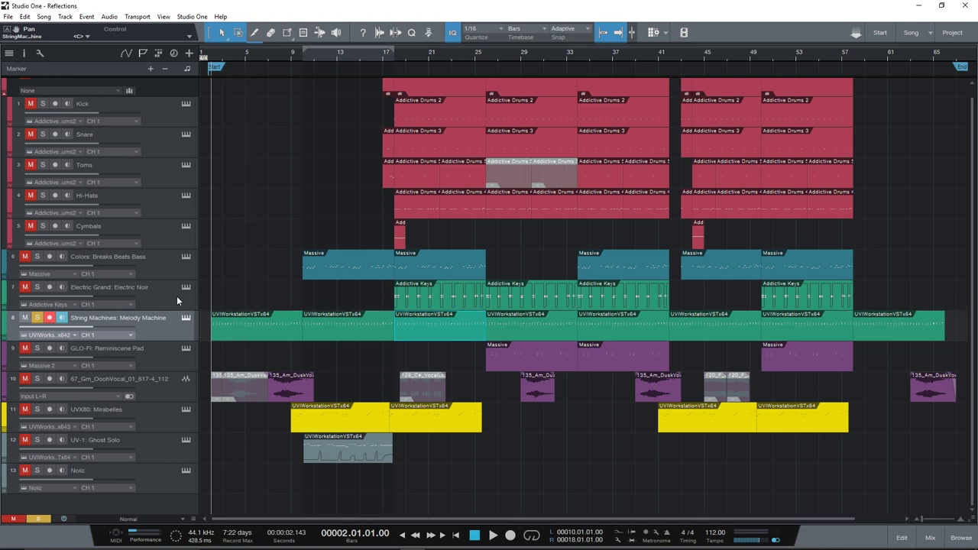
Step: Solo the Colors: Breaks Beats Bass track alongside String Machines and start playback from bar 8
left_click(38, 256)
left_click(278, 56)
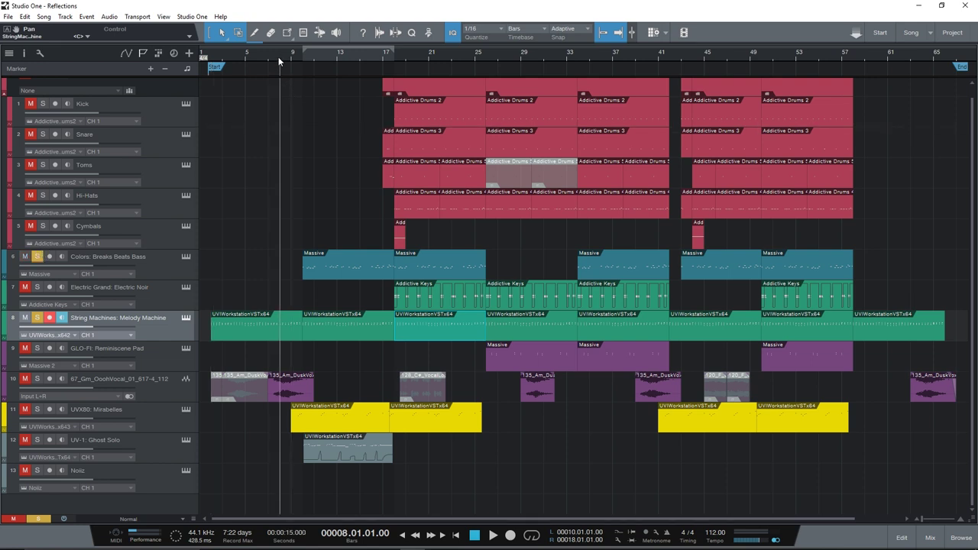
key("space")
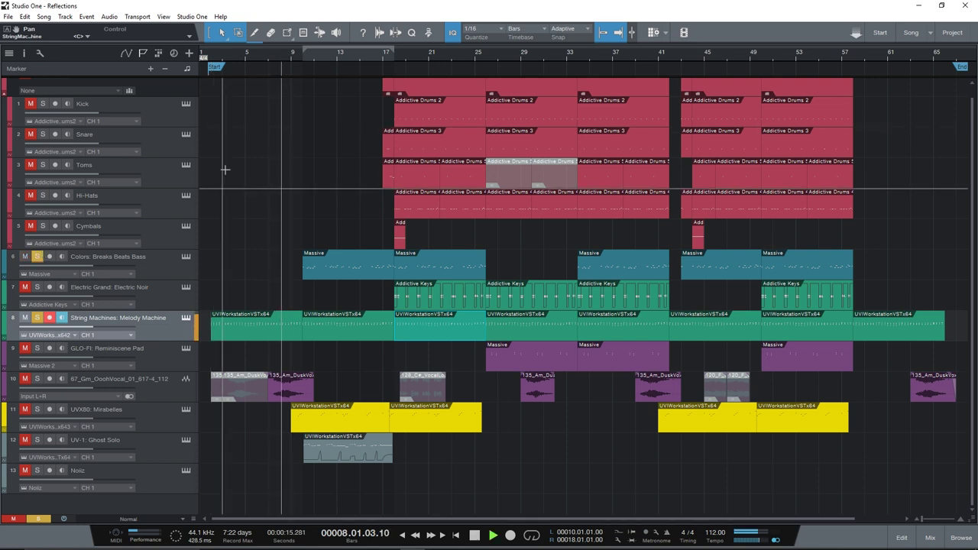
Step: Show the bass track's Massive instrument during playback, close and show it again over the arrangement, and stop playback
left_click(186, 257)
left_click_drag(472, 75, 523, 70)
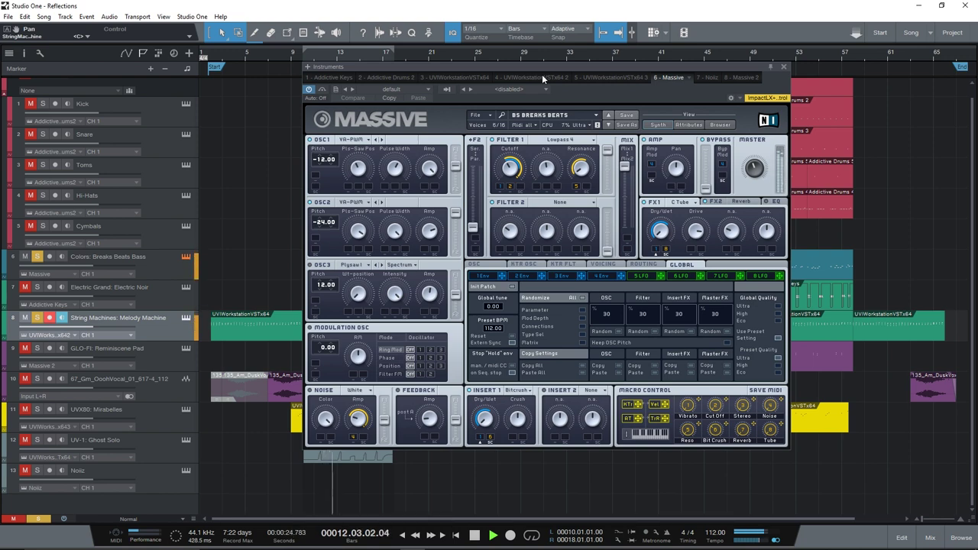
left_click(784, 67)
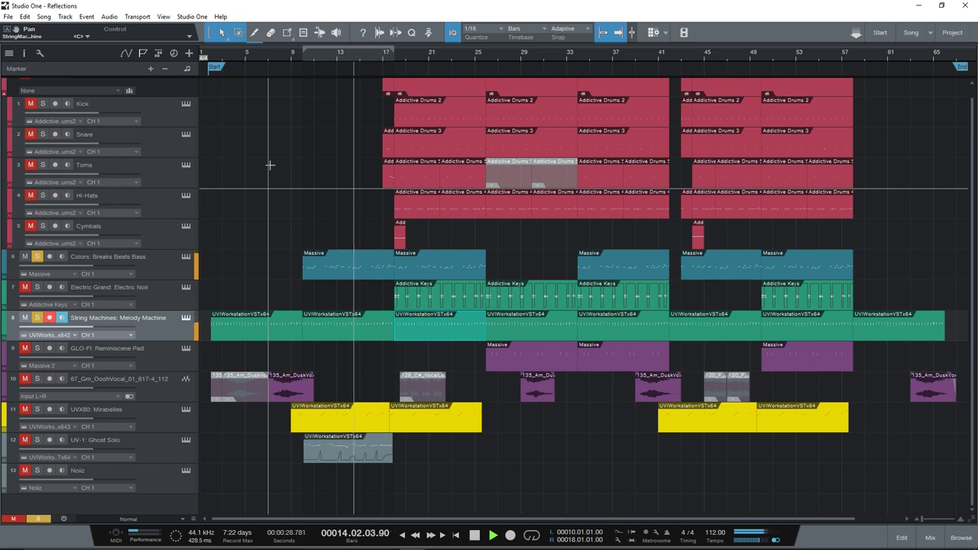
left_click(185, 257)
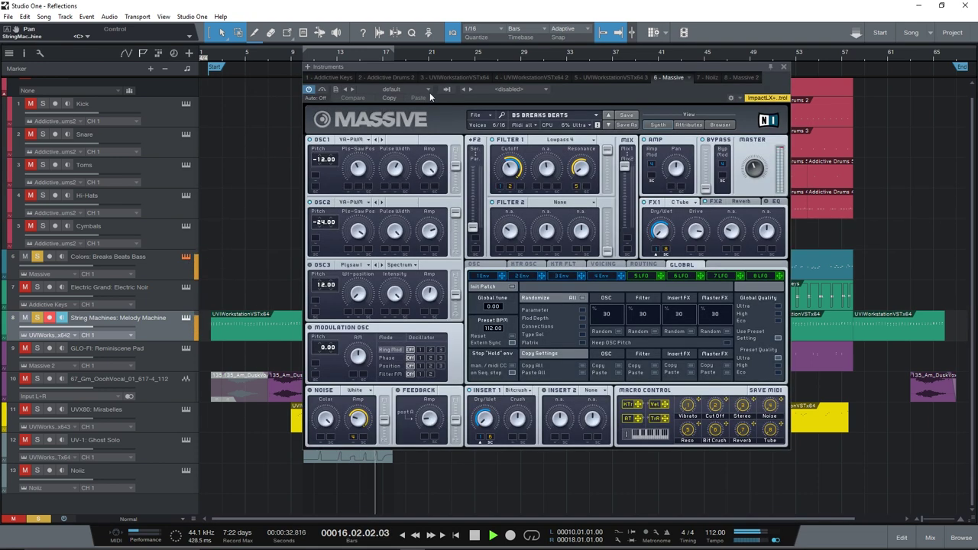
left_click_drag(477, 67, 376, 65)
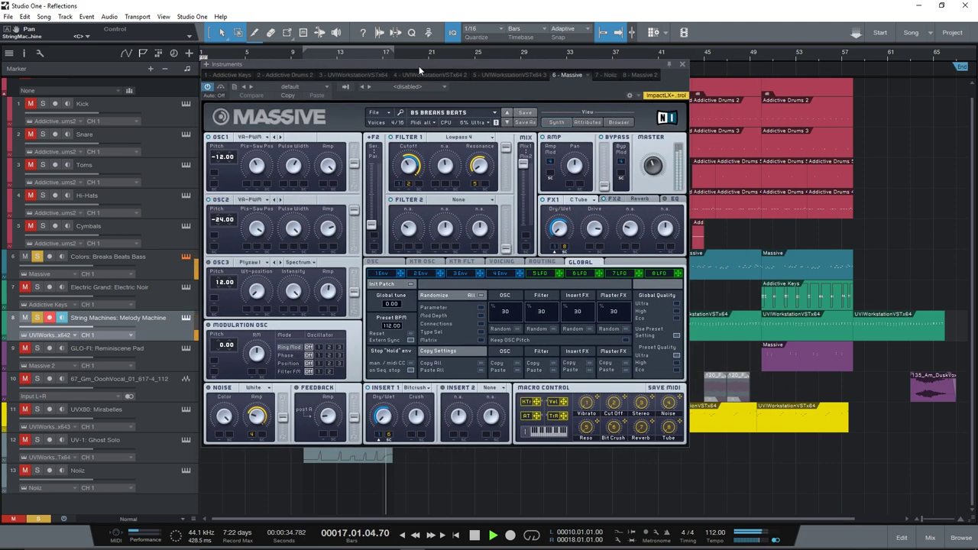
key("space")
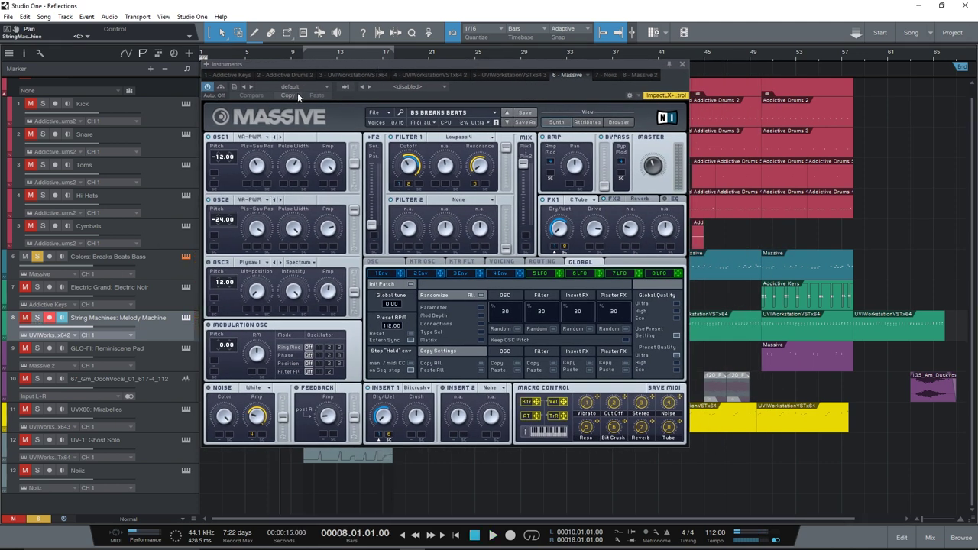
Step: Shift the Massive window clear of the timeline, play the bass part from bar 10, stop, and close the instrument
left_click_drag(299, 61, 339, 91)
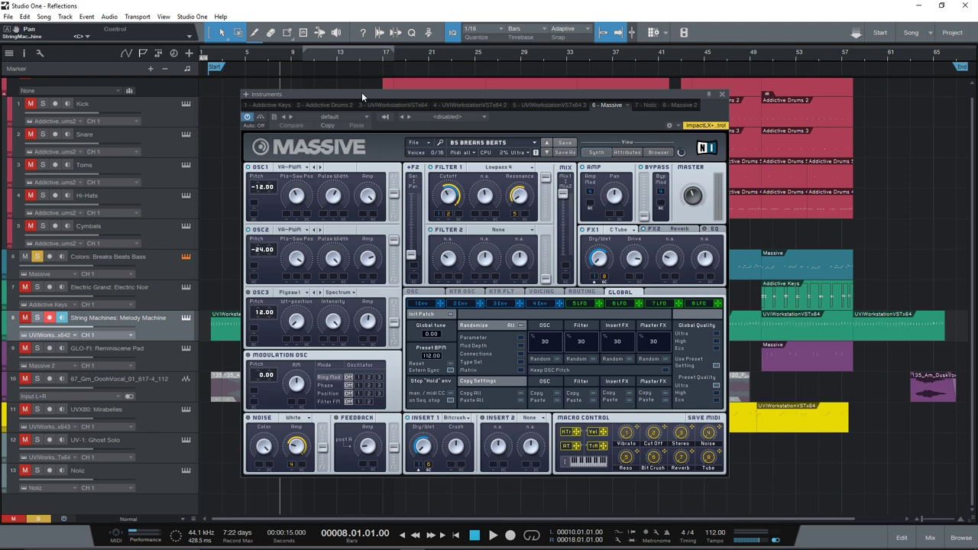
left_click_drag(362, 92, 478, 89)
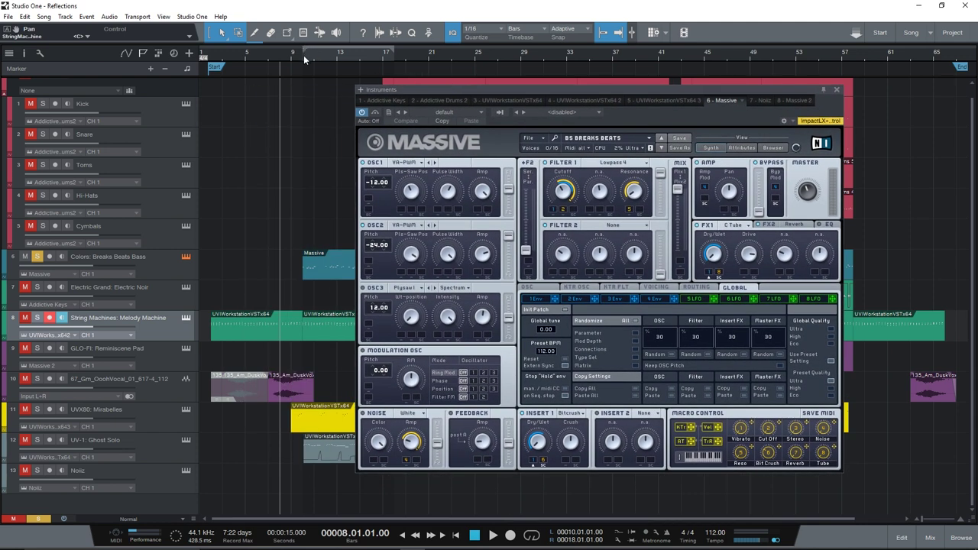
left_click(304, 55)
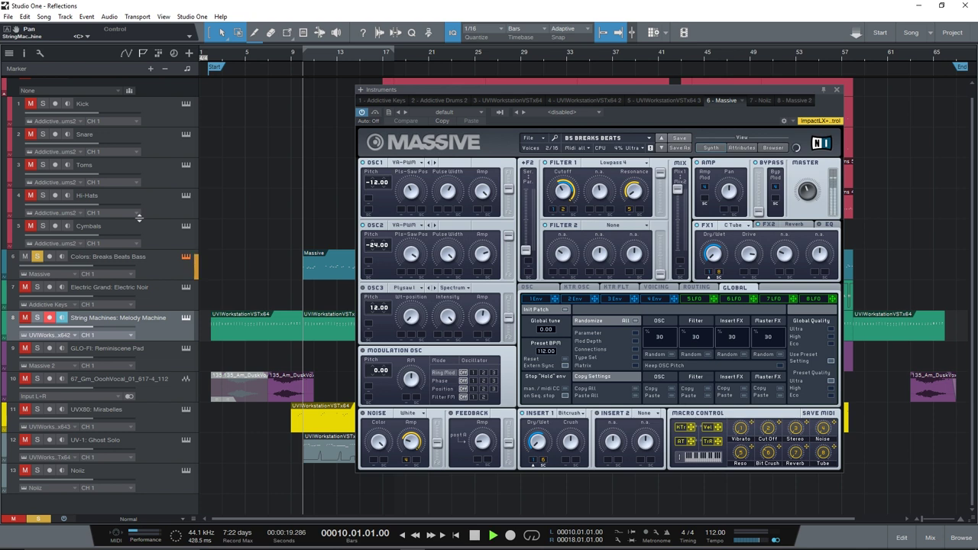
key("space")
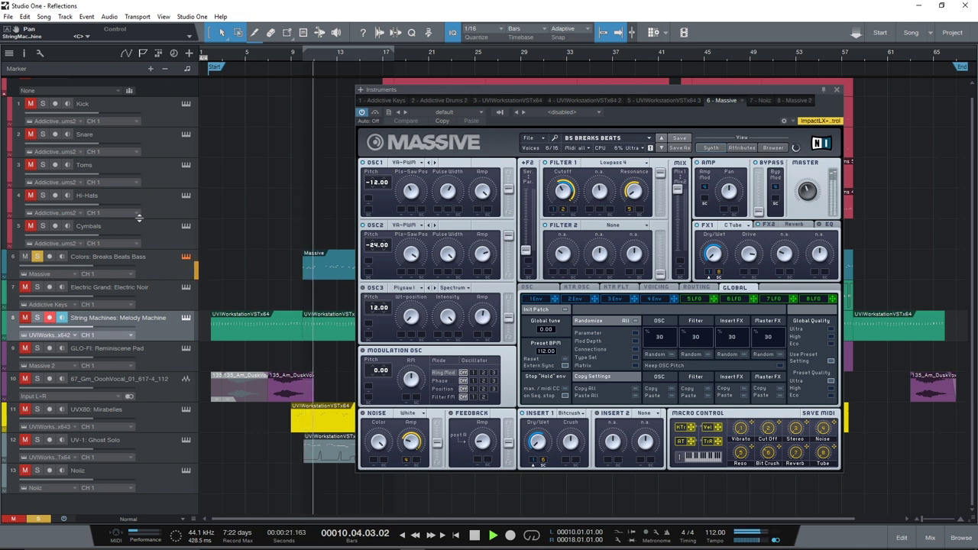
key("space")
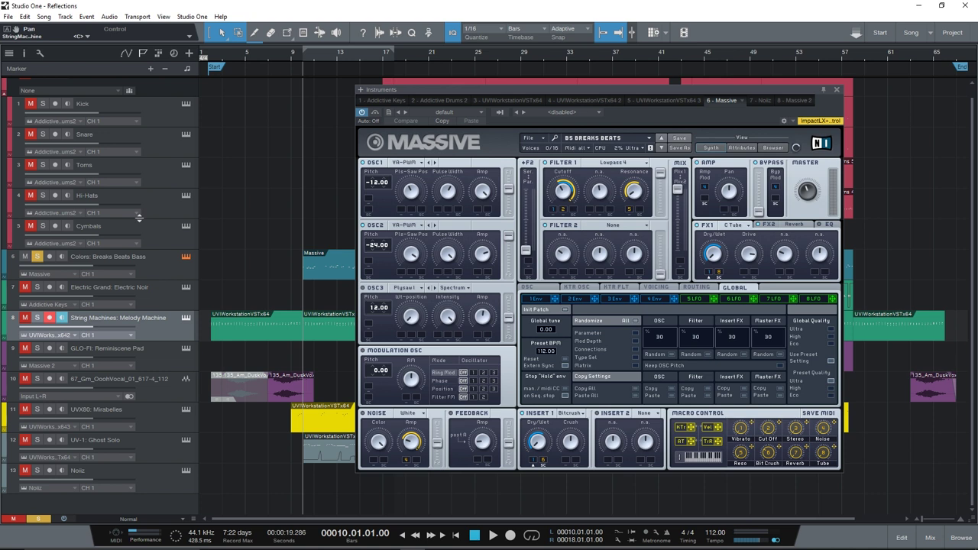
left_click(837, 89)
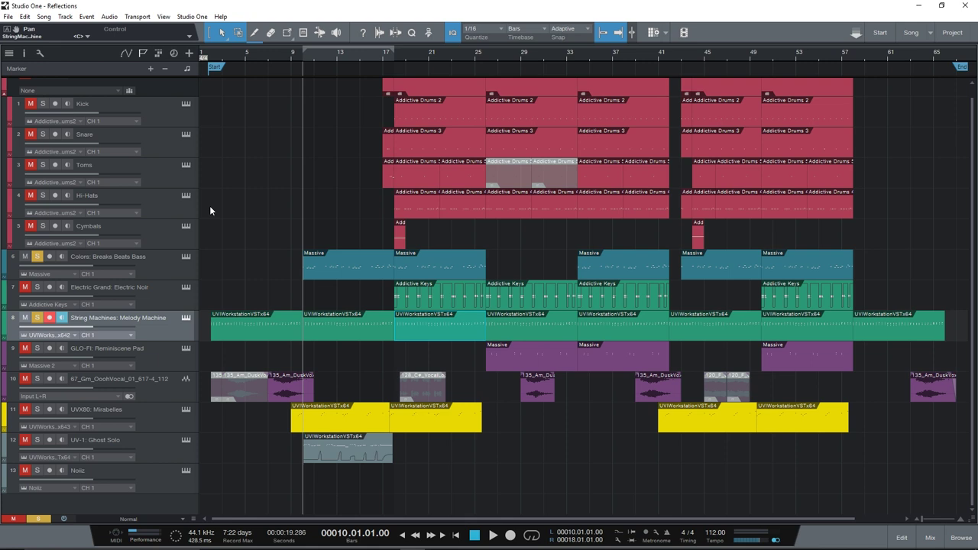
Step: Show the FX2 Reverb settings in the bass track's Massive instrument and turn off the String Machines track's solo
left_click(186, 257)
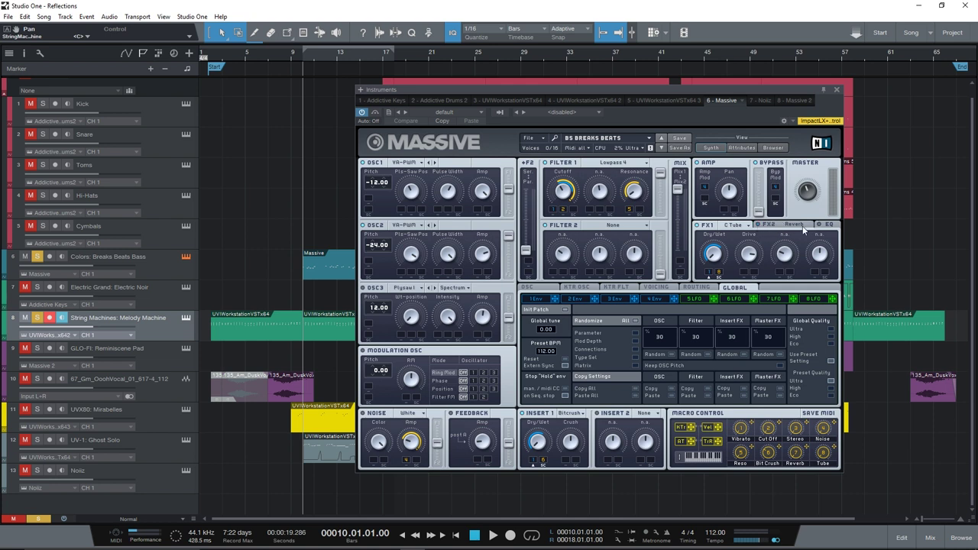
left_click(794, 229)
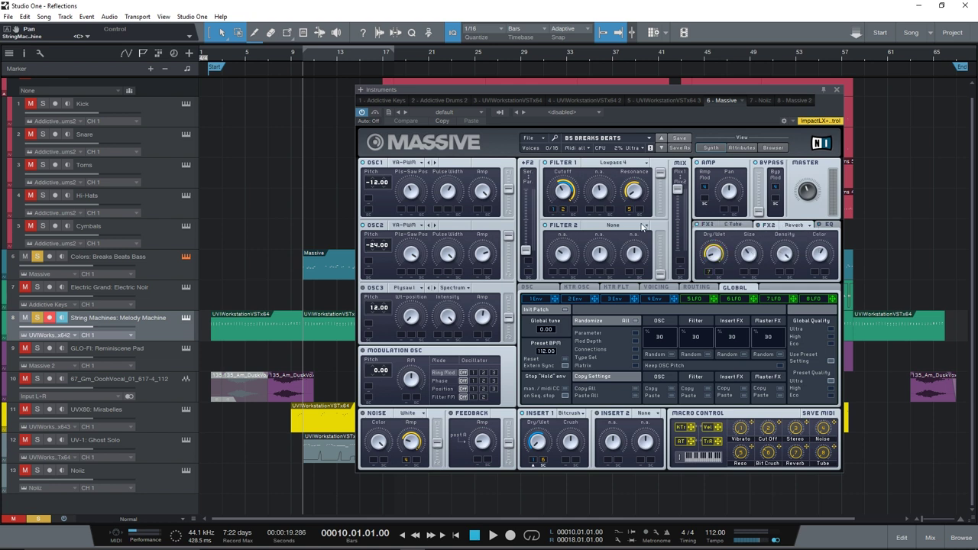
left_click(41, 319)
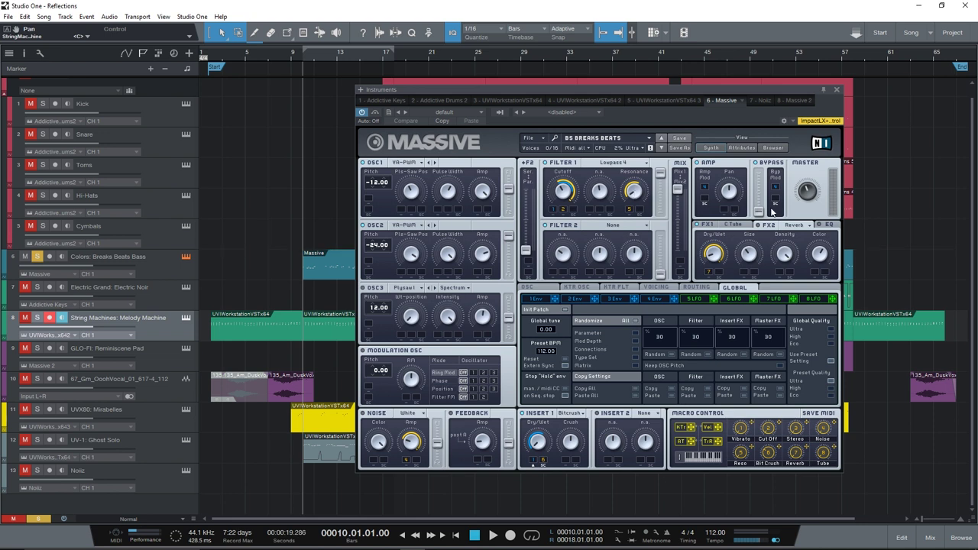
Step: Play the bass alone from bar 10 twice, comparing its sound with the FX2 Reverb off and on
key("space")
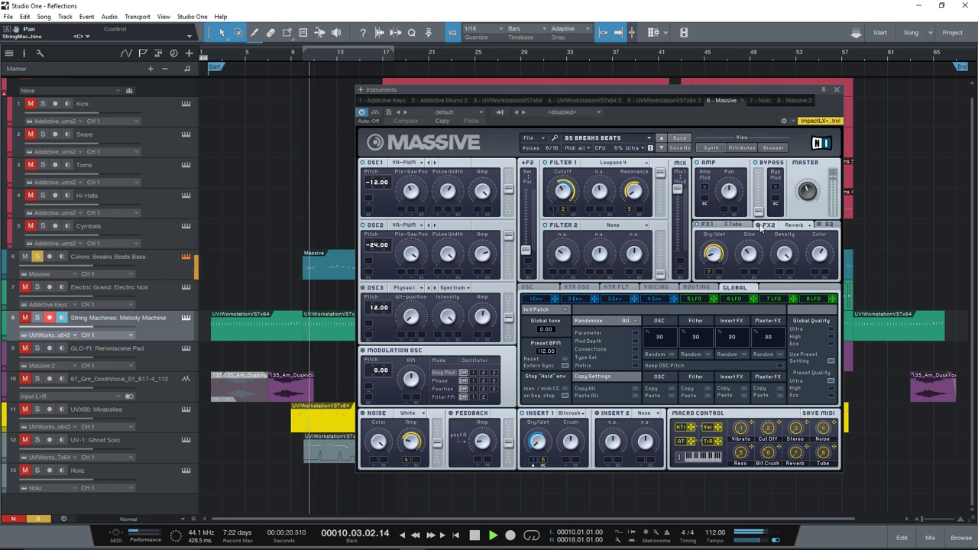
key("space")
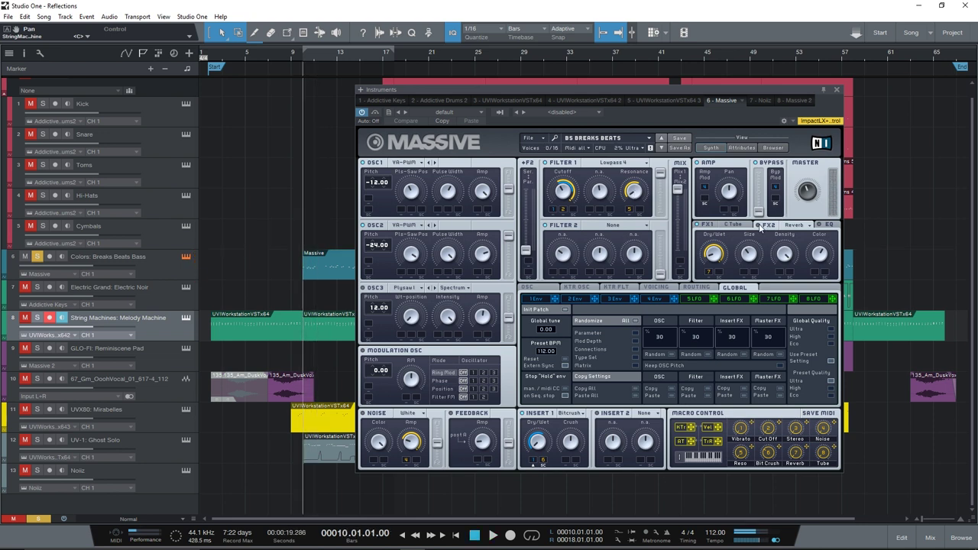
key("space")
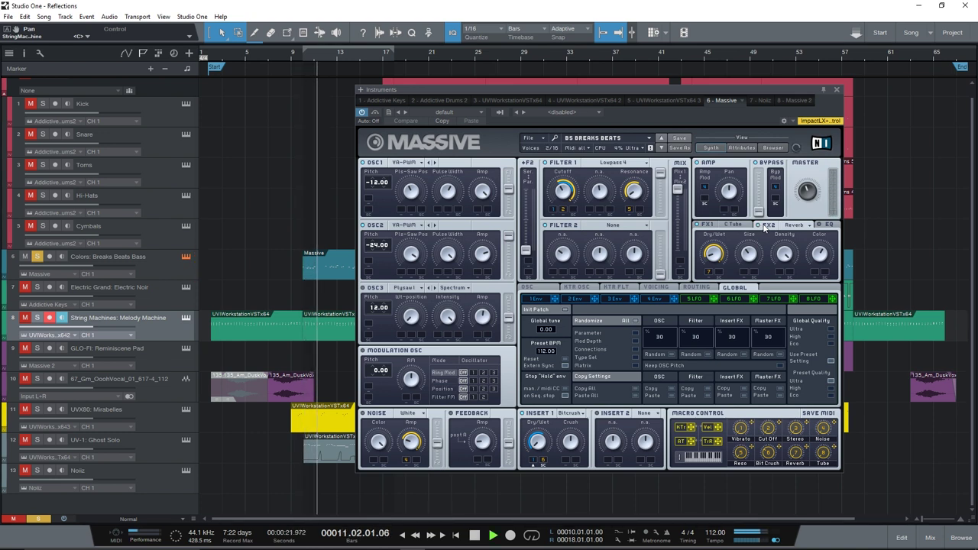
key("space")
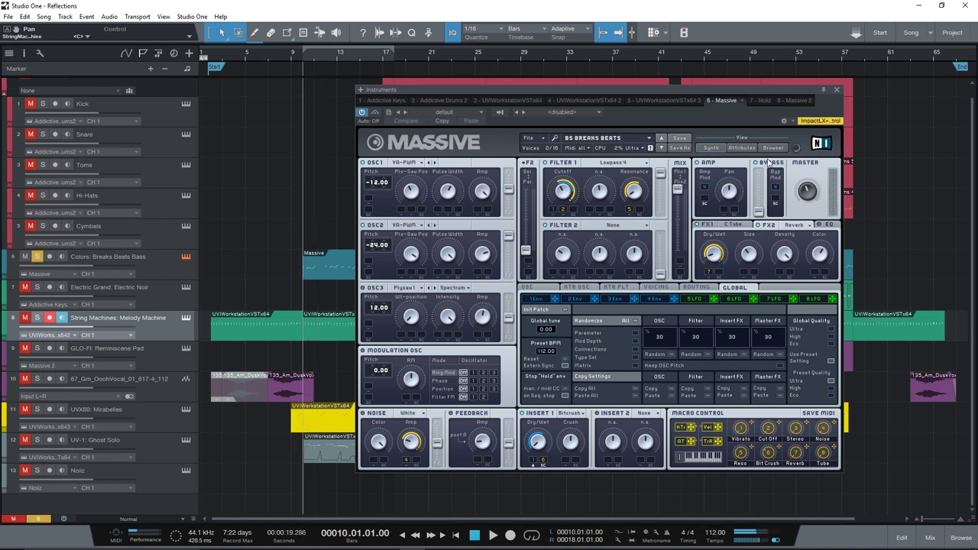
Step: Close the Massive instrument, play the soloed bass and String Machines tracks together from bar 10, and stop
left_click(838, 90)
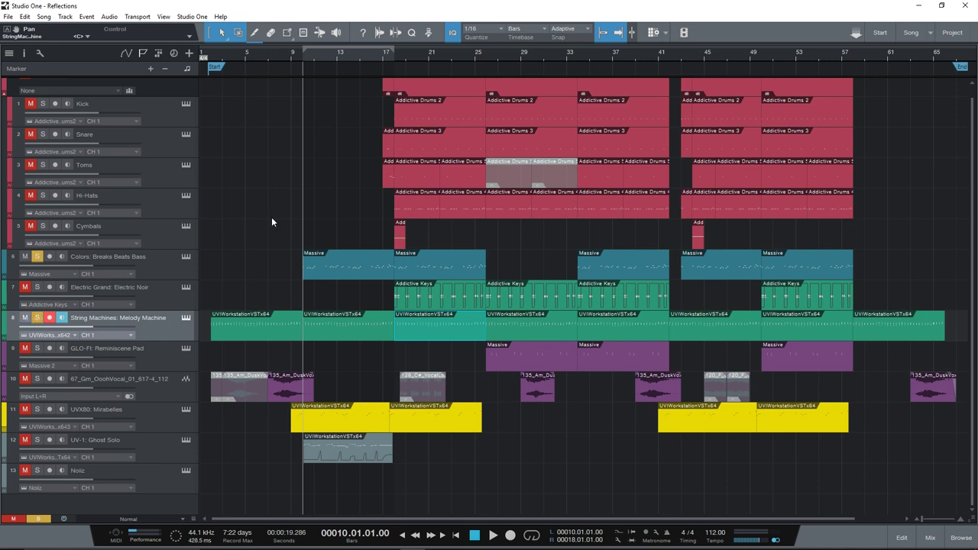
key("space")
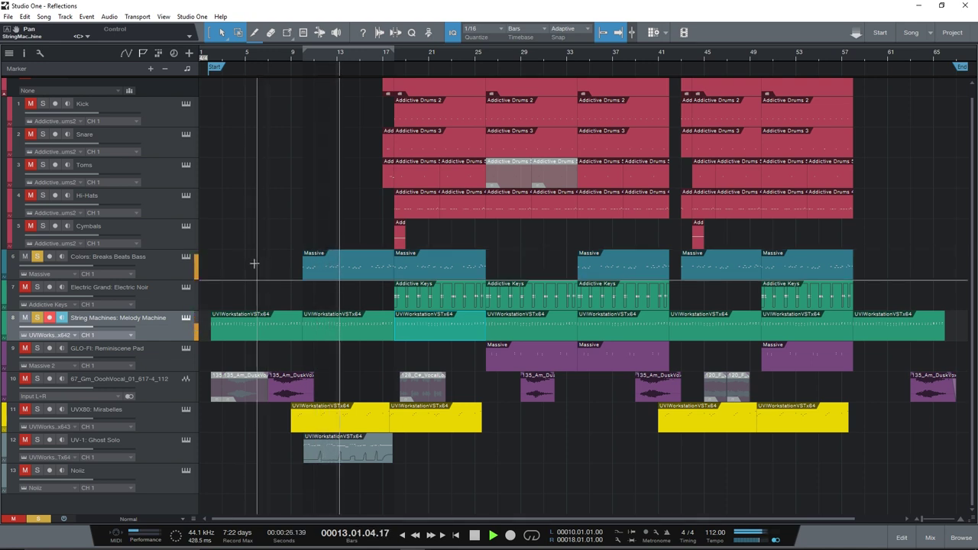
key("space")
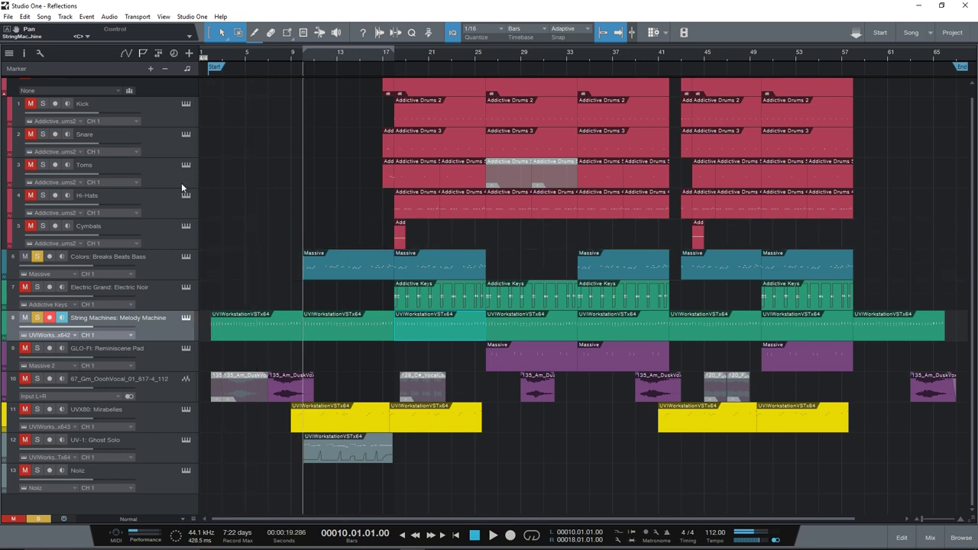
Step: Unmute the Fairfax Vol.1: Guiding Height drum folder, solo it briefly, clear the solos, and place the playhead at bar 16
scroll(176, 165, "up", 1)
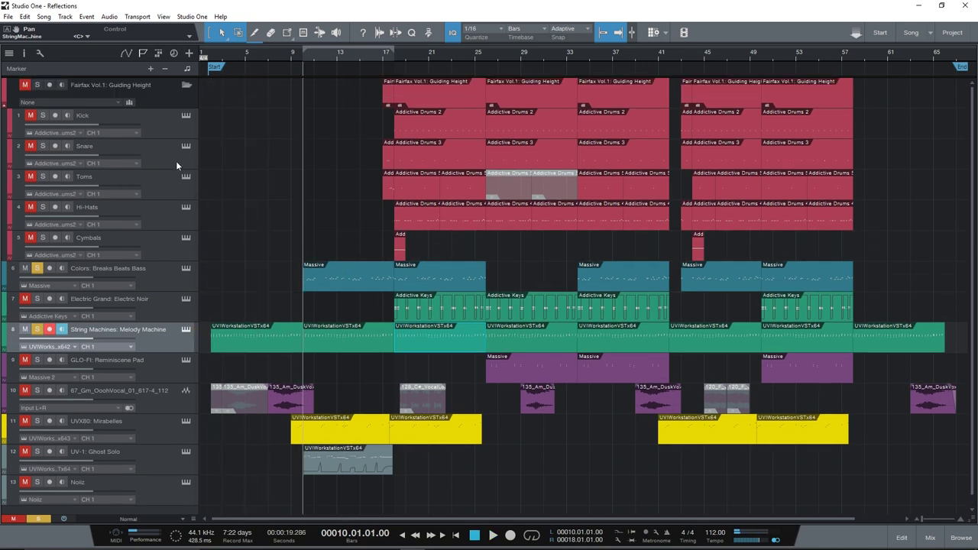
left_click(24, 85)
left_click(37, 85)
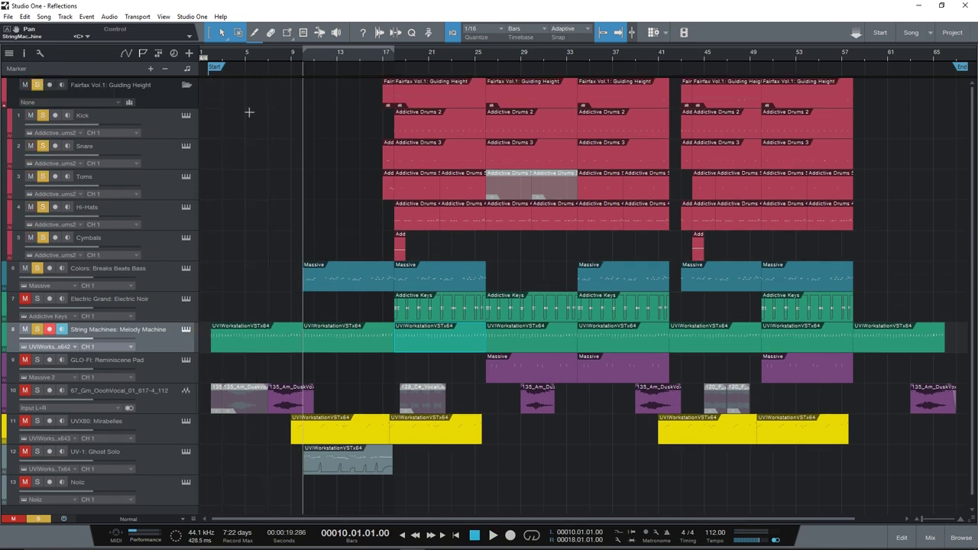
left_click(36, 85)
left_click(373, 60)
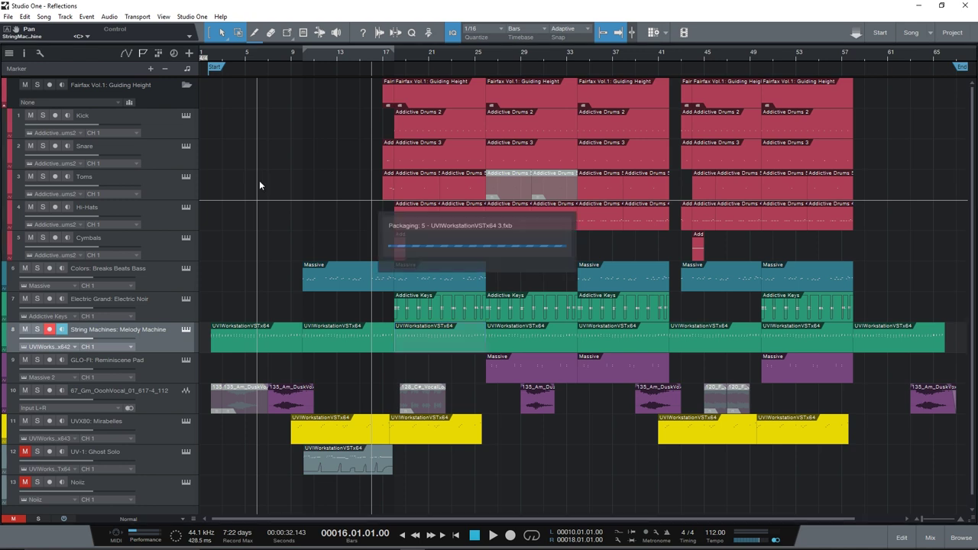
Step: Play from bar 16 with the drum track's Addictive Drums 2 kit page shown, and solo the Fairfax Vol.1: Guiding Height folder
left_click(187, 115)
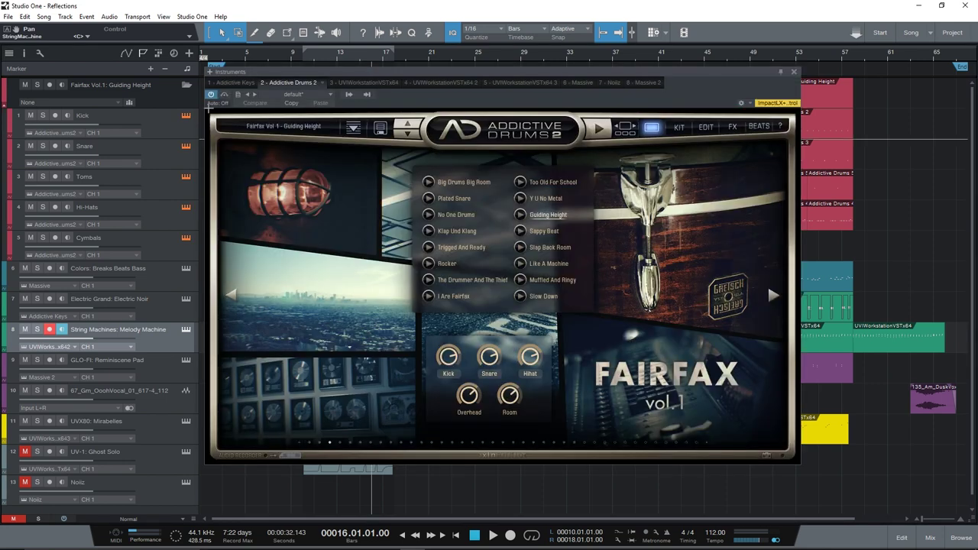
left_click_drag(433, 73, 470, 96)
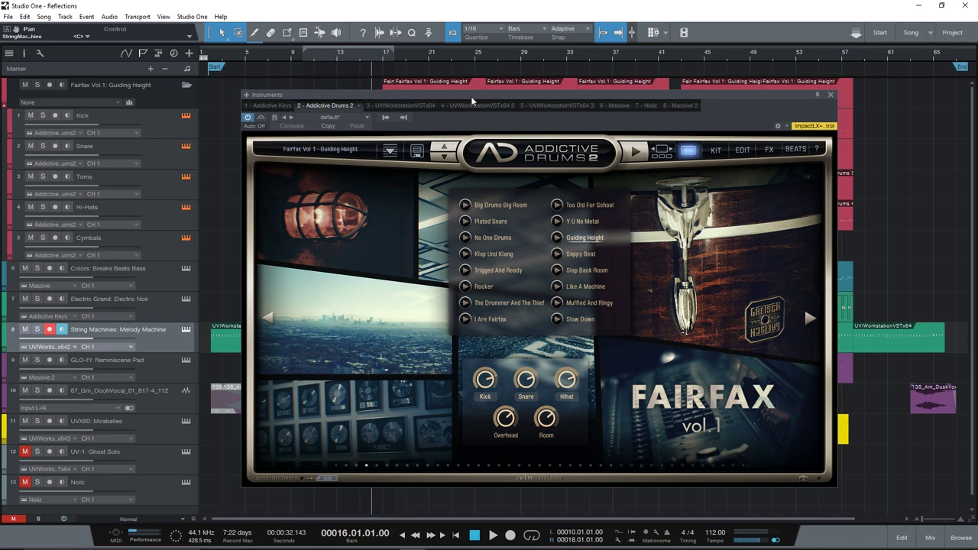
key("space")
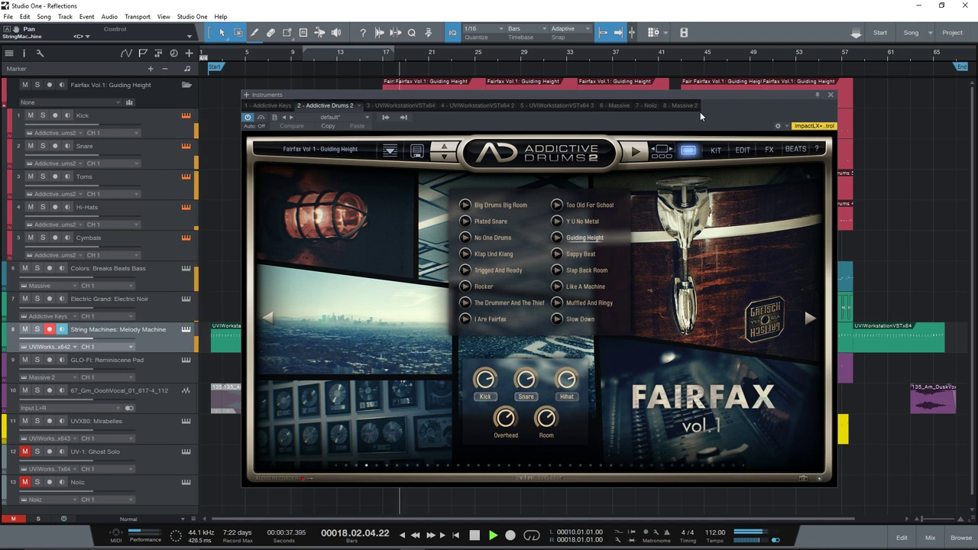
left_click(714, 149)
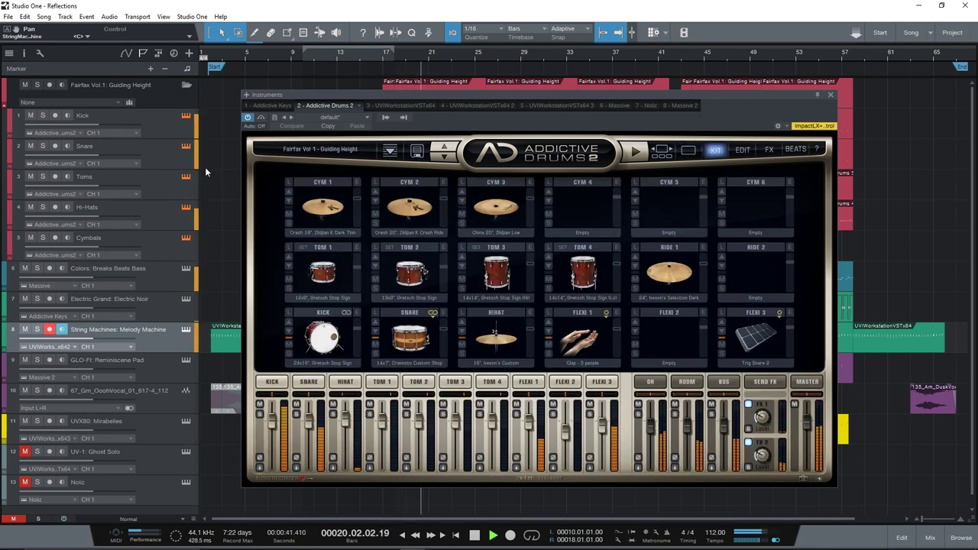
left_click(36, 84)
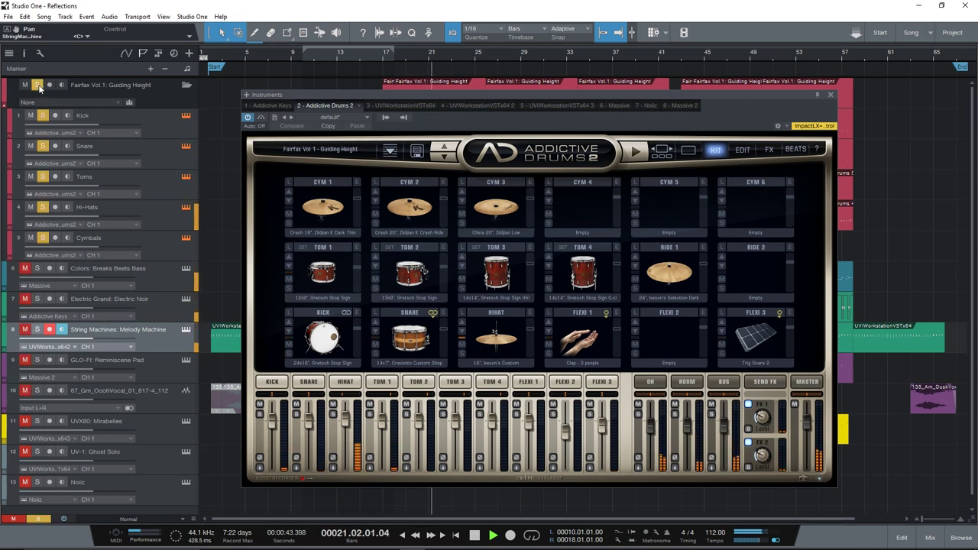
Step: Stop playback and look through Addictive Drums 2's Fairfax Vol. 1 preset overview, Edit page and Kit page
left_click_drag(395, 91, 392, 75)
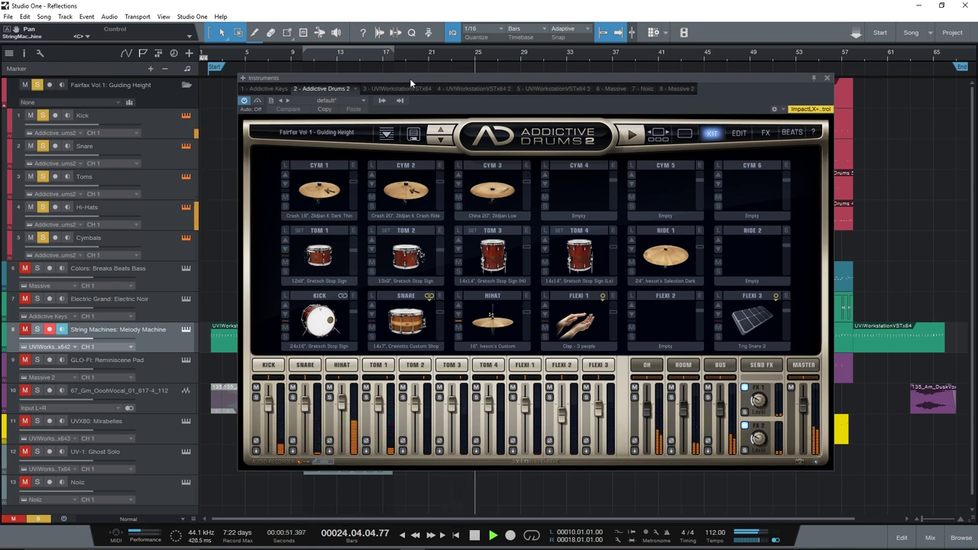
key("space")
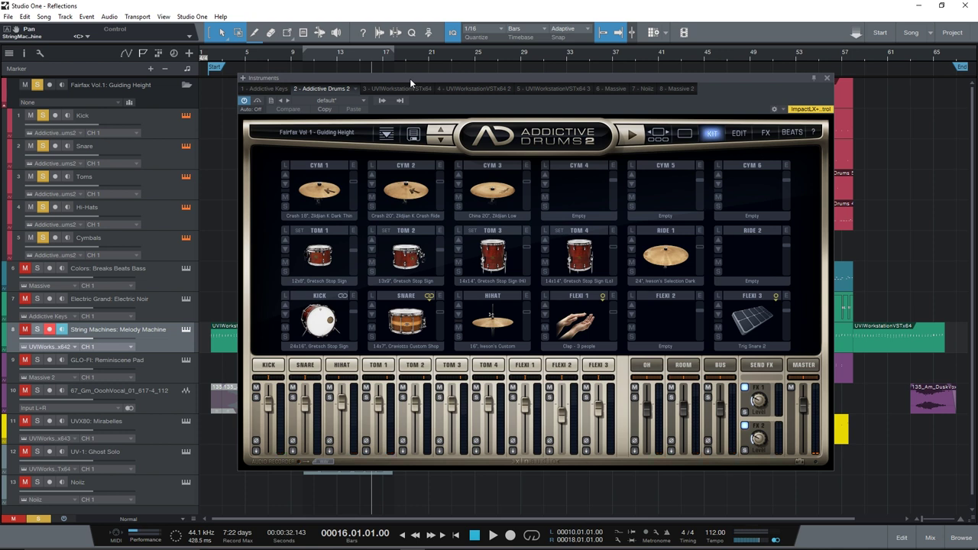
left_click(687, 133)
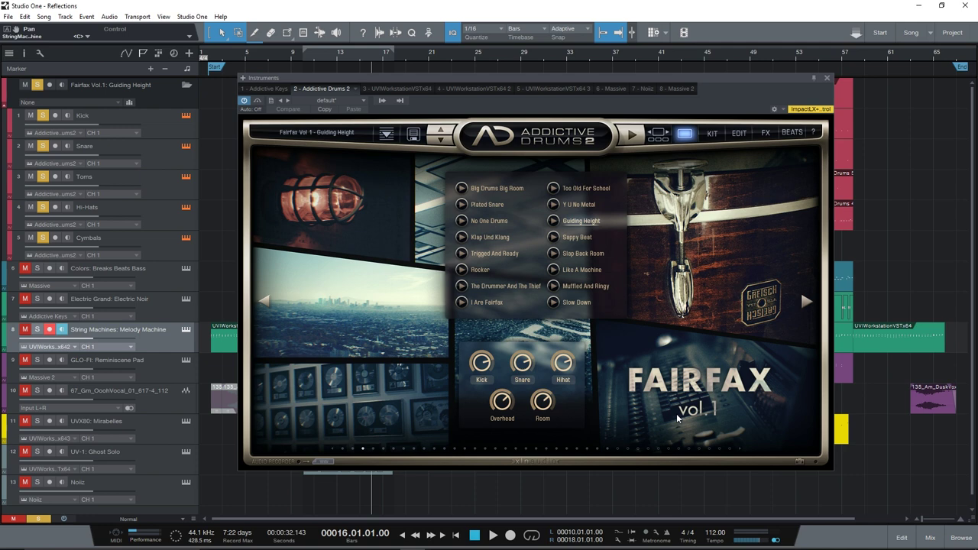
left_click(712, 133)
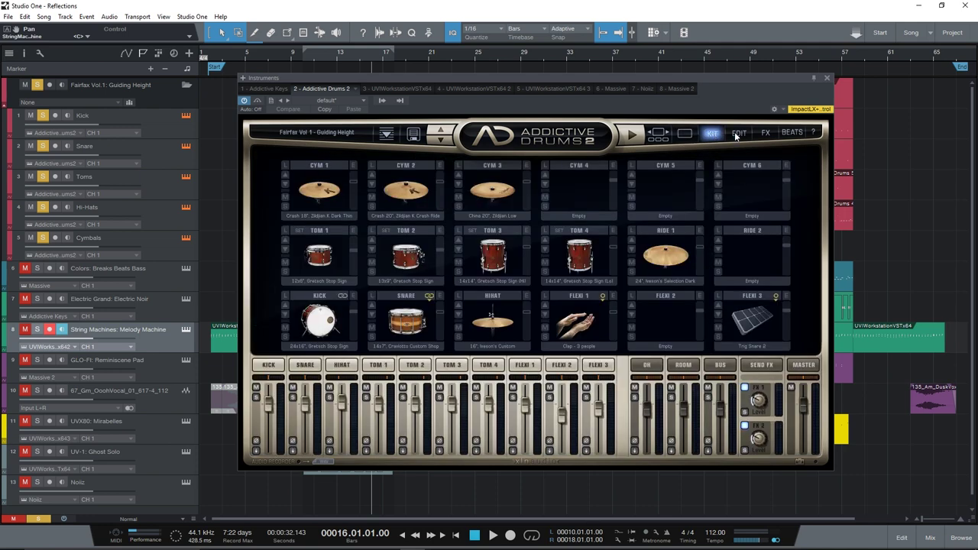
left_click(738, 134)
left_click(716, 134)
left_click_drag(605, 78, 608, 100)
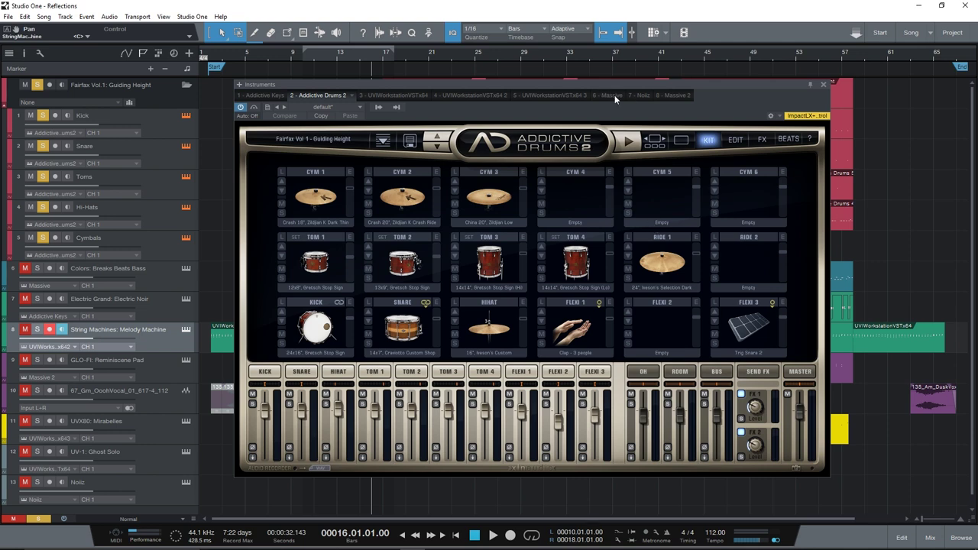
mouse_move(612, 84)
left_mouse_down()
mouse_move(609, 141)
mouse_move(600, 69)
left_mouse_up()
Step: Play the drums from bar 16 with the Send FX settings shown, and switch off FX 1 and FX 2
key("space")
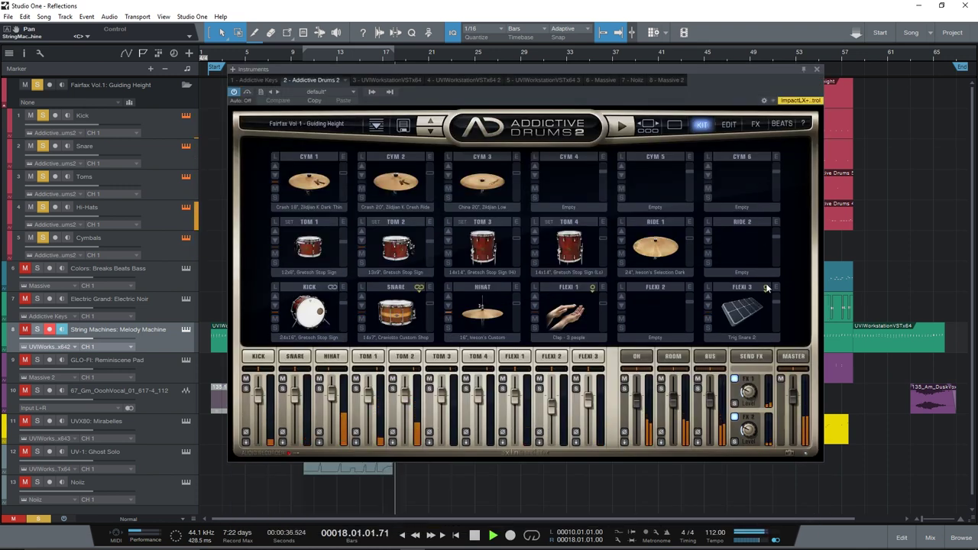
left_click(745, 357)
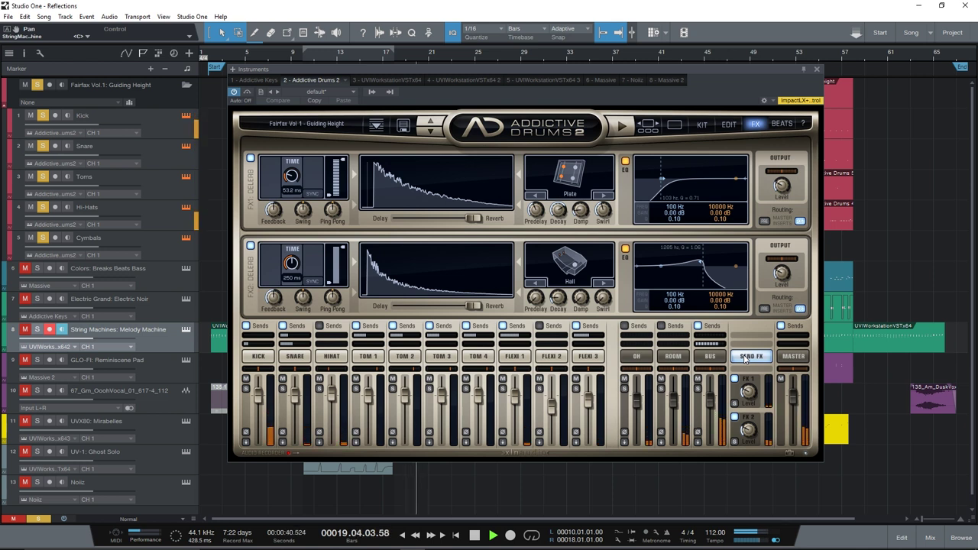
left_click(734, 380)
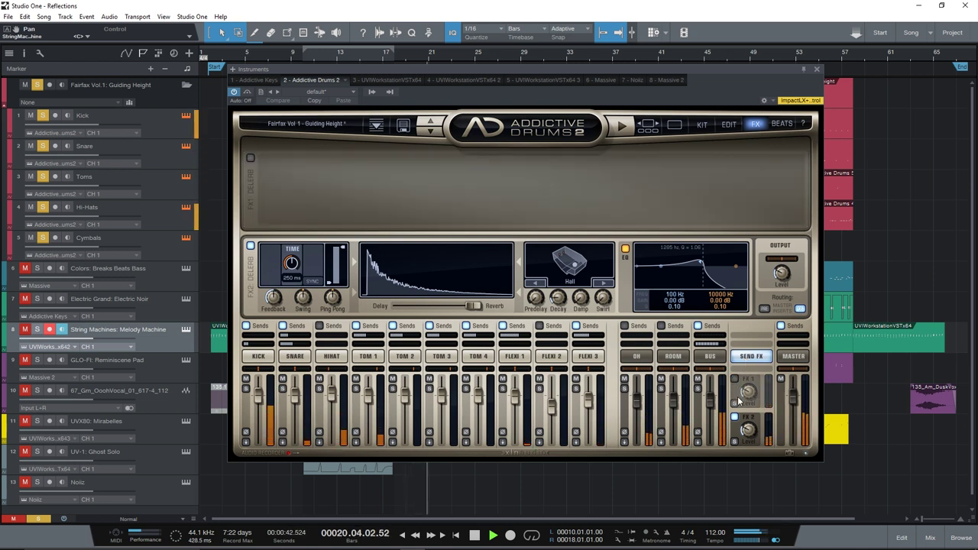
left_click(735, 418)
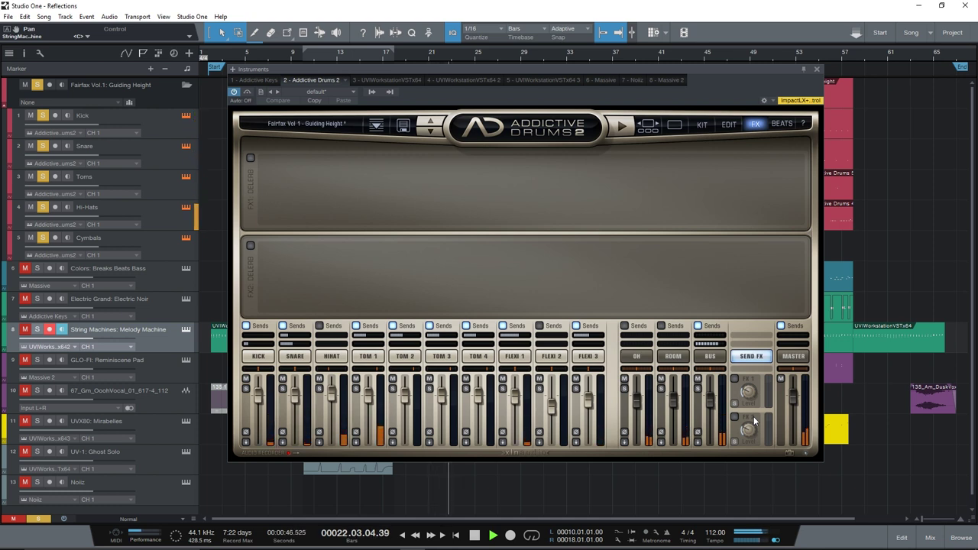
Step: Mute the Room channel, solo the Bus channel while the drums play, and stop playback
left_click(661, 379)
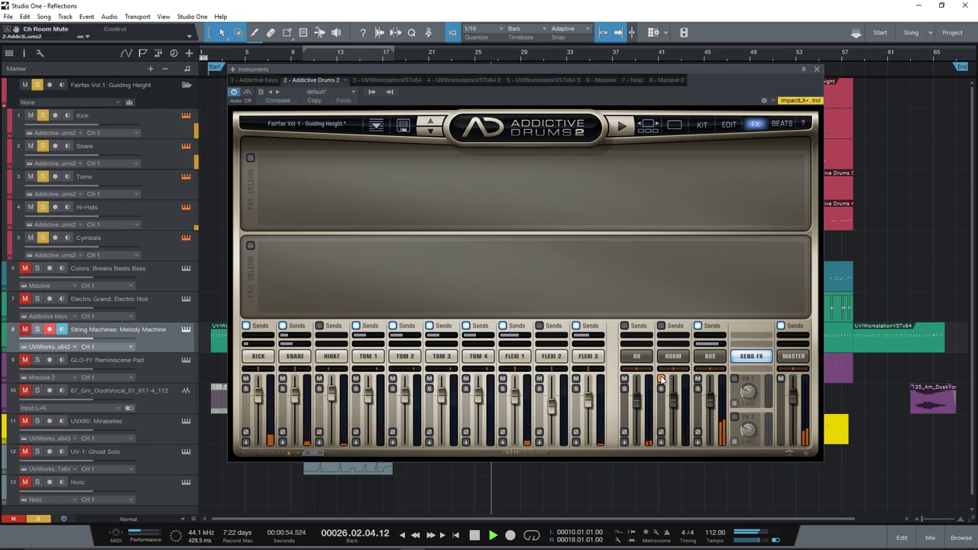
left_click(697, 389)
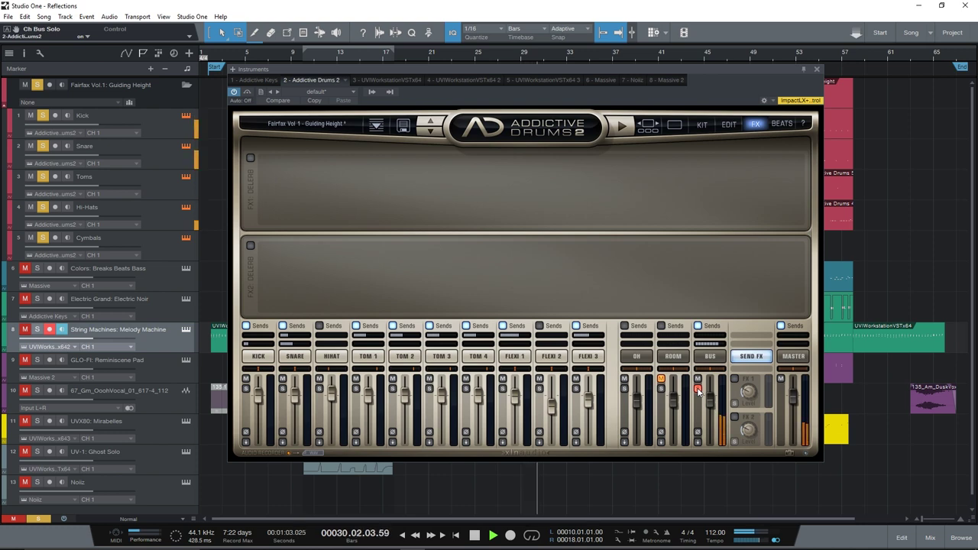
key("space")
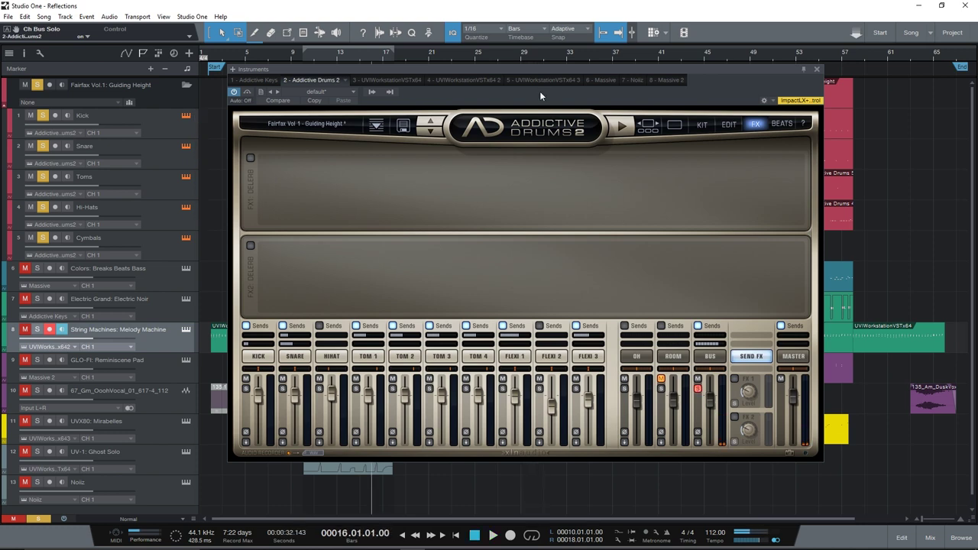
Step: Place the playhead at bar 19 and play the drums briefly with the Bus channel muted
left_click_drag(536, 71, 535, 122)
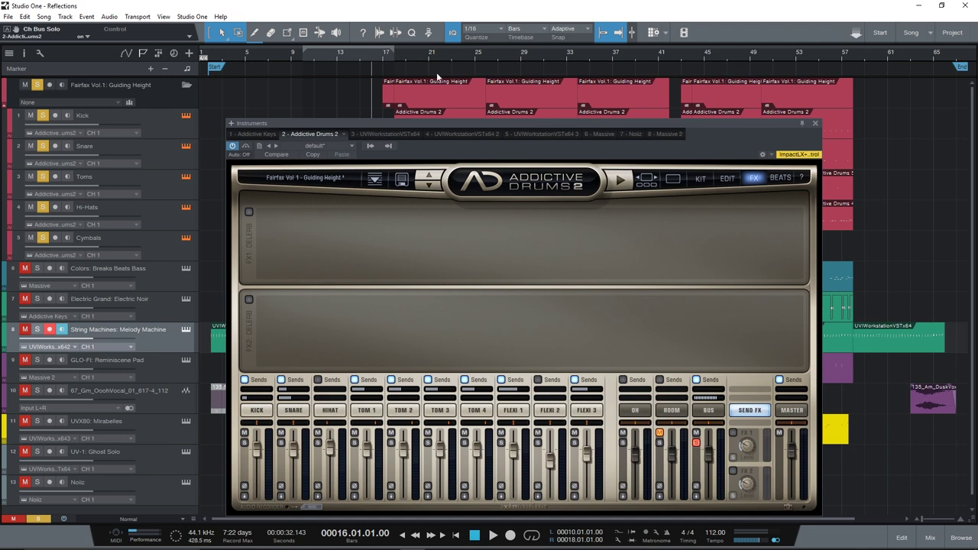
left_click(403, 56)
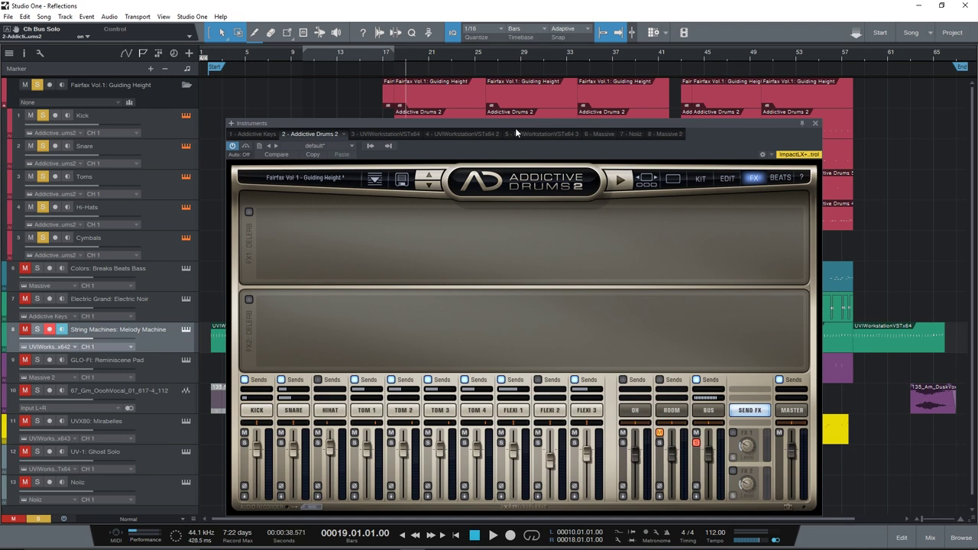
left_click_drag(515, 127, 505, 87)
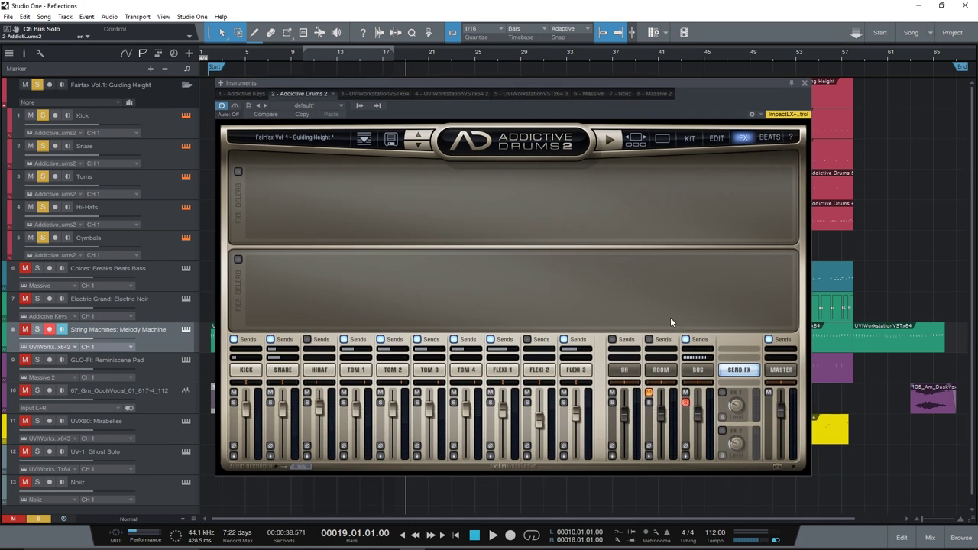
left_click(685, 393)
key("space")
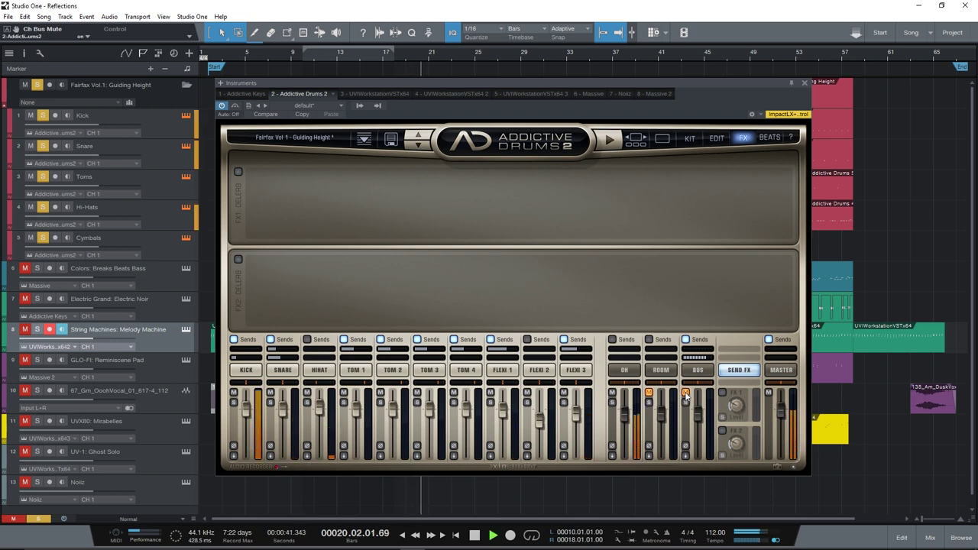
key("space")
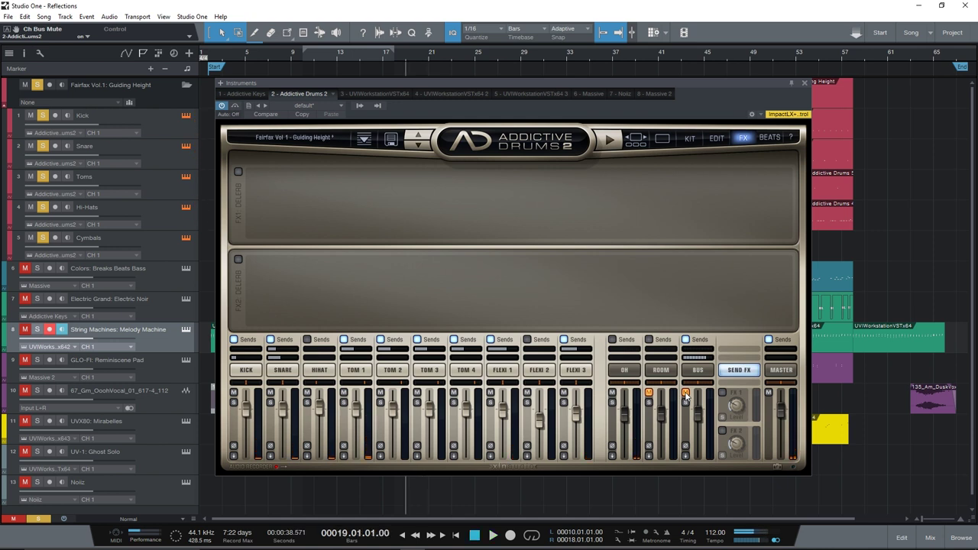
Step: Unmute the Bus and Room channels and play the drums briefly from bar 19 with only Room soloed
left_click(685, 394)
left_click(649, 393)
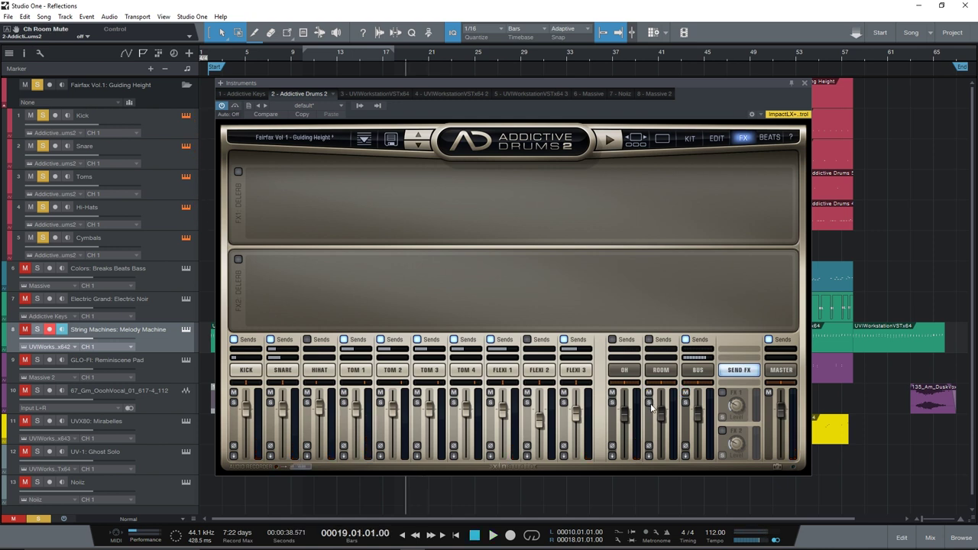
left_click(649, 403)
key("space")
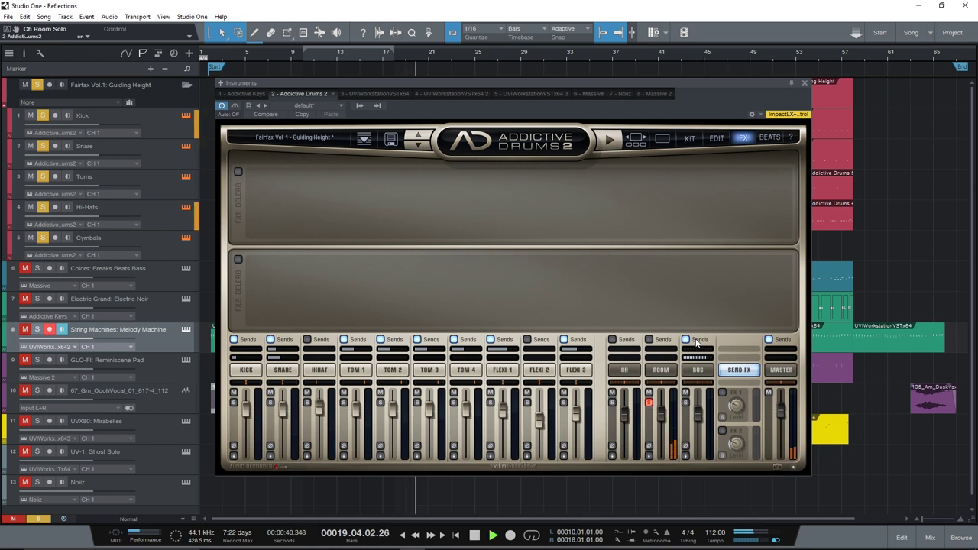
key("space")
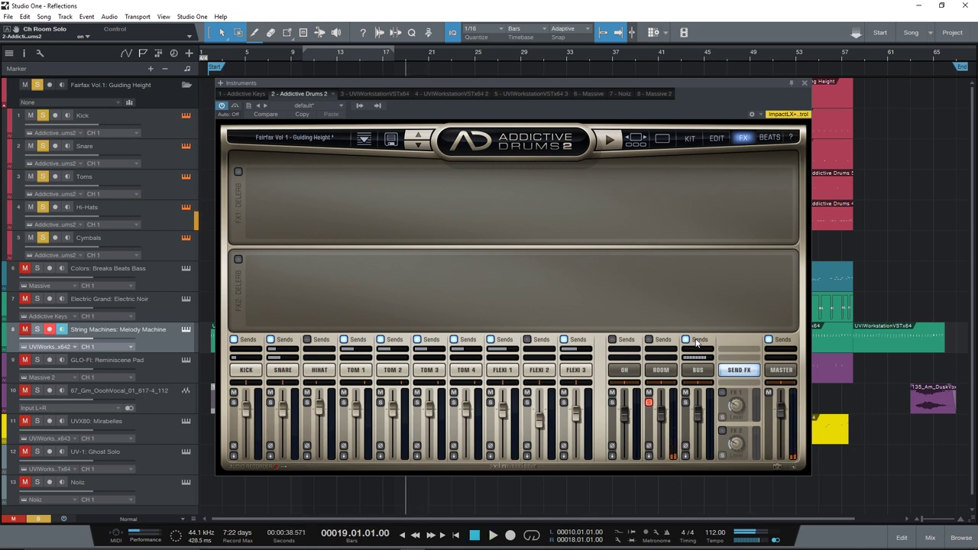
Step: Clear the Room channel's solo and switch the FX 1 and FX 2 effects back on
left_click(648, 402)
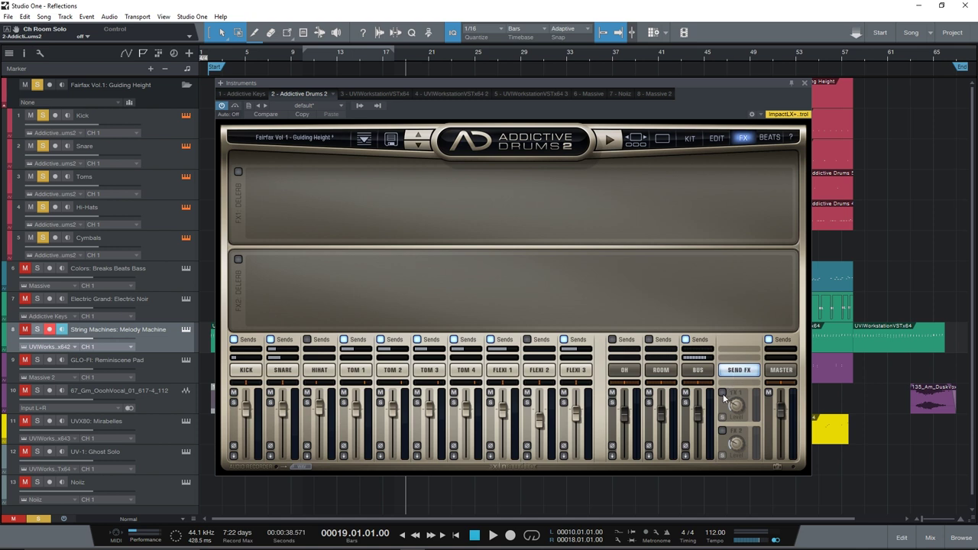
left_click(723, 395)
left_click(723, 430)
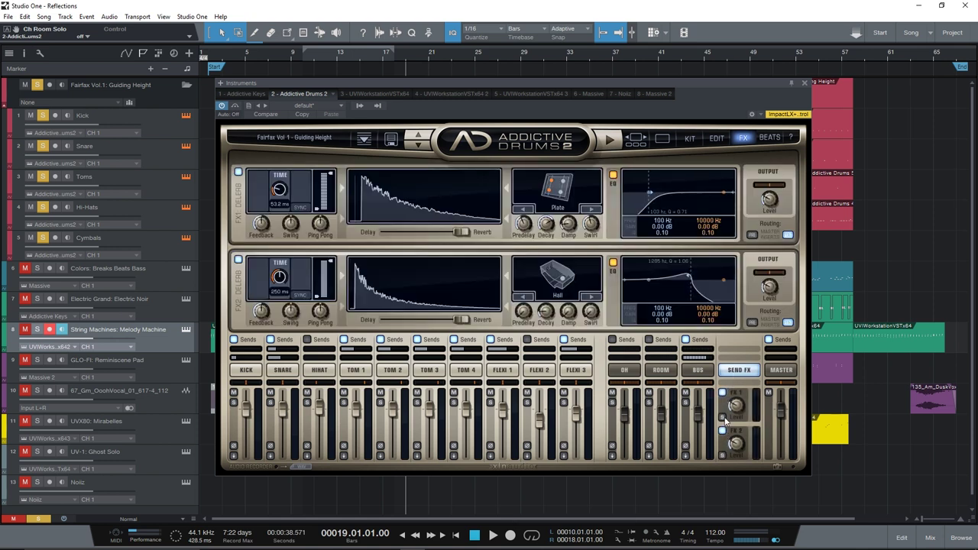
Step: Solo the FX 1 Plate reverb send, play the drums from bar 19, and stop
left_click(722, 417)
key("space")
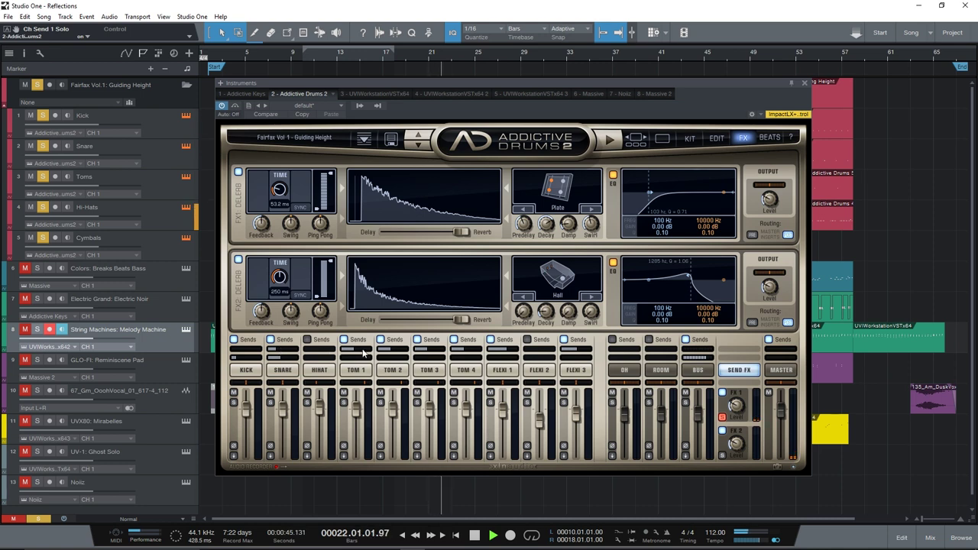
key("space")
Step: Play the drums from bar 34 without the FX 1 solo, comparing the sound with FX 1 off and on
left_click_drag(478, 82, 481, 203)
left_click(576, 53)
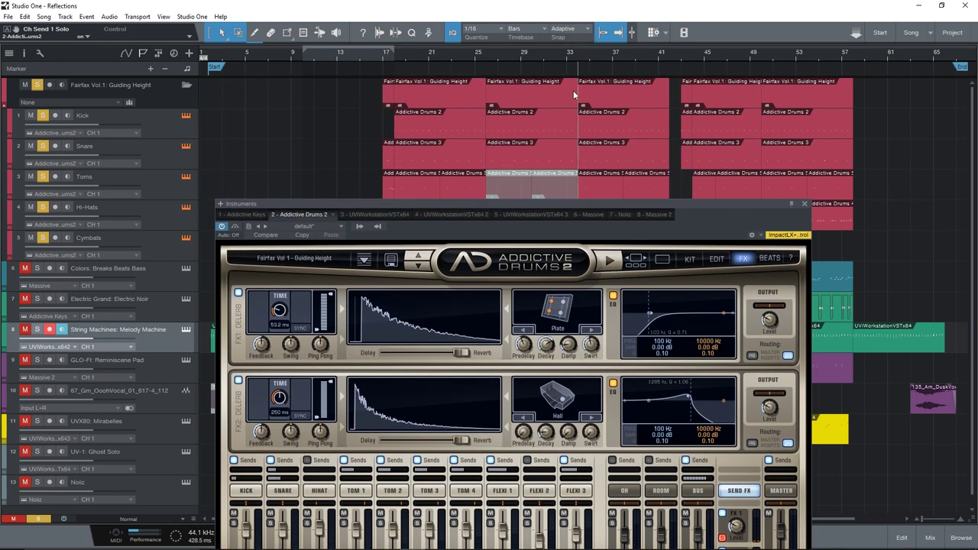
left_click_drag(536, 198, 598, 94)
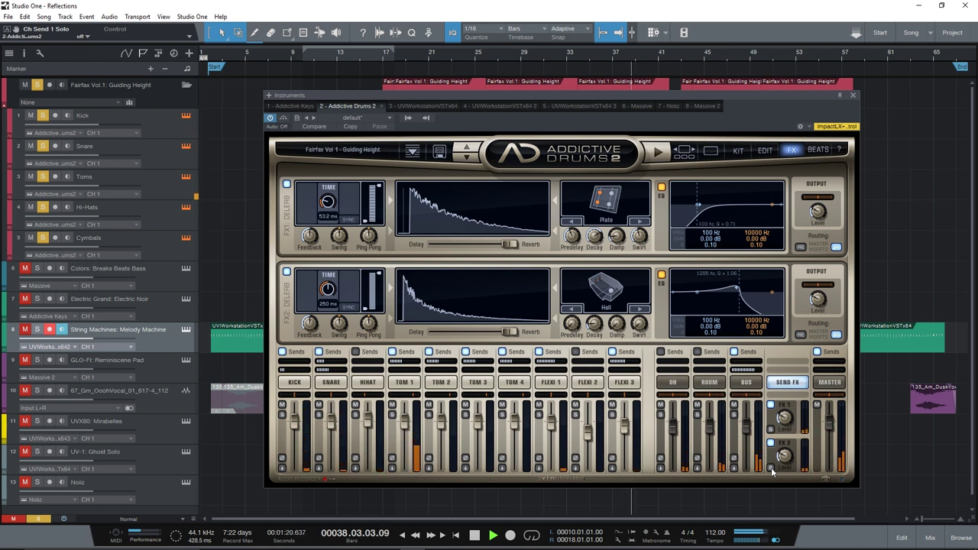
left_click(770, 405)
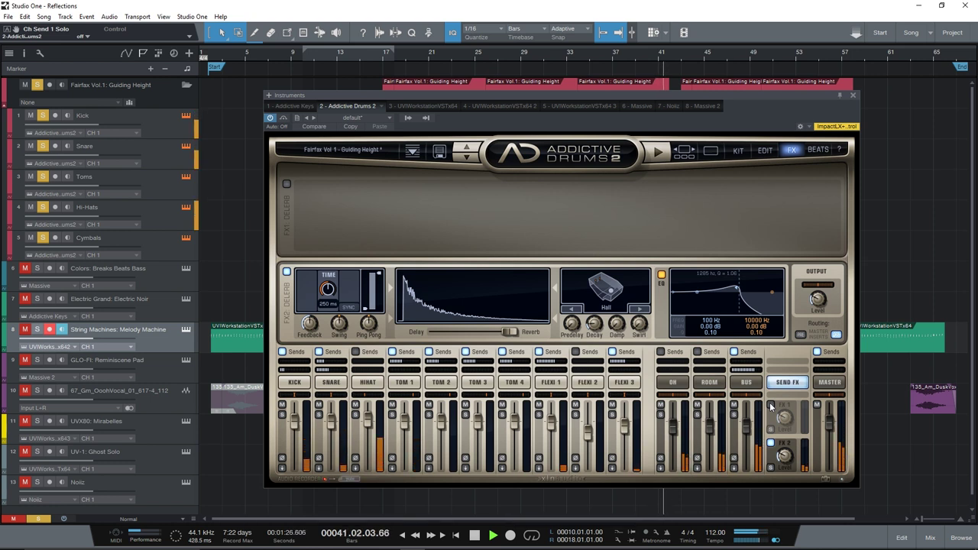
left_click(770, 404)
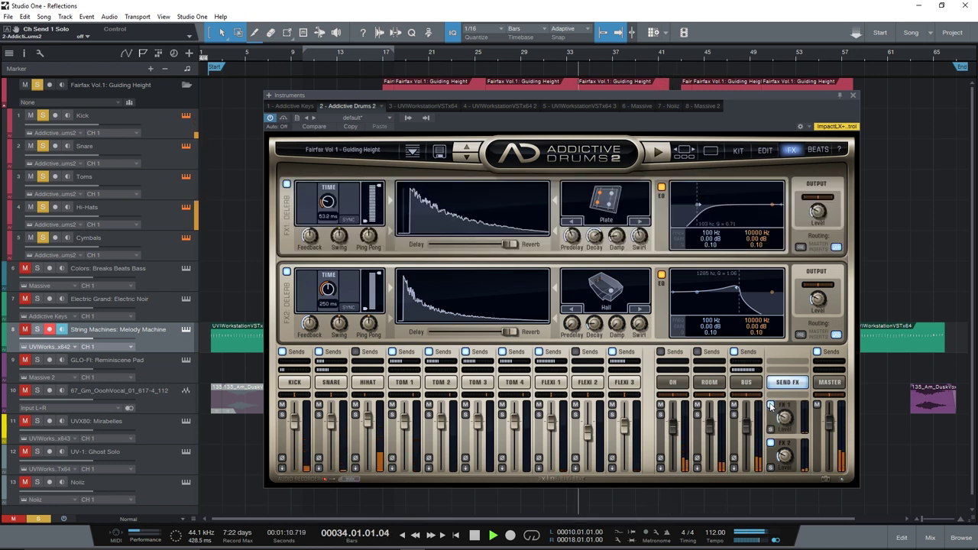
Step: Play short passages from bar 34 with the FX 2 Hall reverb send soloed, stop, and clear its solo
key("space")
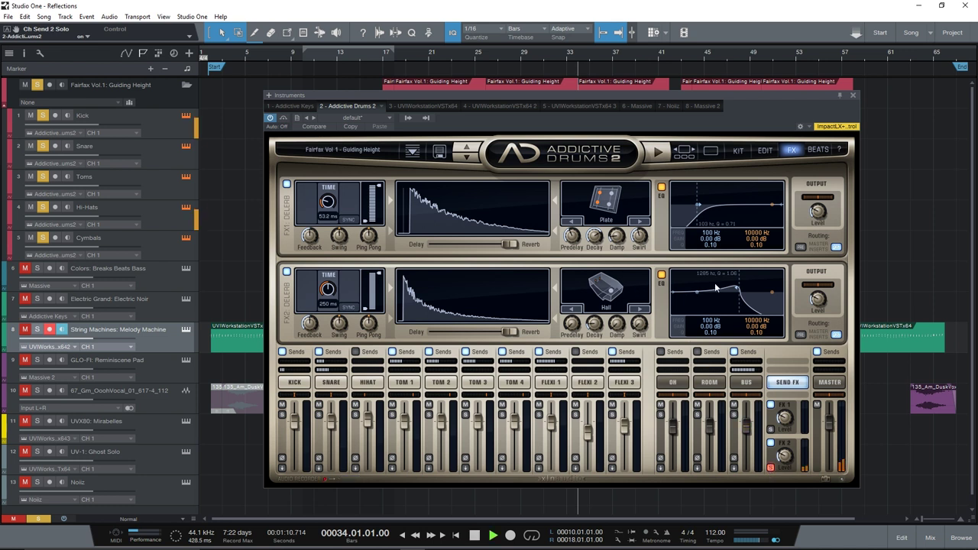
key("space")
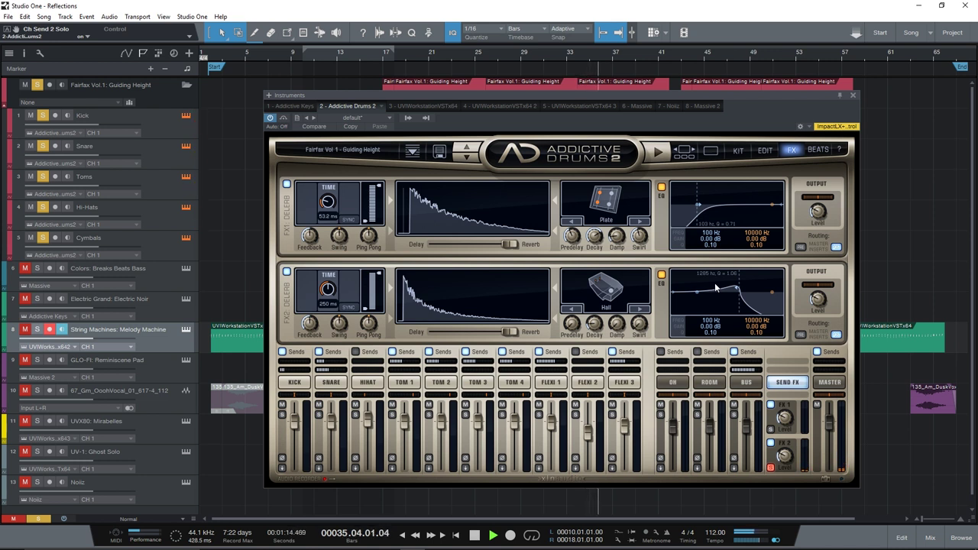
key("space")
key("space")
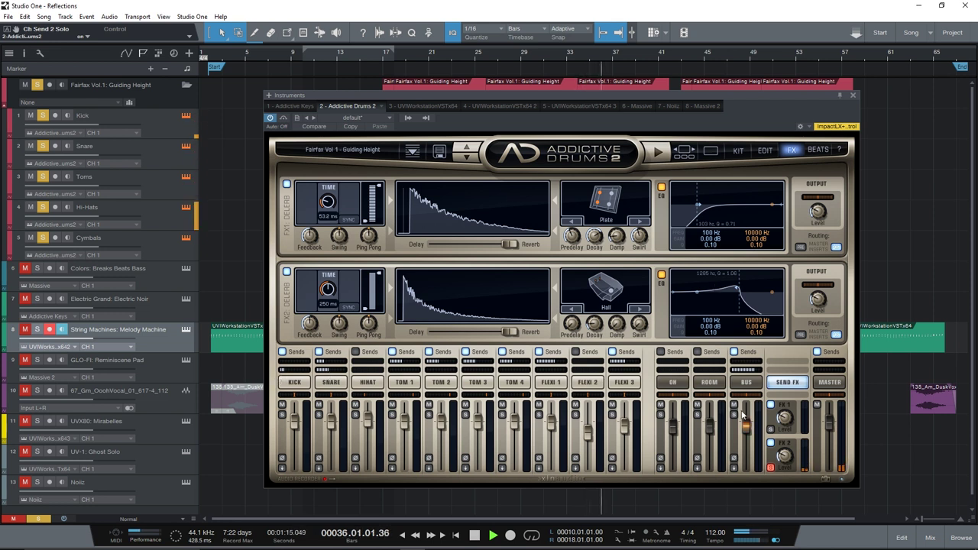
key("space")
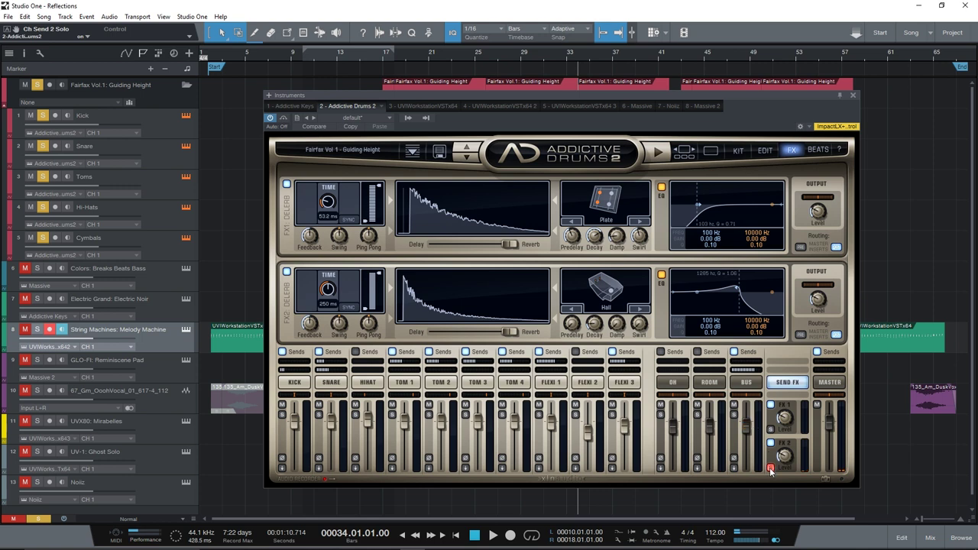
left_click(770, 468)
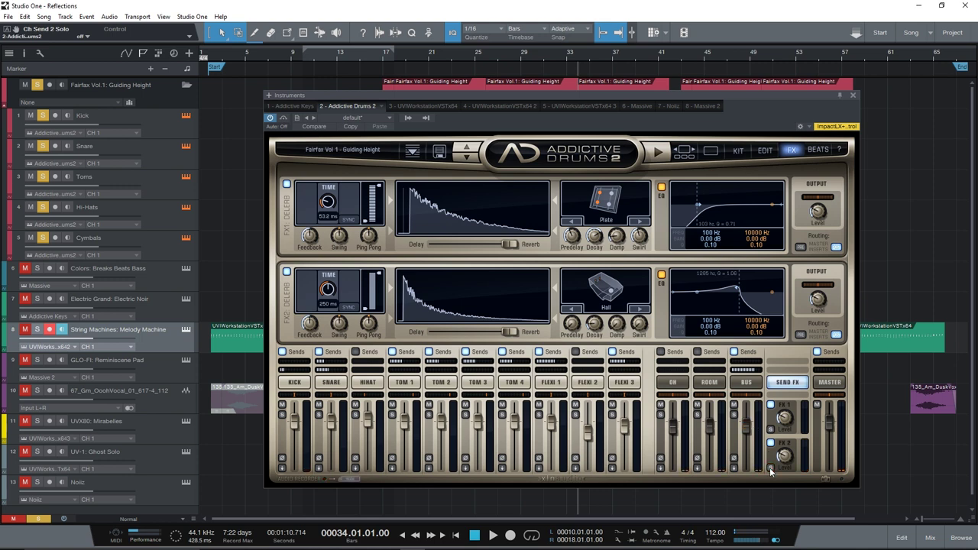
Step: Place the playhead at bar 17, reopen the Kick track's instrument briefly, and close the Addictive Drums 2 window
left_click(852, 95)
left_click(382, 54)
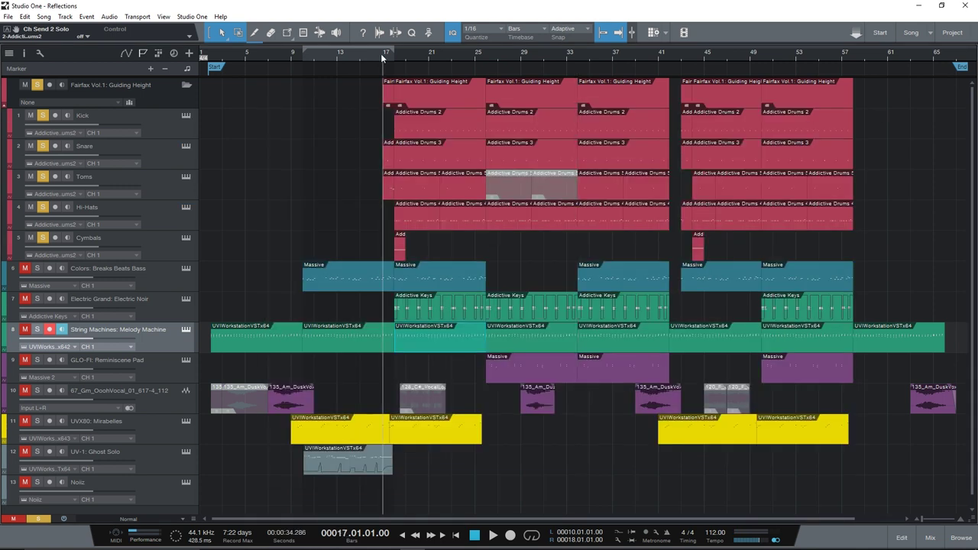
left_click(186, 116)
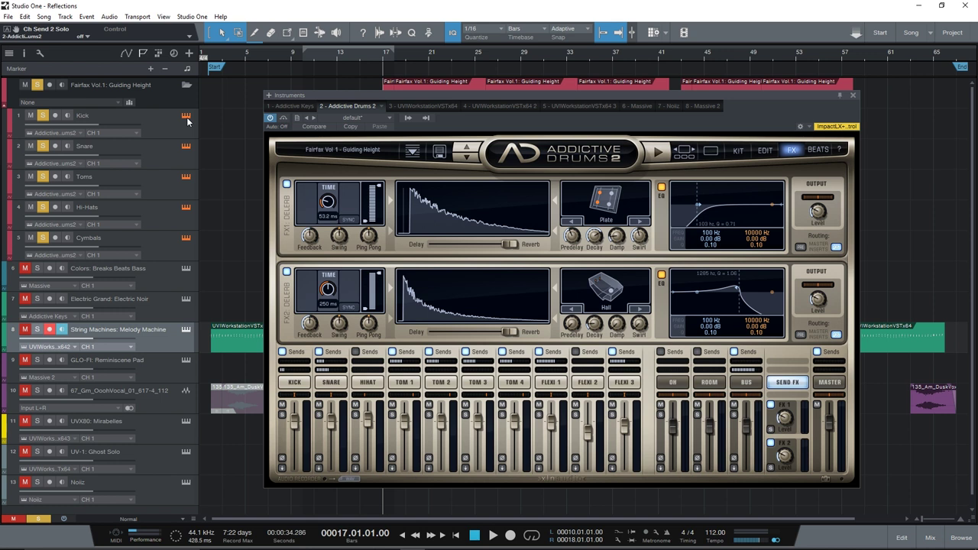
left_click(853, 95)
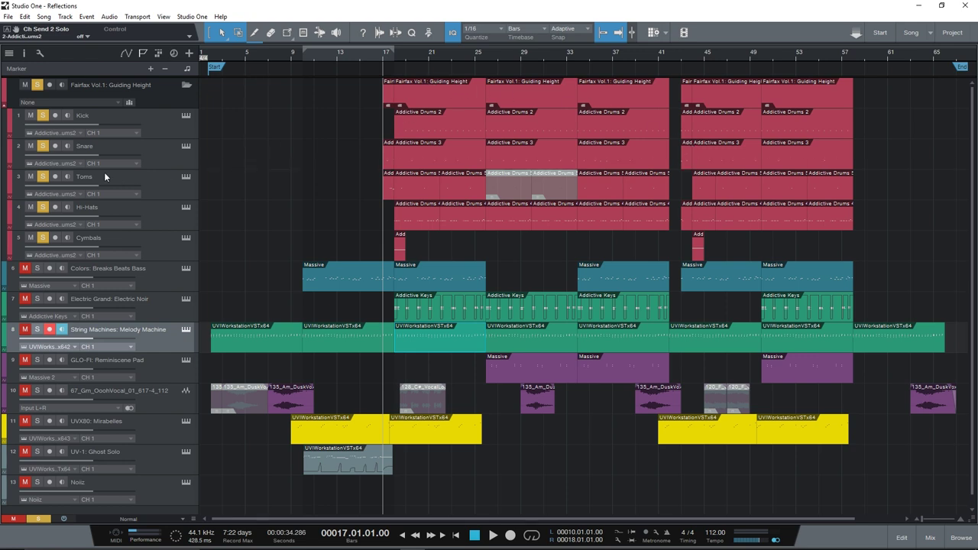
Step: Clear the drum folder's solo, play the full mix from bar 26, and stop
left_click(36, 85)
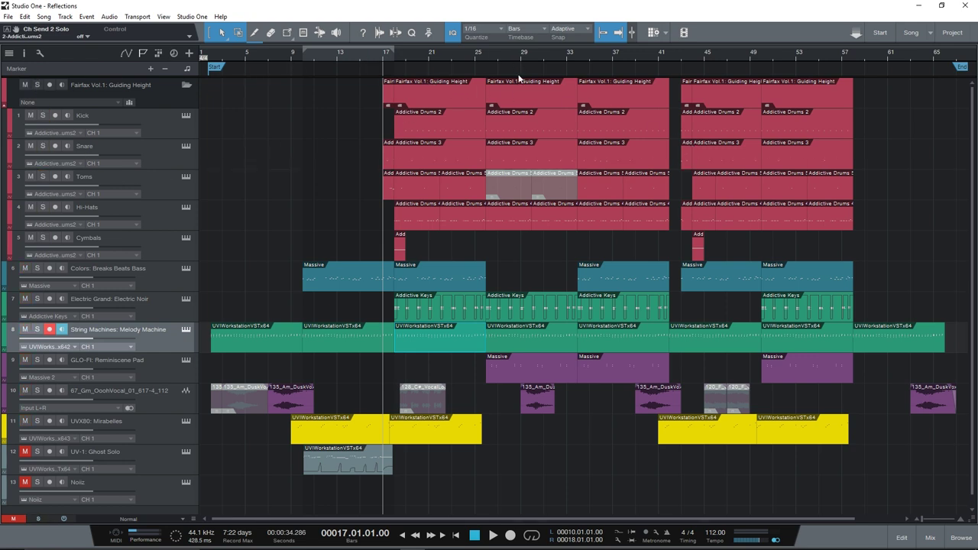
left_click(488, 53)
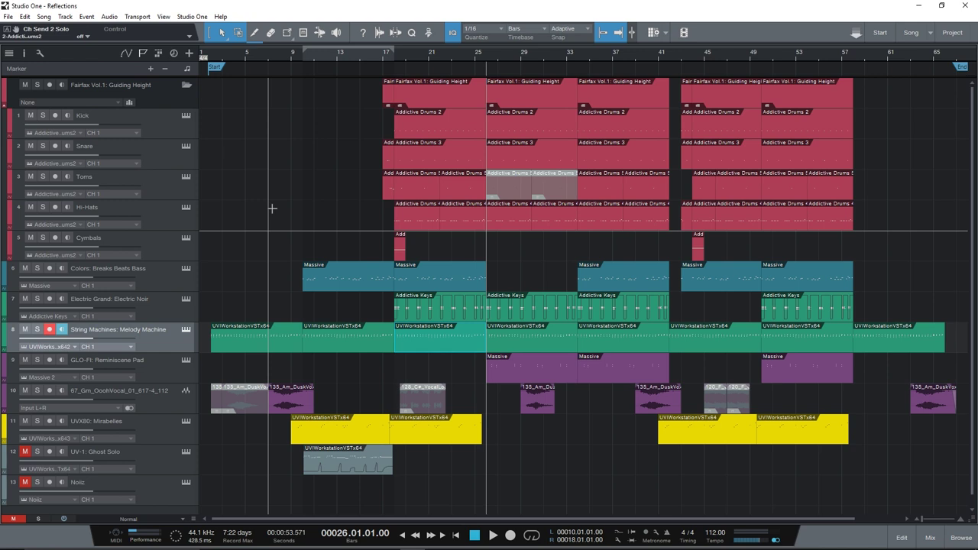
key("space")
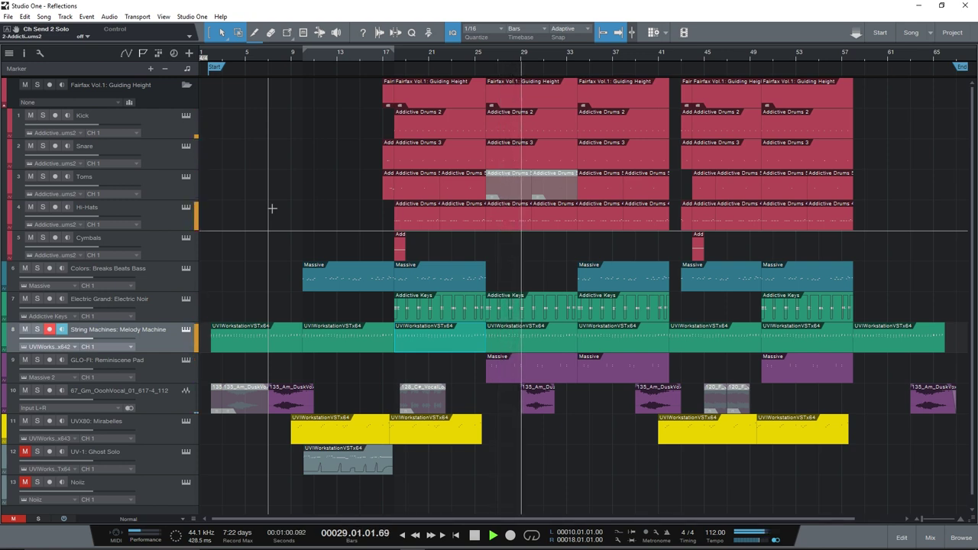
key("space")
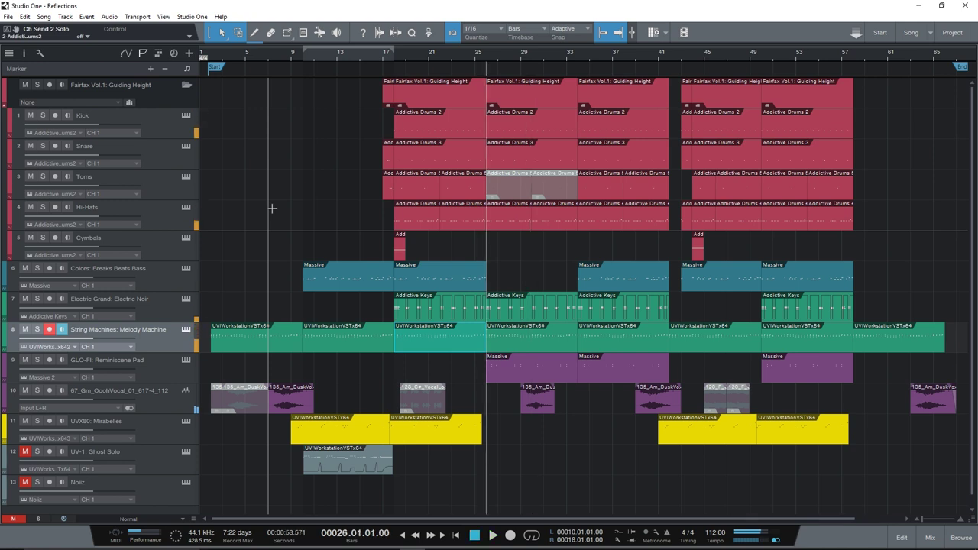
Step: Play the full mix again from bar 28 and stop
left_click(511, 52)
key("space")
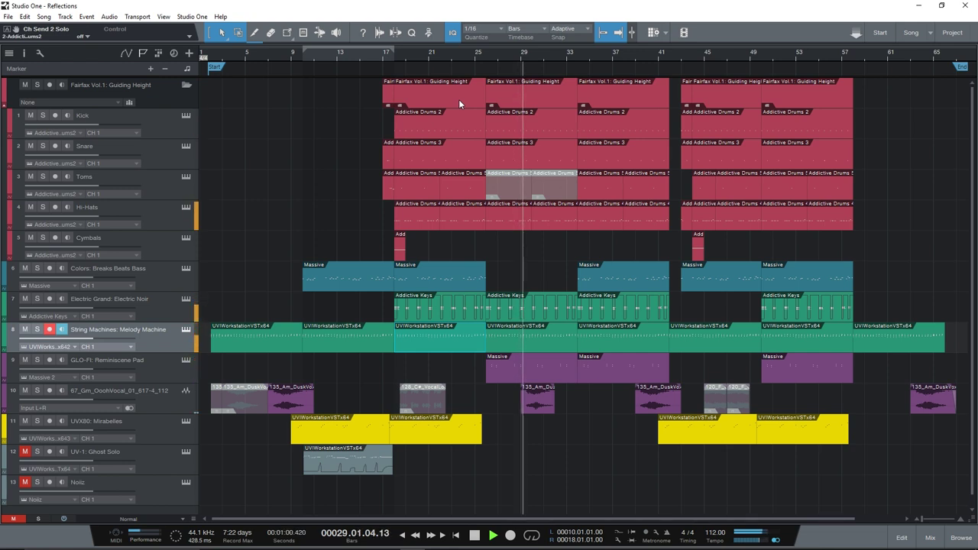
key("space")
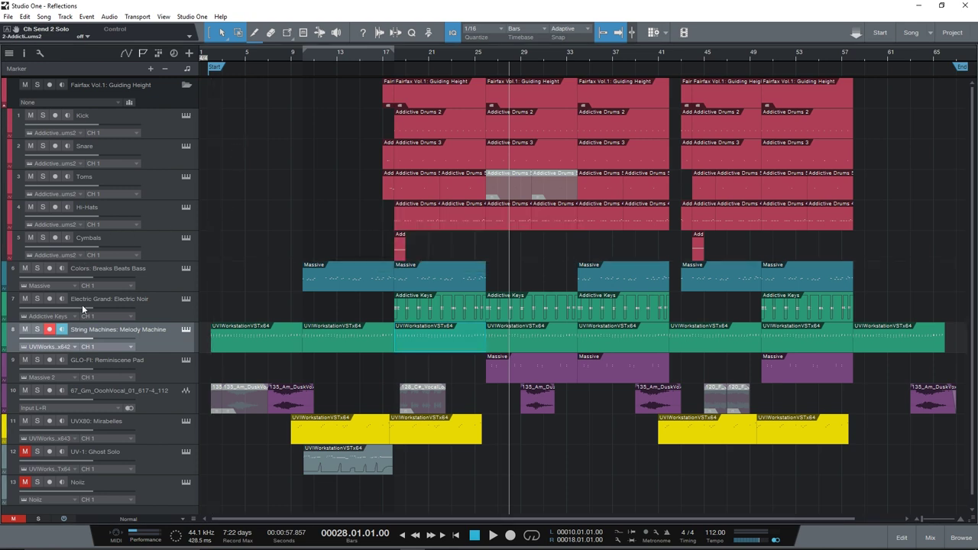
Step: Solo the String Machines track and show its instrument beside the Electric Grand's Addictive Keys window for comparison
left_click(171, 307)
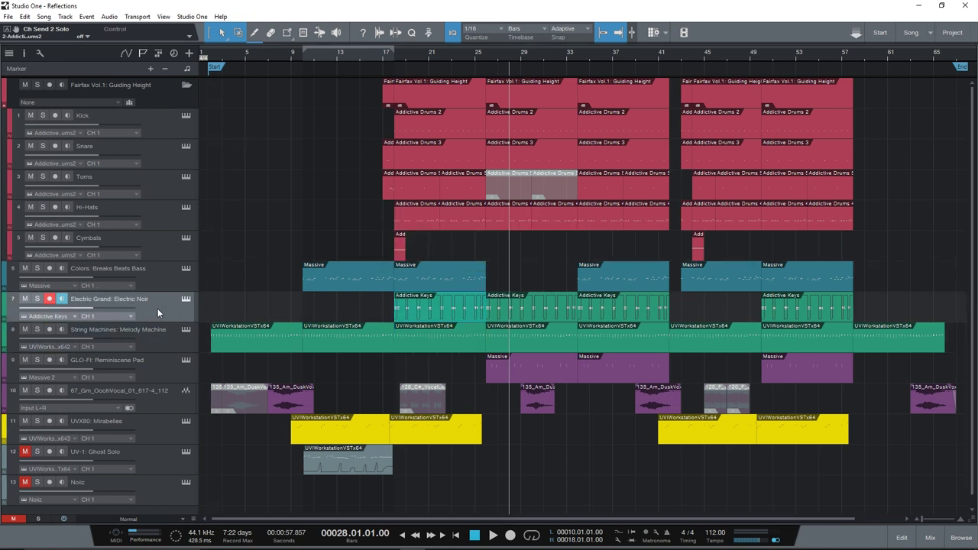
left_click(185, 300)
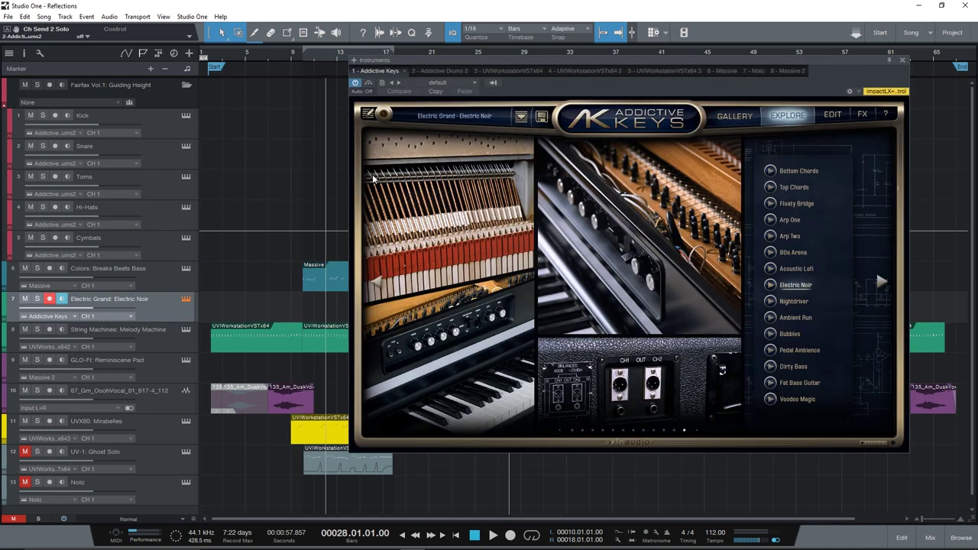
left_click_drag(886, 61, 960, 60)
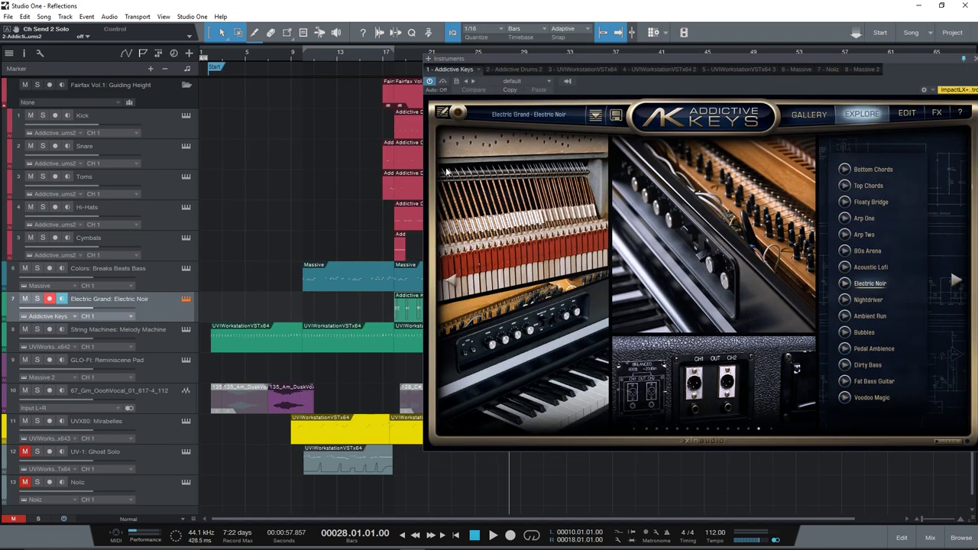
left_click(39, 330)
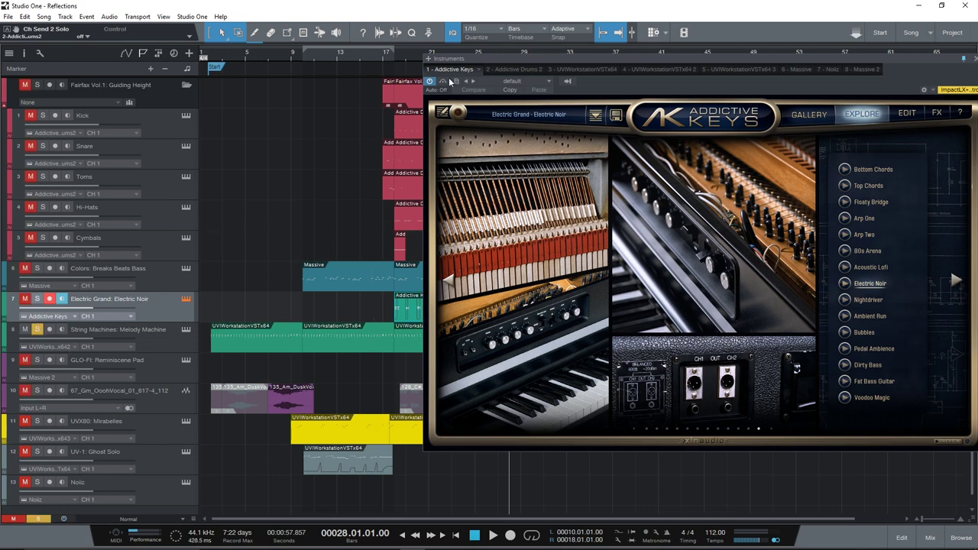
left_click(185, 329)
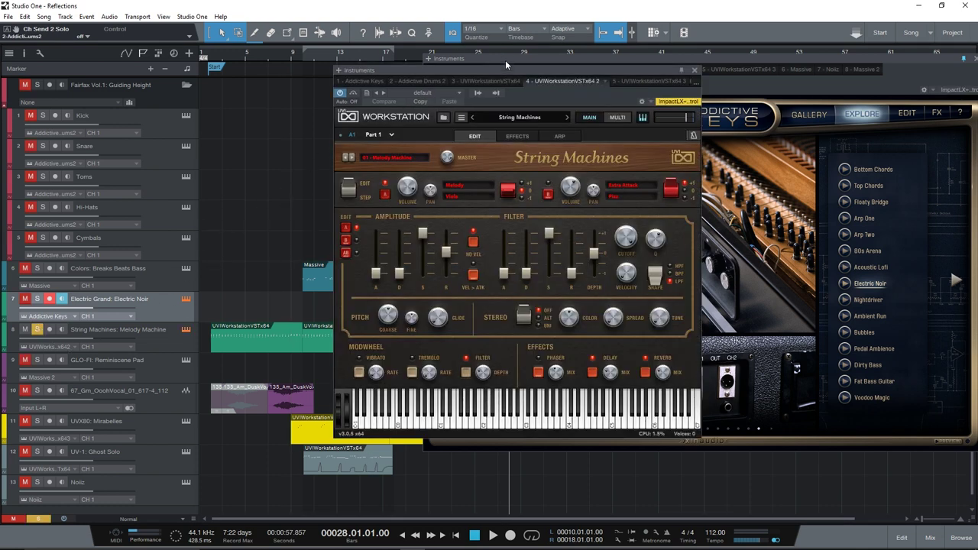
left_click_drag(501, 83, 187, 82)
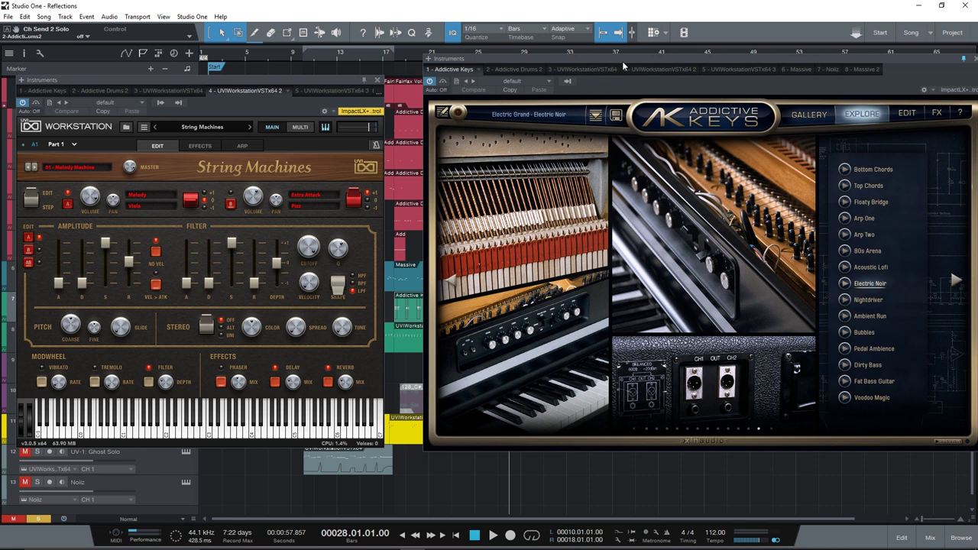
left_click_drag(668, 56, 622, 57)
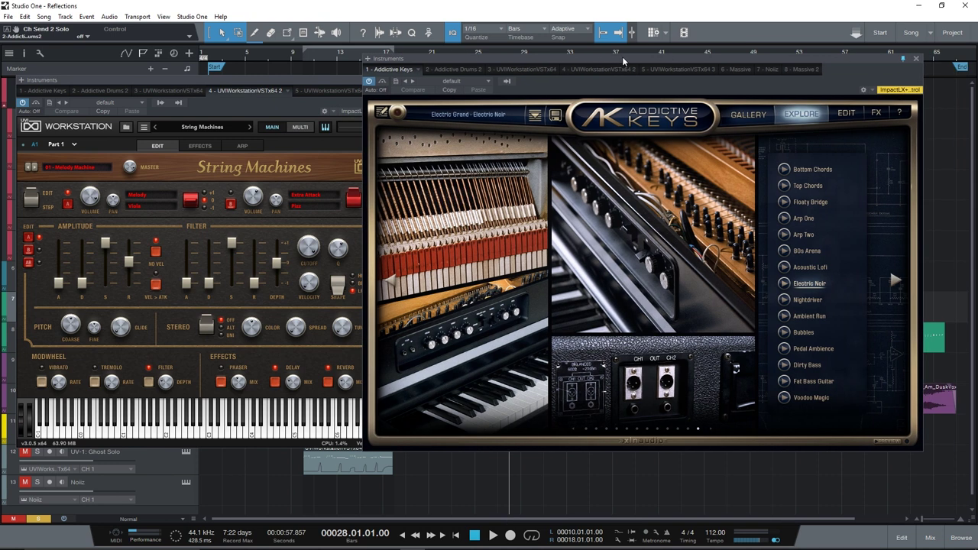
Step: View the Electric Grand description in the Addictive Keys gallery, return to the Explore page, and close both instrument windows
left_click(749, 115)
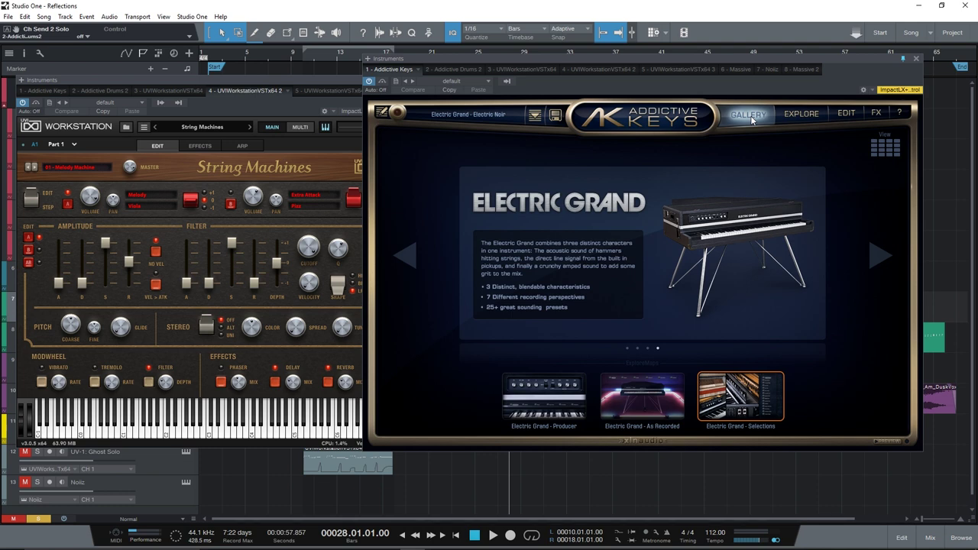
left_click(801, 114)
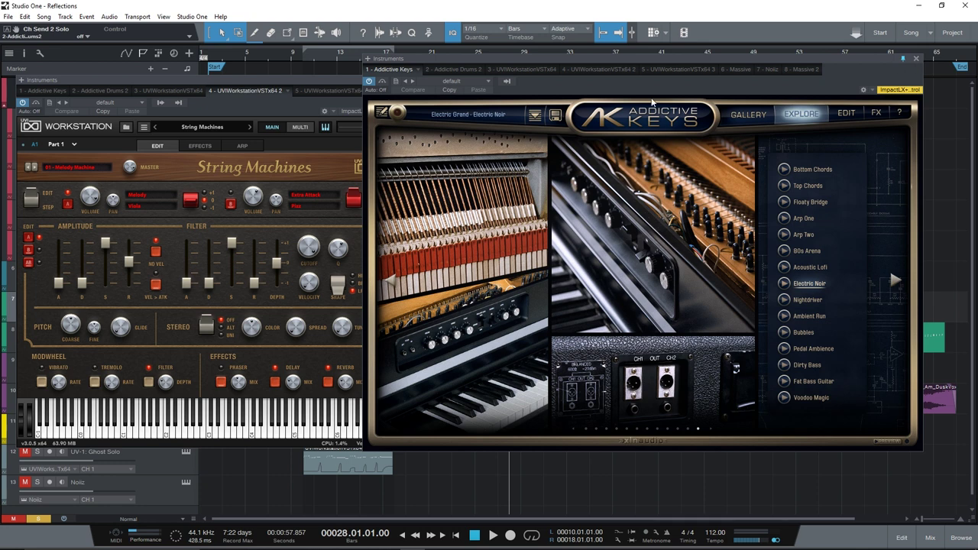
left_click_drag(296, 92, 263, 95)
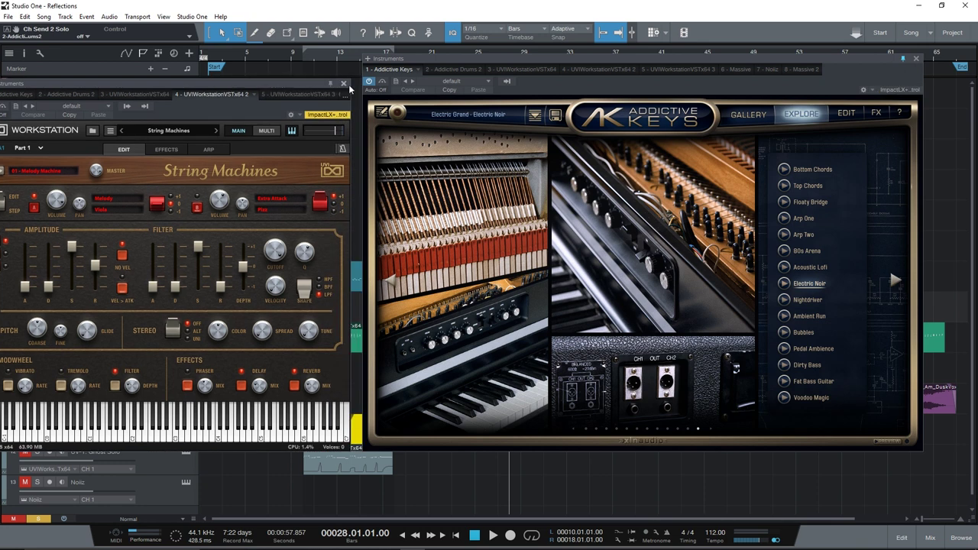
left_click(343, 82)
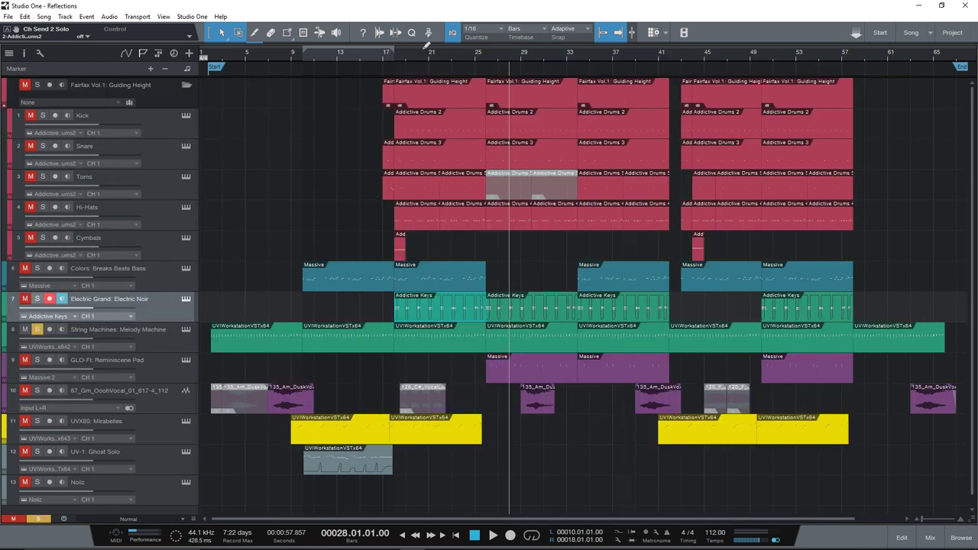
Step: Solo the Electric Grand track instead of the strings and start playback from bar 18
left_click(389, 57)
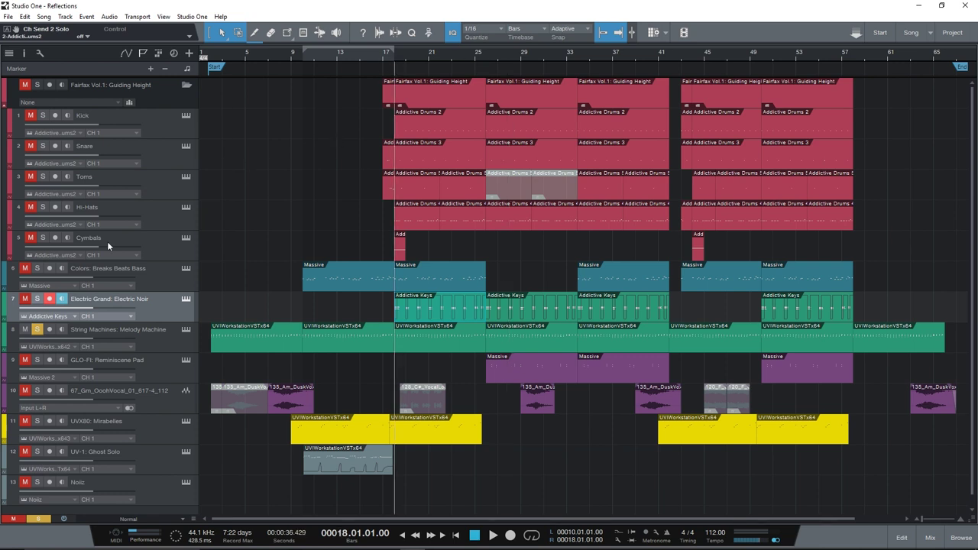
left_click(37, 300)
left_click(36, 331)
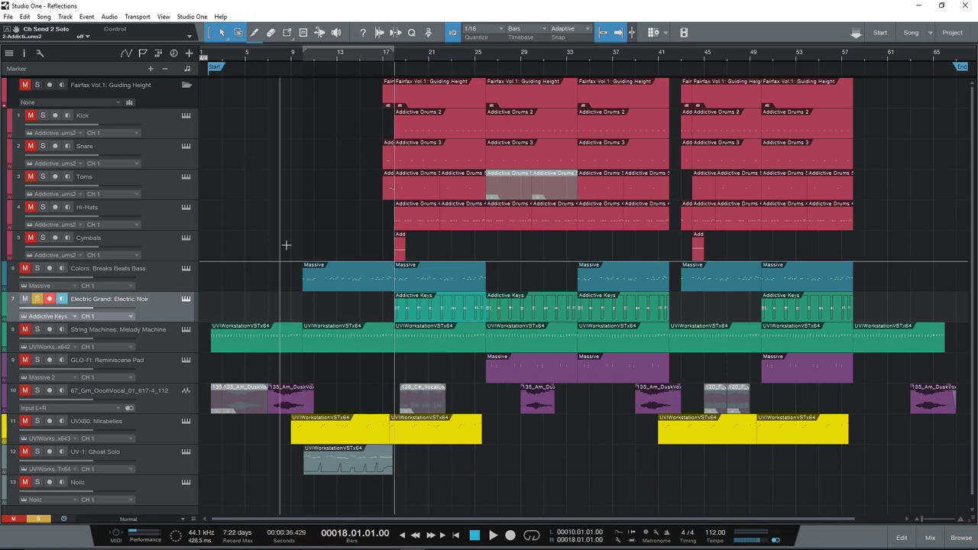
key("space")
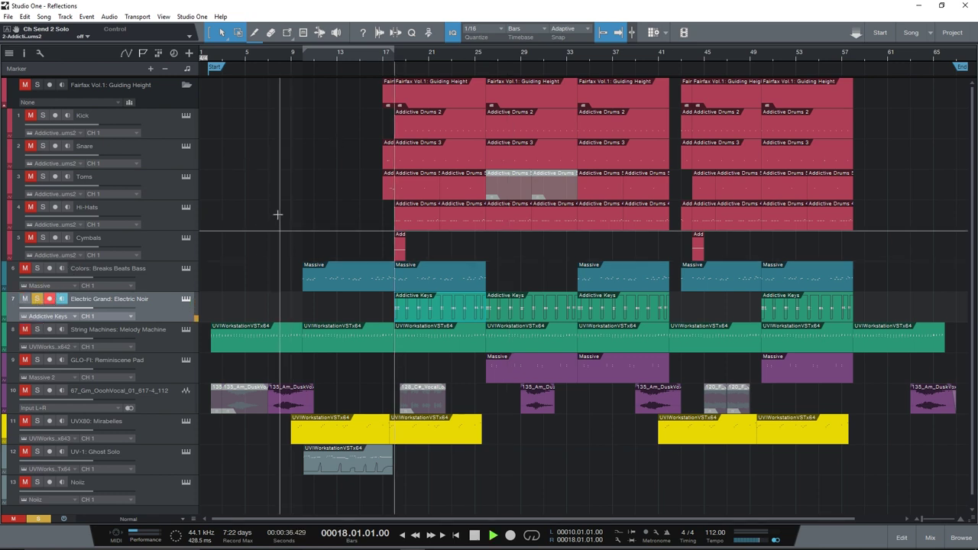
Step: Open the Electric Grand's Addictive Keys instrument during playback and examine its edit settings and master effects
left_click(186, 299)
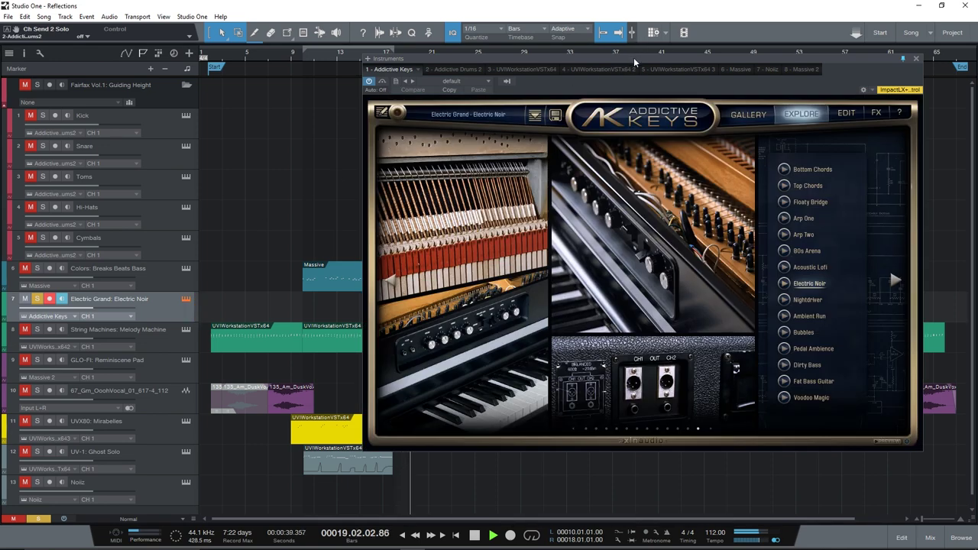
left_click_drag(636, 61, 530, 65)
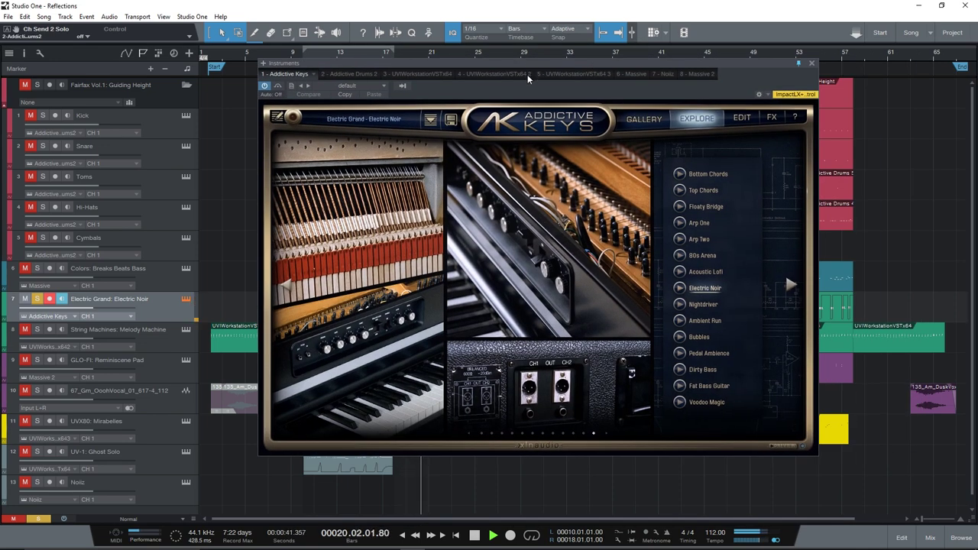
left_click(742, 117)
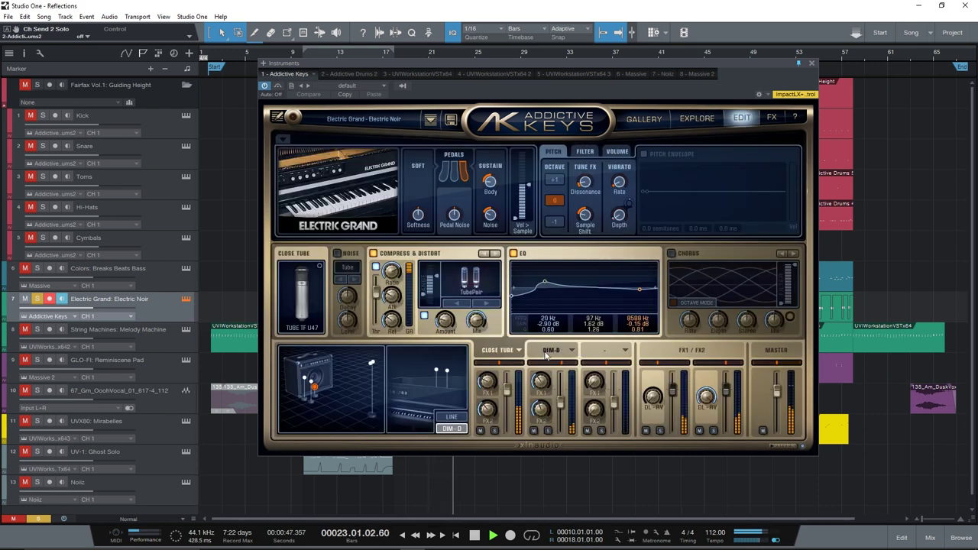
left_click(762, 350)
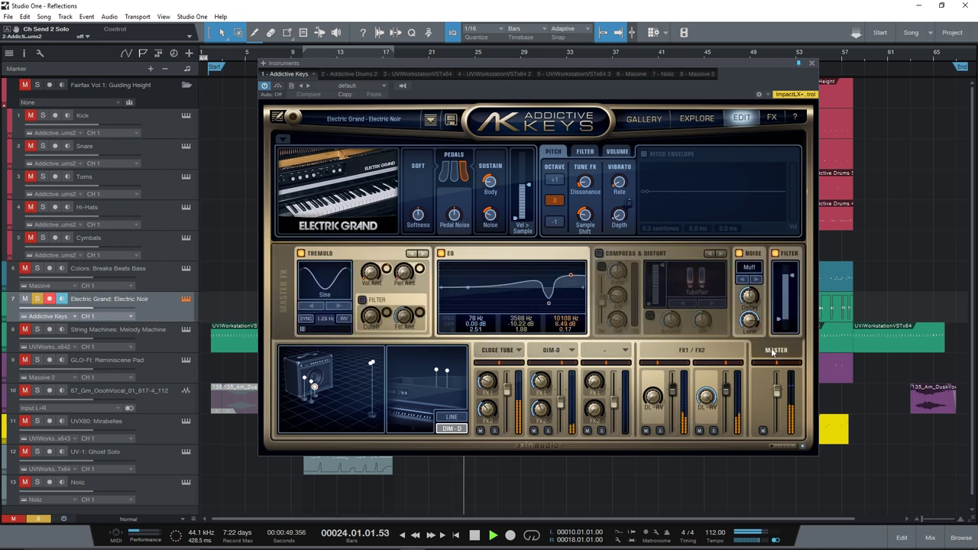
Step: Compare the Electric Grand with the master Noise effect off and on, close the instrument, and stop playback
left_click(739, 254)
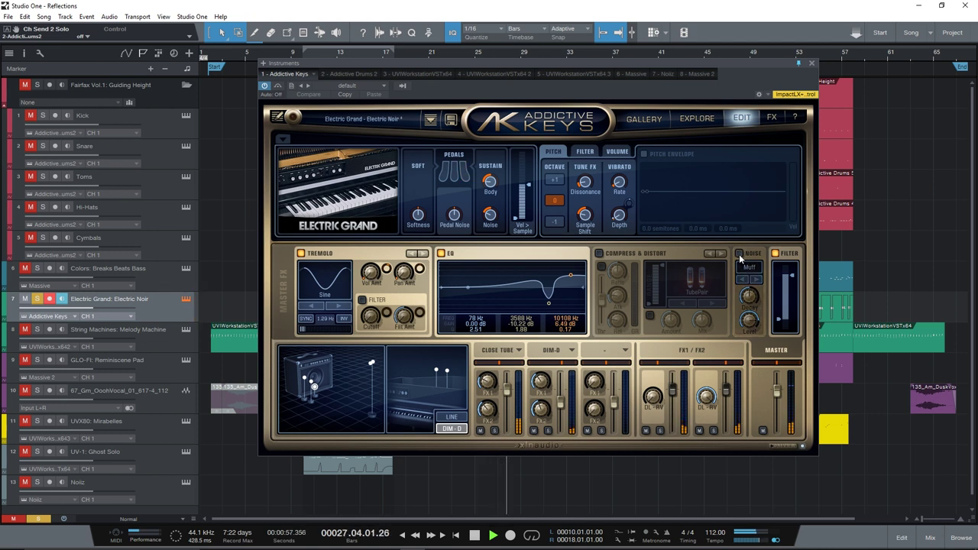
left_click(738, 254)
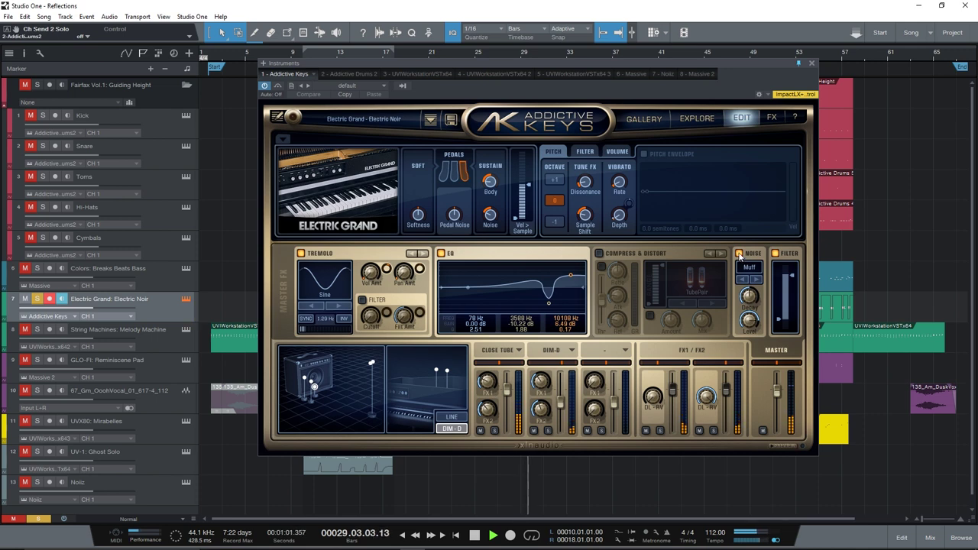
left_click(813, 63)
key("space")
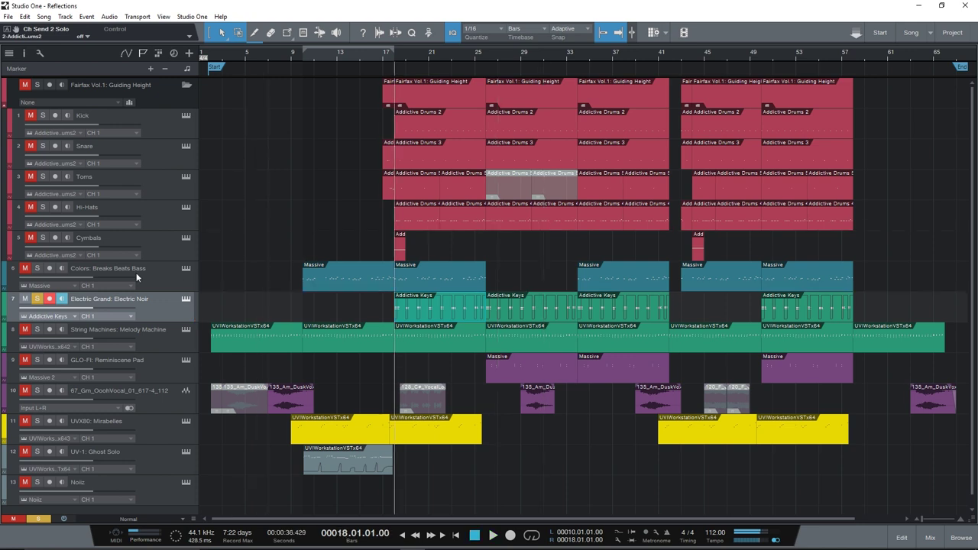
Step: Solo the String Machines alongside the Electric Grand, play both from bar 18, stop, and clear both solos
left_click(36, 331)
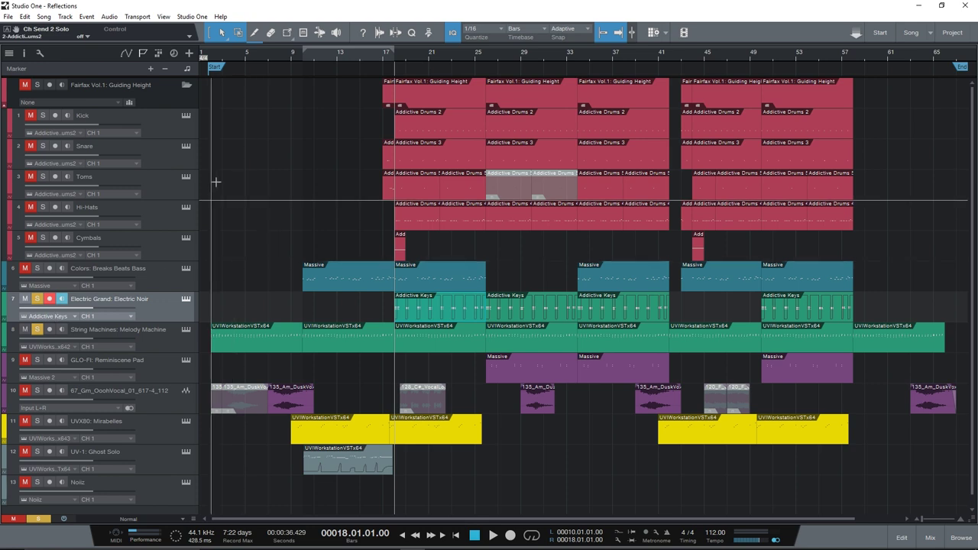
key("space")
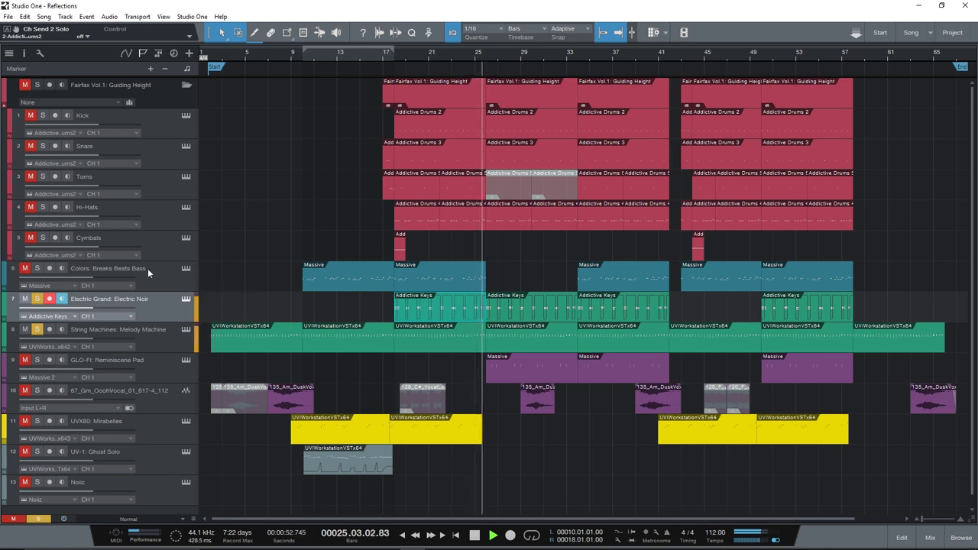
key("space")
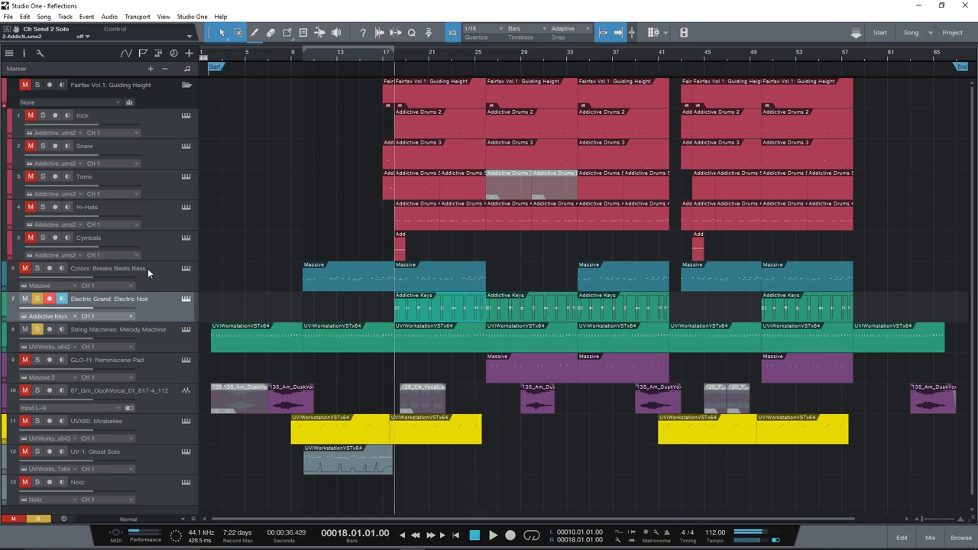
left_click(37, 298)
left_click(37, 329)
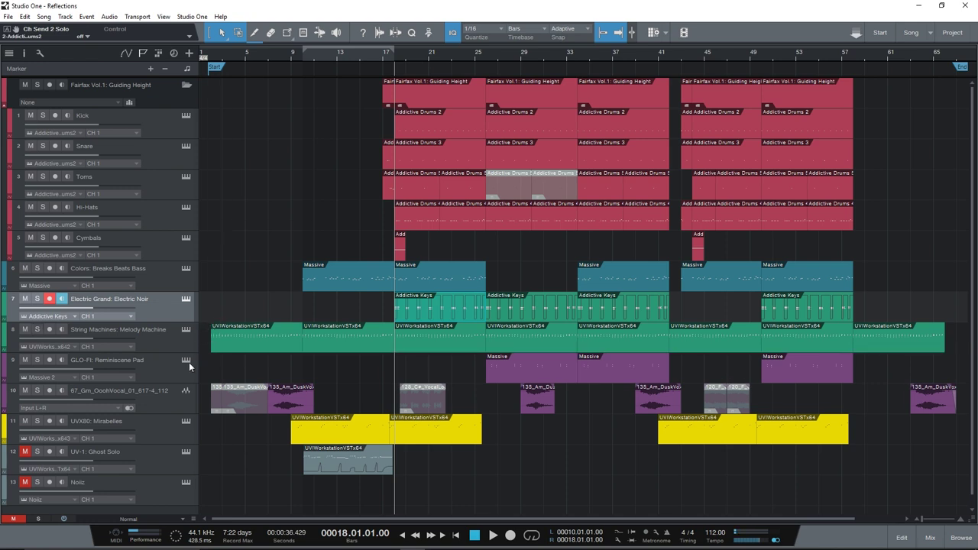
Step: Select the GLO-FI pad and OoohVocal tracks, place the playhead at bar 26, and open the pad's Massive instrument
left_click(171, 374)
left_click(171, 409, "shift")
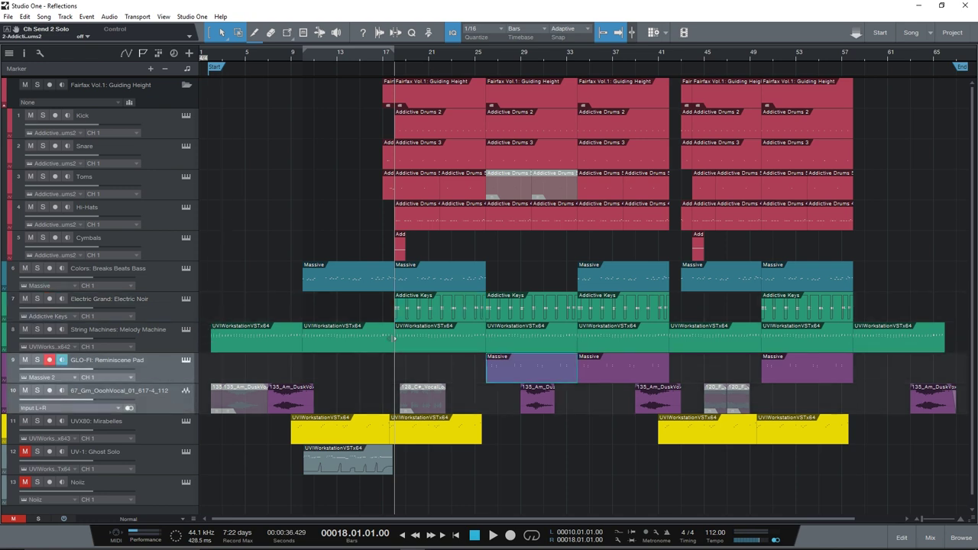
left_click(486, 54)
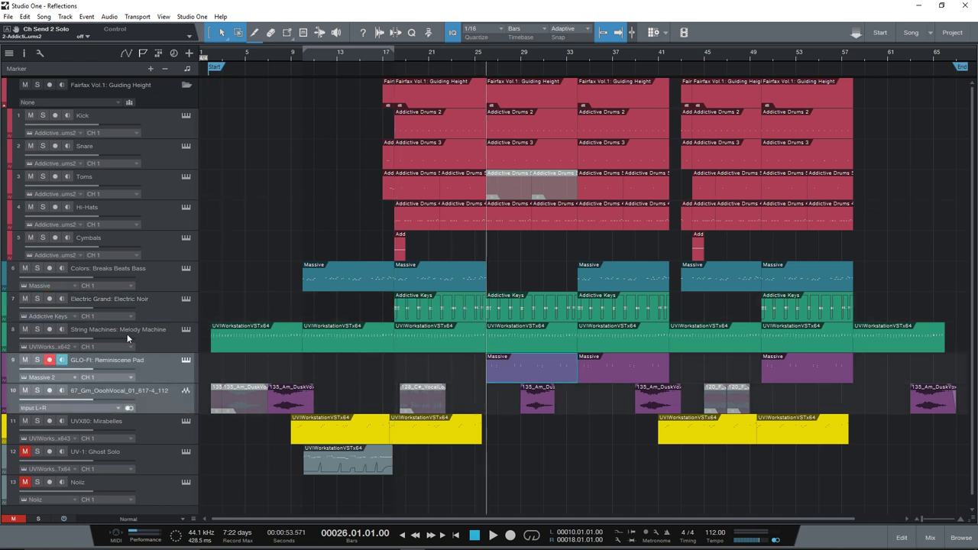
left_click(185, 360)
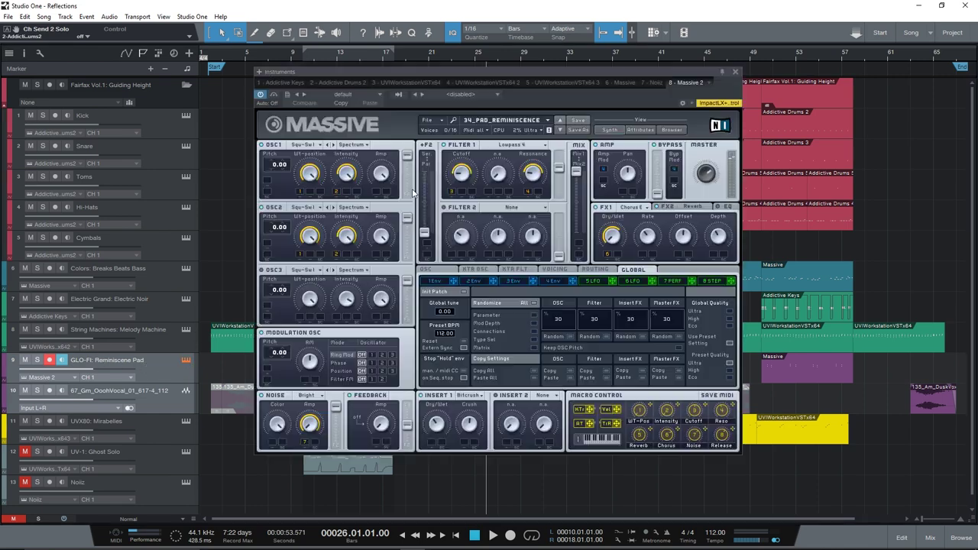
left_click_drag(532, 77, 518, 47)
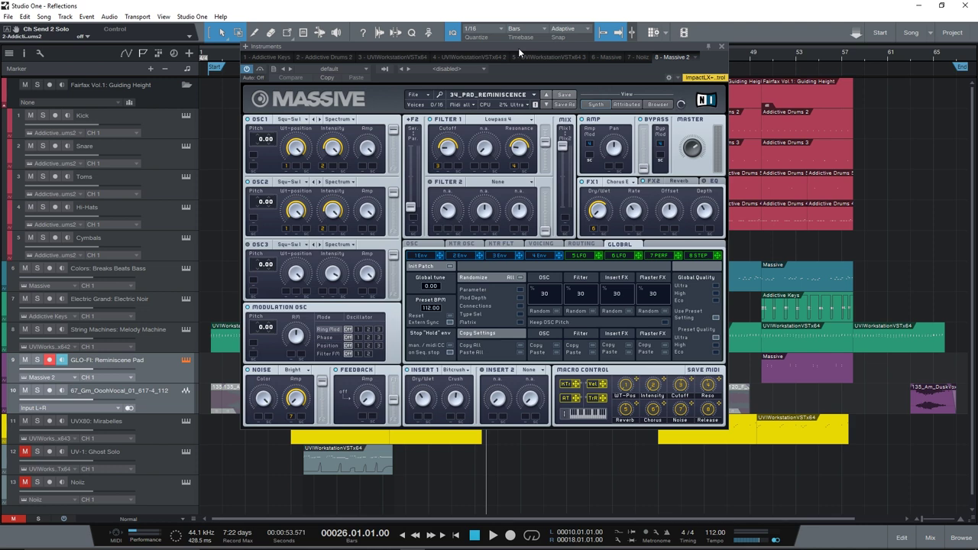
Step: Close the pad's Massive instrument and examine the GLO-FI pad's notes in the note editor before returning to the arrangement
left_click(722, 46)
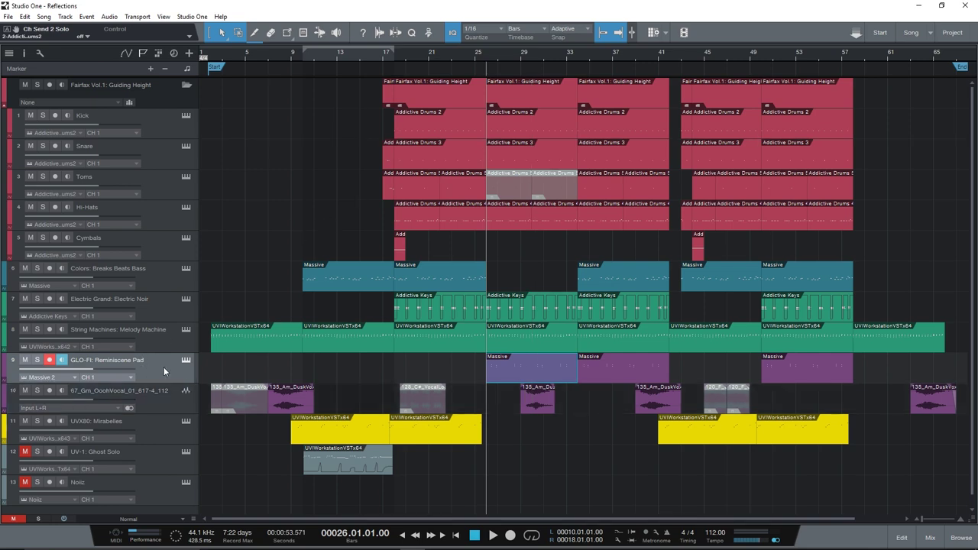
key("F2")
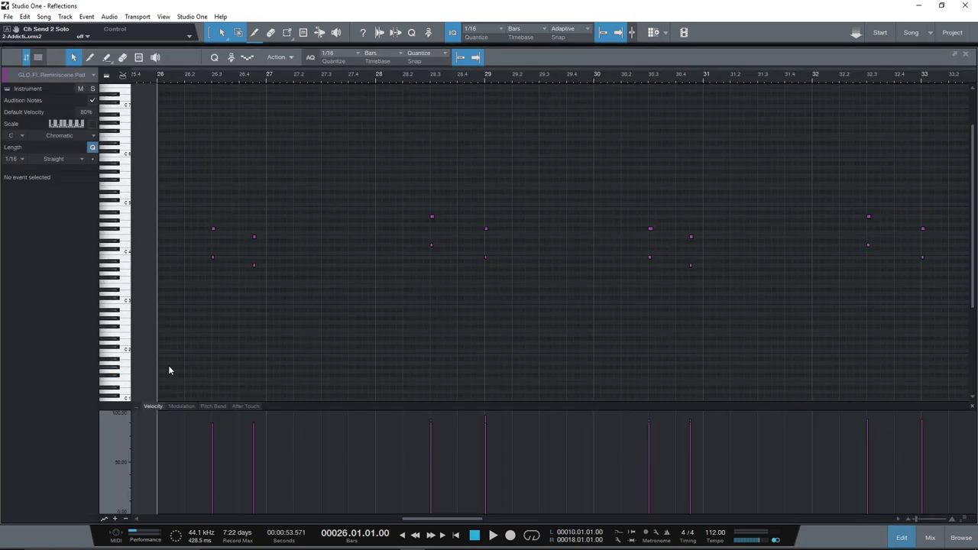
key("F2")
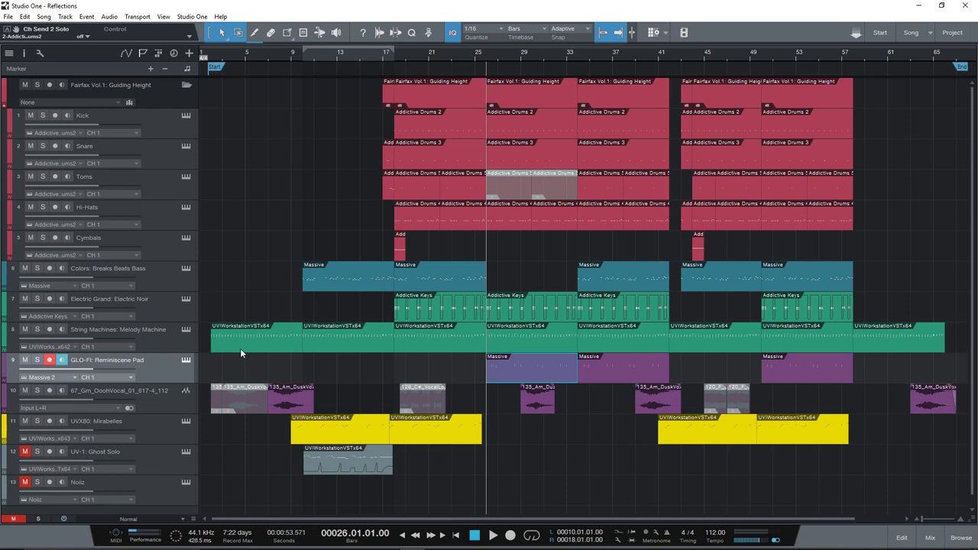
Step: Play the soloed GLO-FI pad from bar 26 while viewing its notes, stop playback, and clear its solo
key("space")
key("F2")
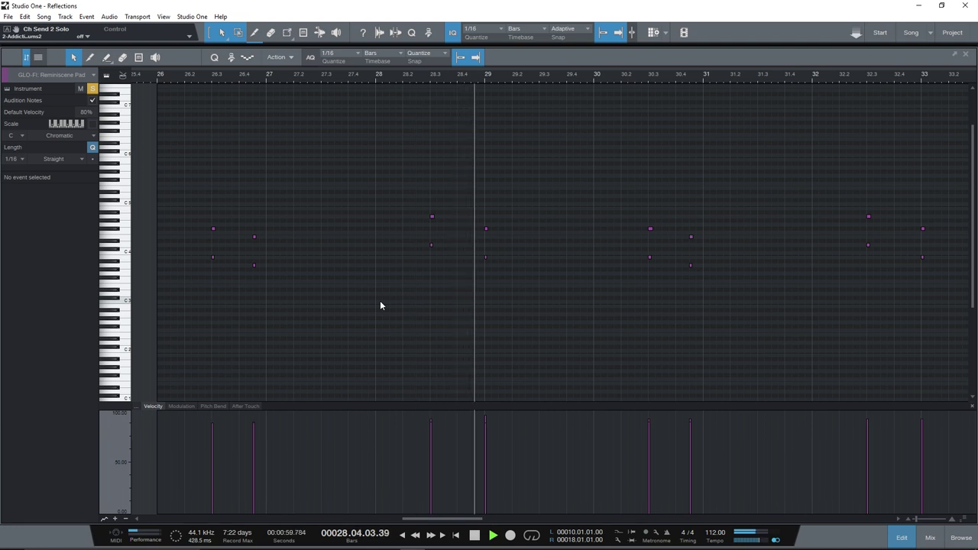
key("space")
key("F2")
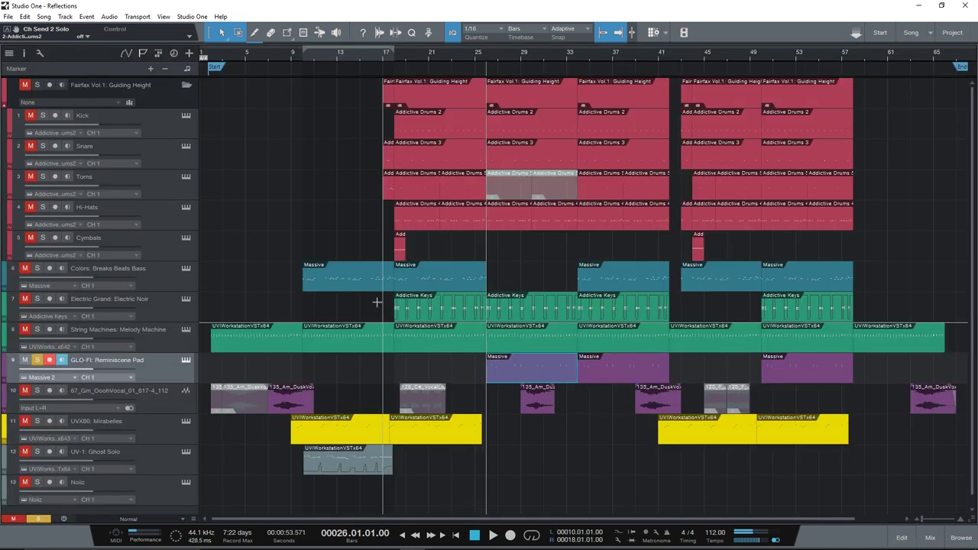
left_click(37, 360)
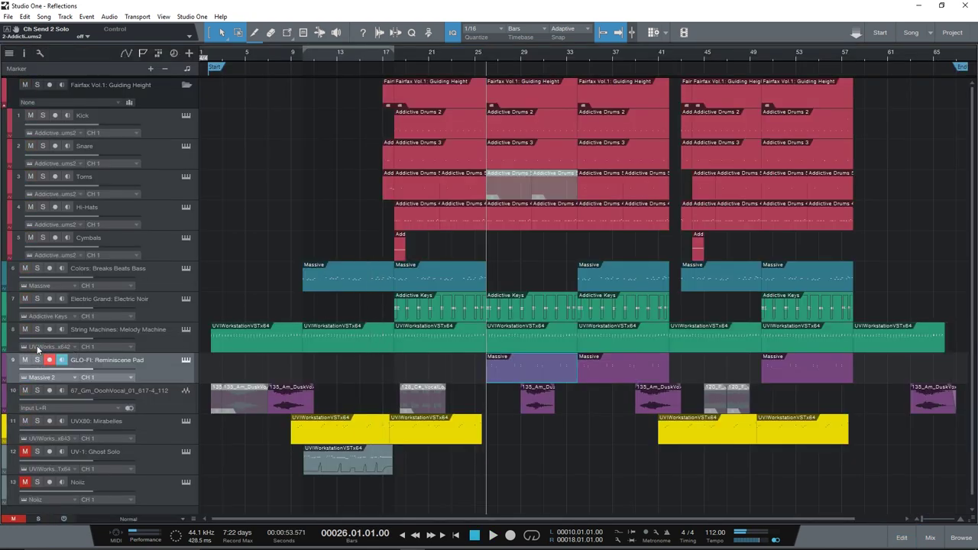
Step: Solo the Electric Grand, String Machines and GLO-FI pad, play them from bar 26, stop, and clear the Electric Grand's solo
left_click_drag(36, 299, 41, 362)
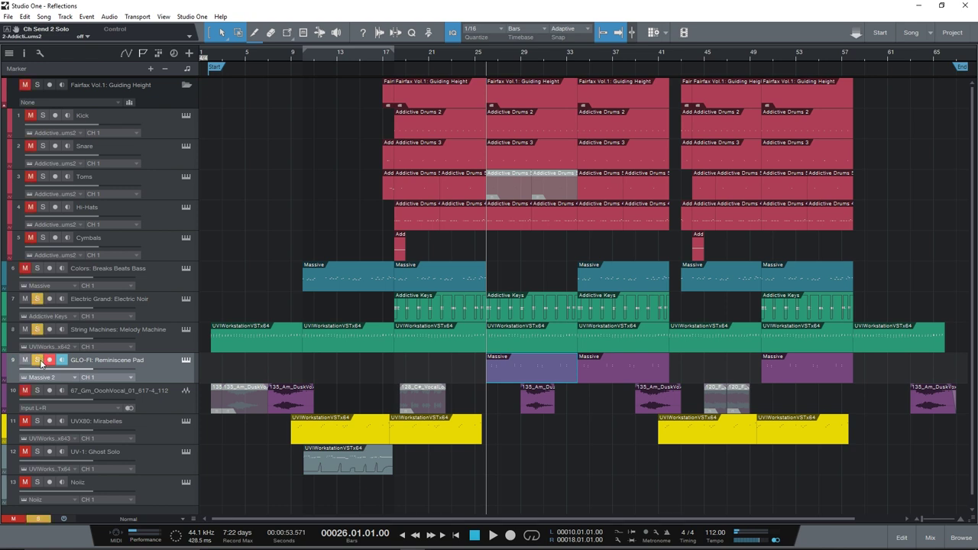
key("space")
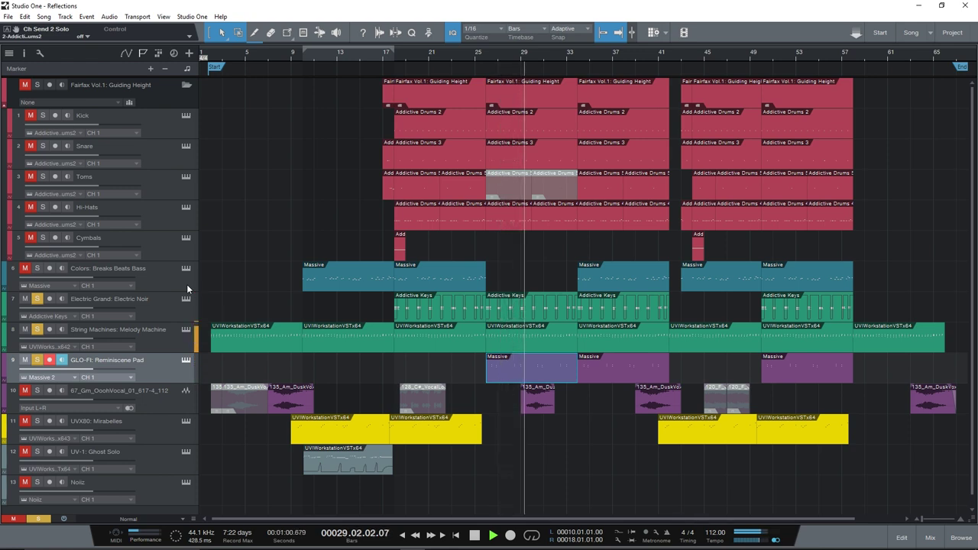
key("space")
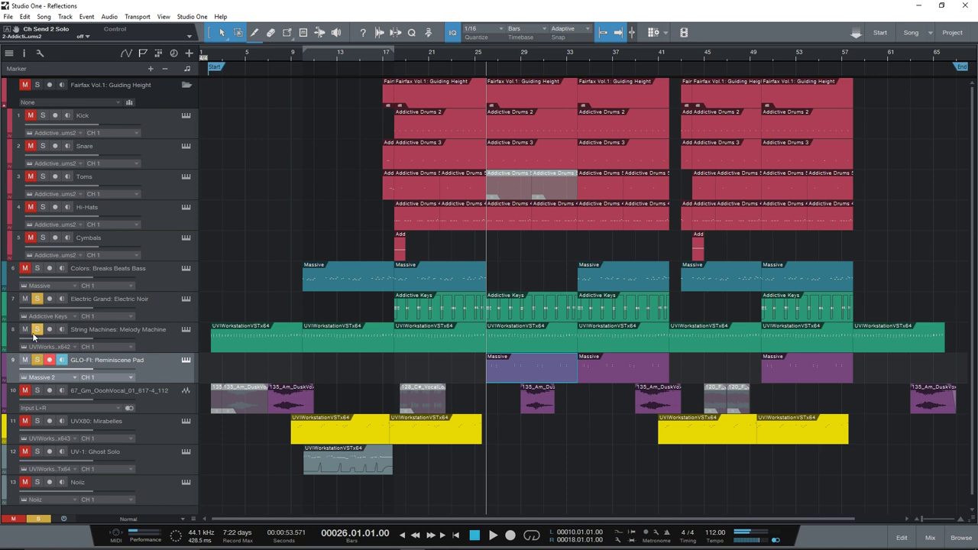
left_click(37, 299)
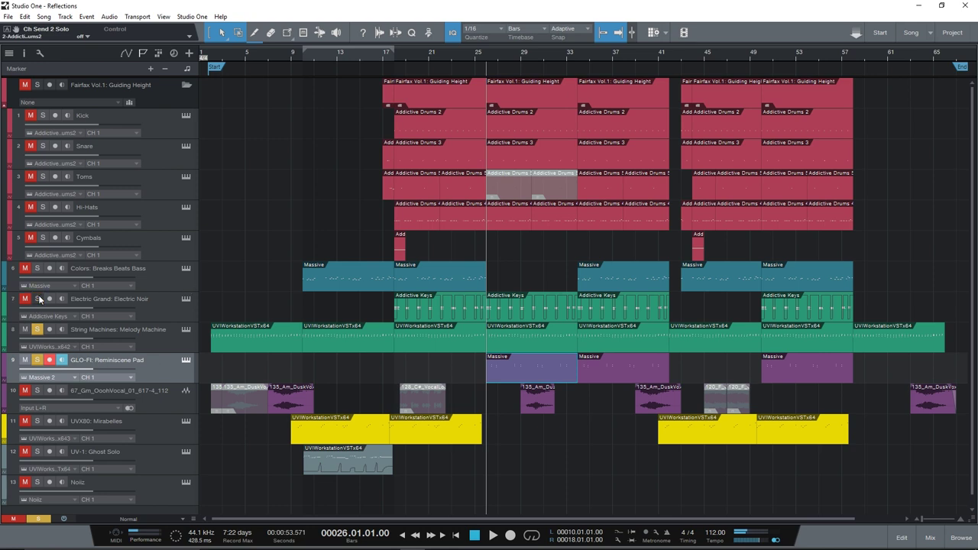
Step: Open the pad's Massive instrument beside the arrangement, play the pad, examine the FX2 Reverb settings, and close the instrument
left_click(186, 360)
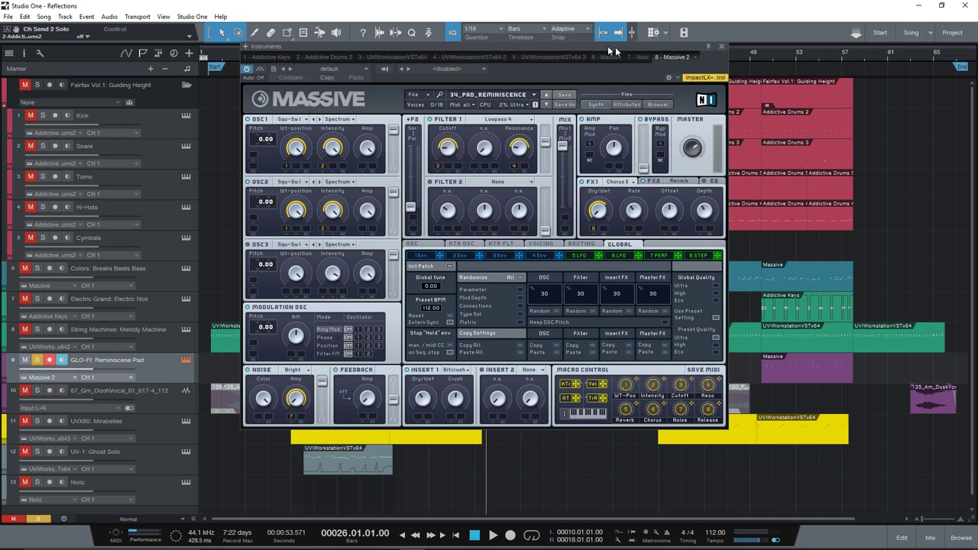
left_click_drag(615, 47, 368, 38)
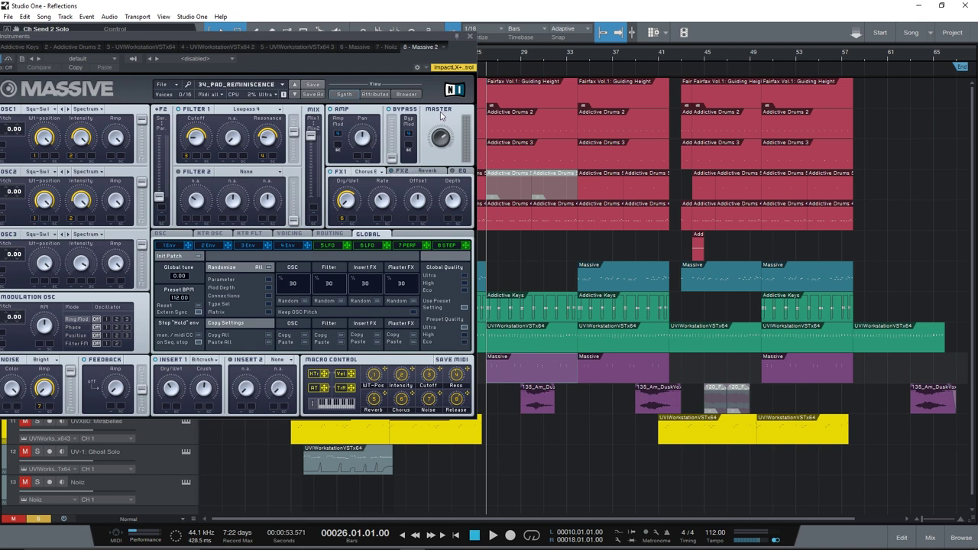
key("space")
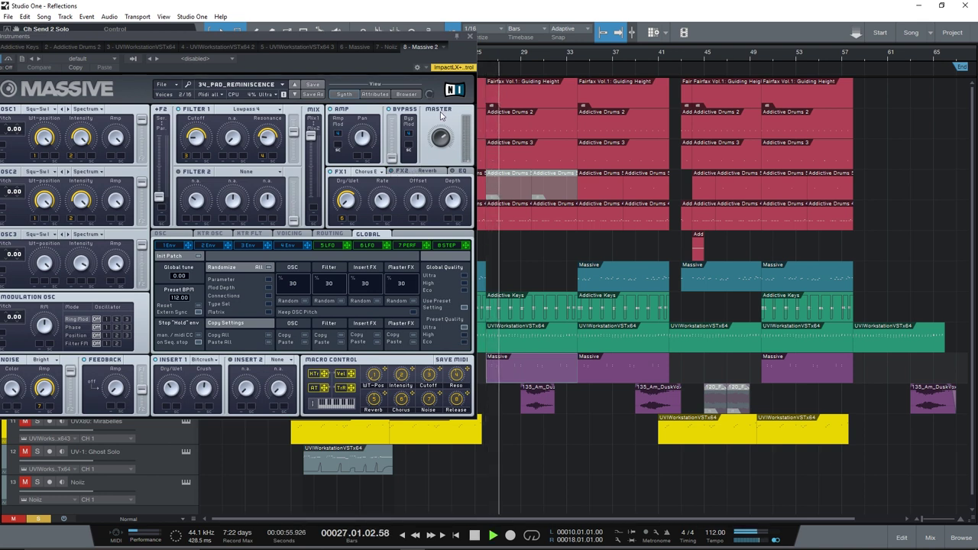
key("space")
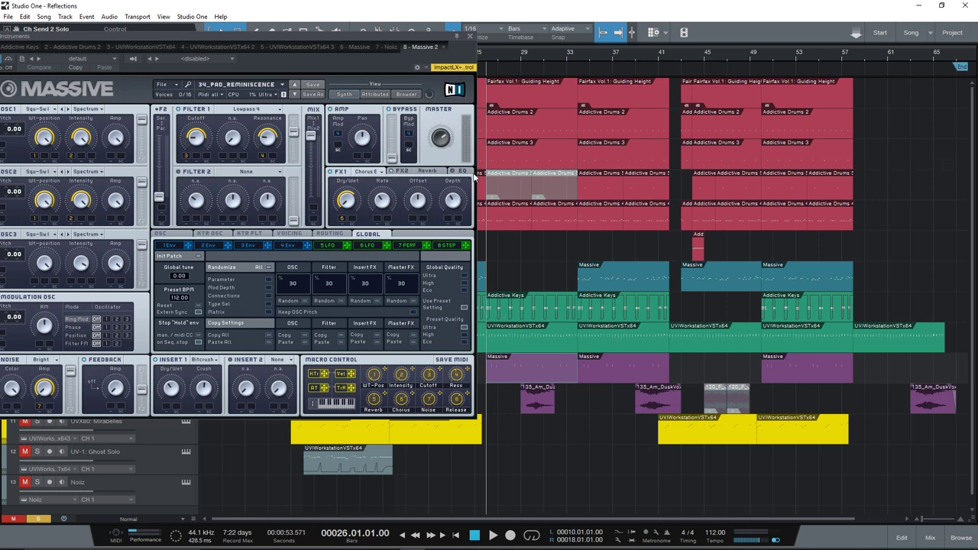
left_click(427, 171)
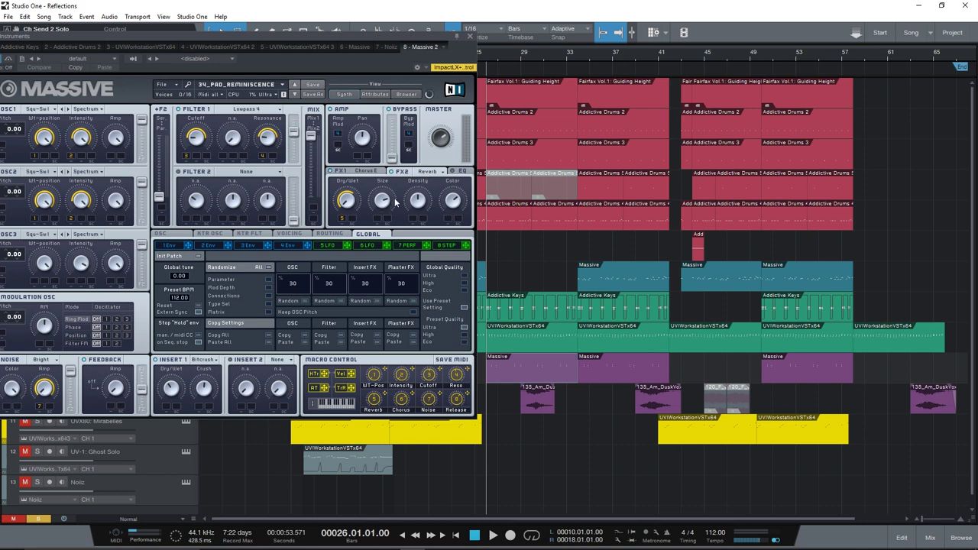
left_click(471, 37)
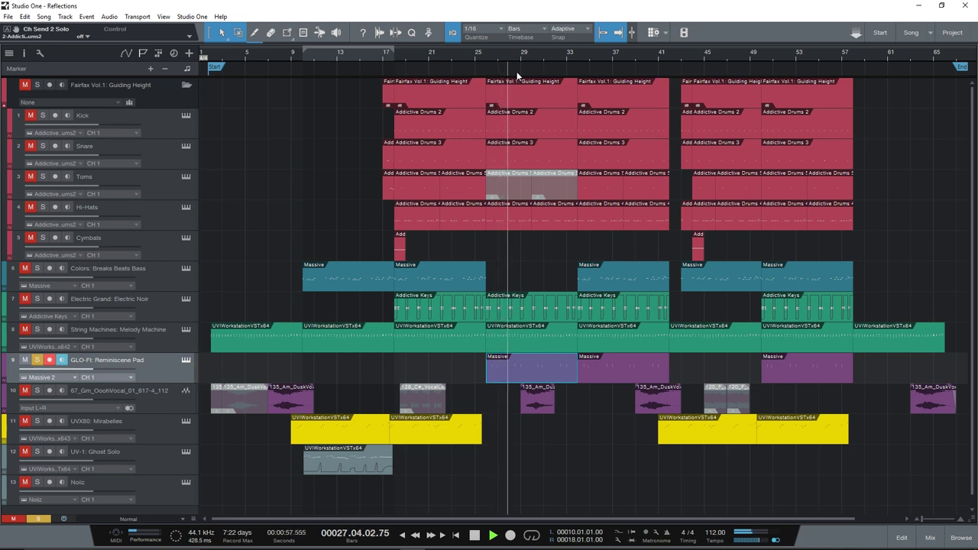
Step: Leave only the OoohVocal track soloed and selected, play it from bar 7, and stop playback
key("space")
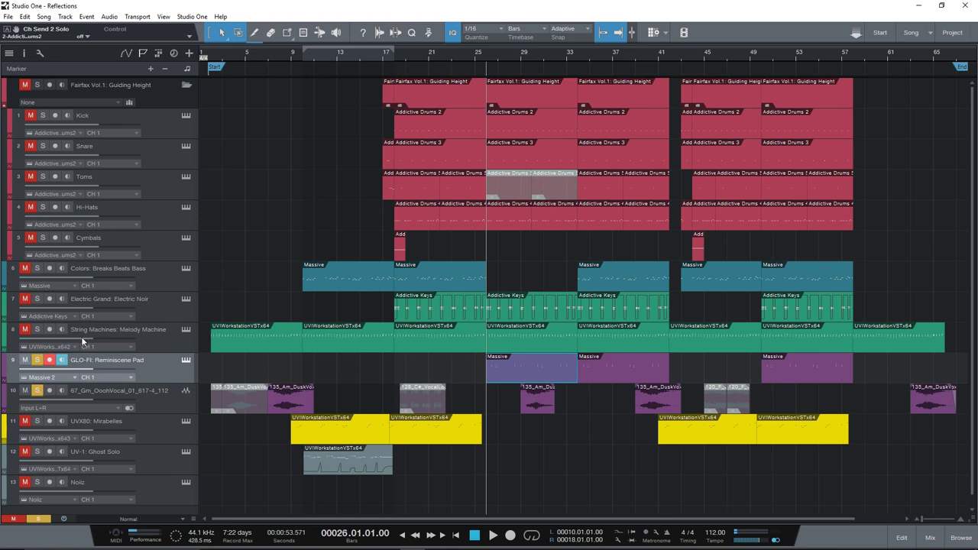
left_click(37, 360)
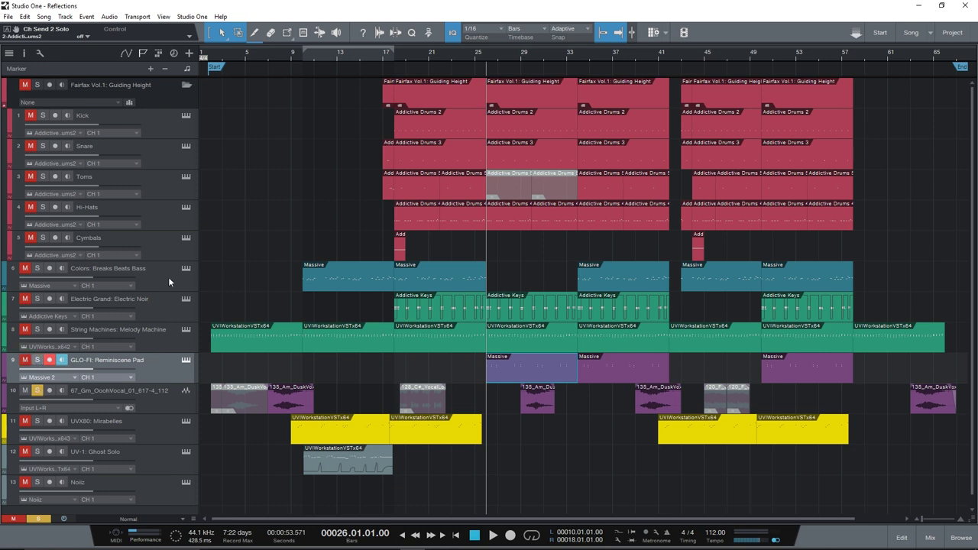
left_click(267, 52)
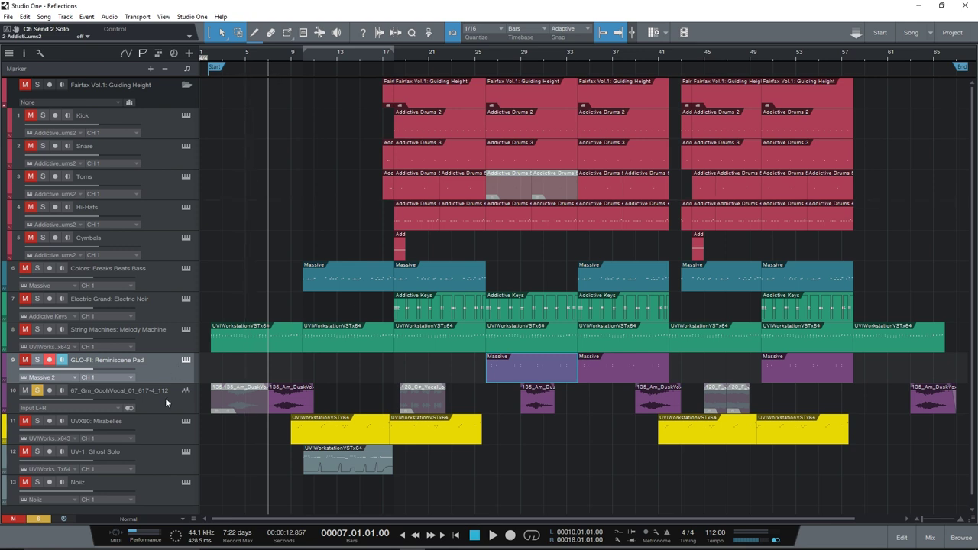
key("Down")
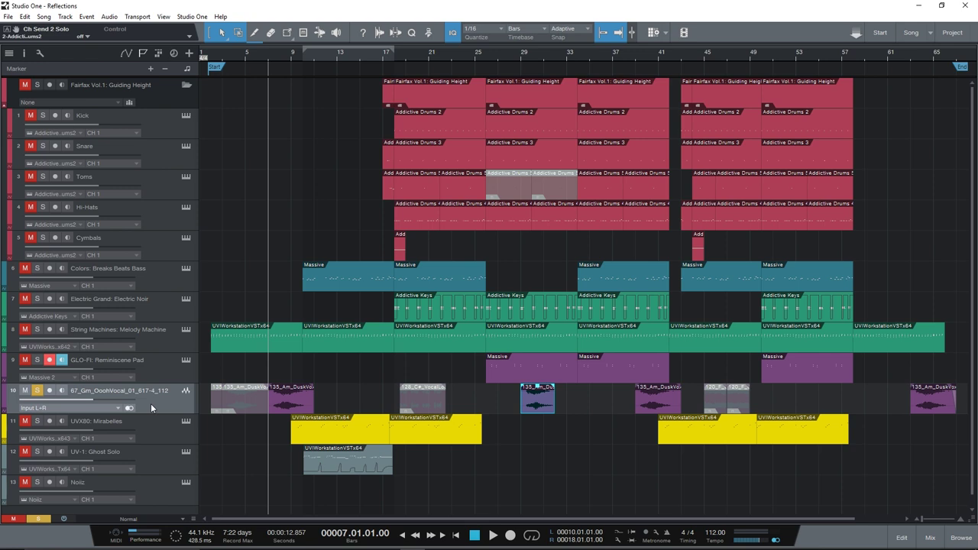
left_click_drag(102, 393, 142, 350)
key("space")
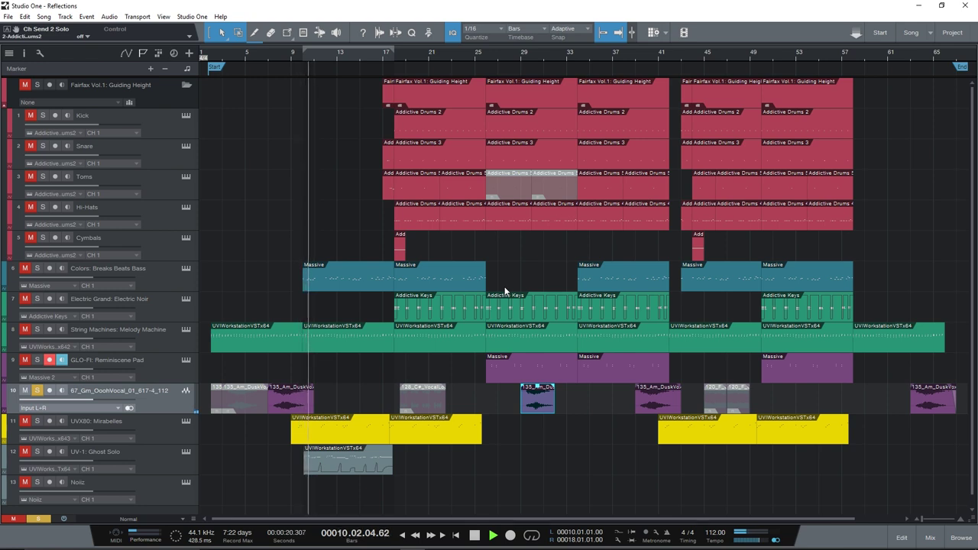
key("space")
Step: Move the playhead to bar 29, play the soloed vocal from there, and stop
left_click(529, 54)
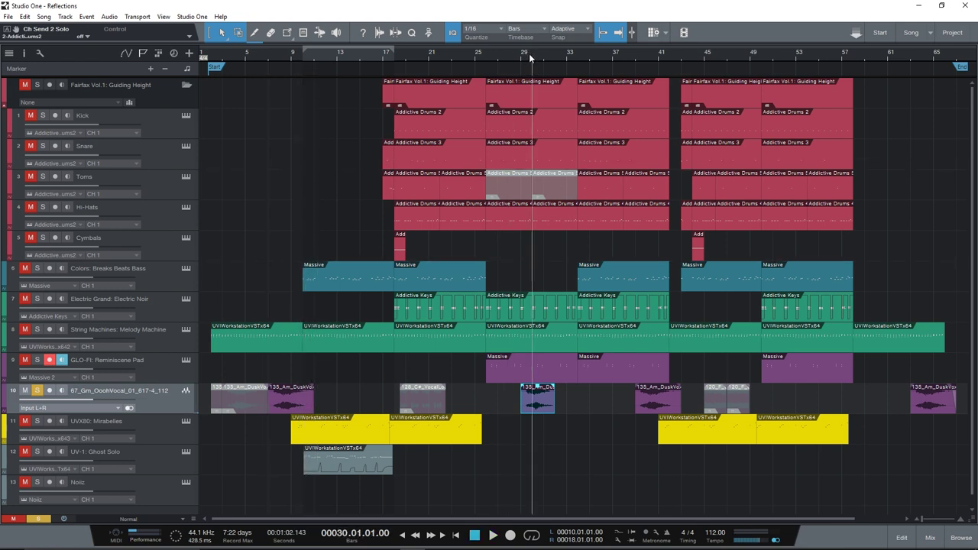
left_click(523, 53)
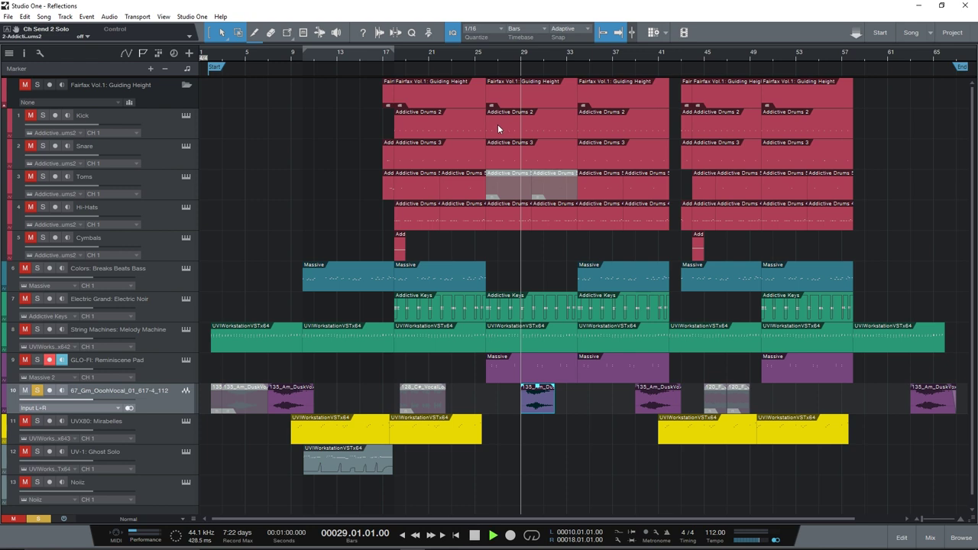
key("space")
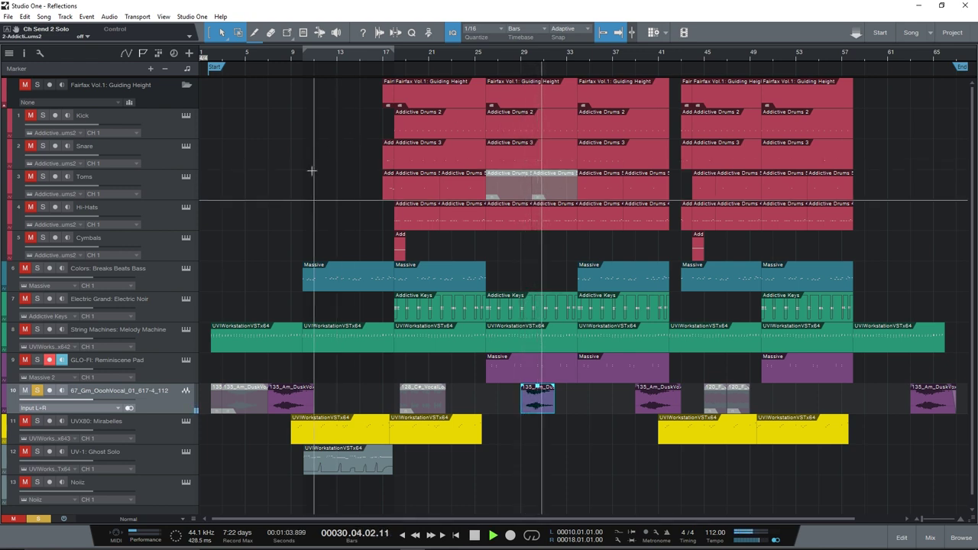
key("space")
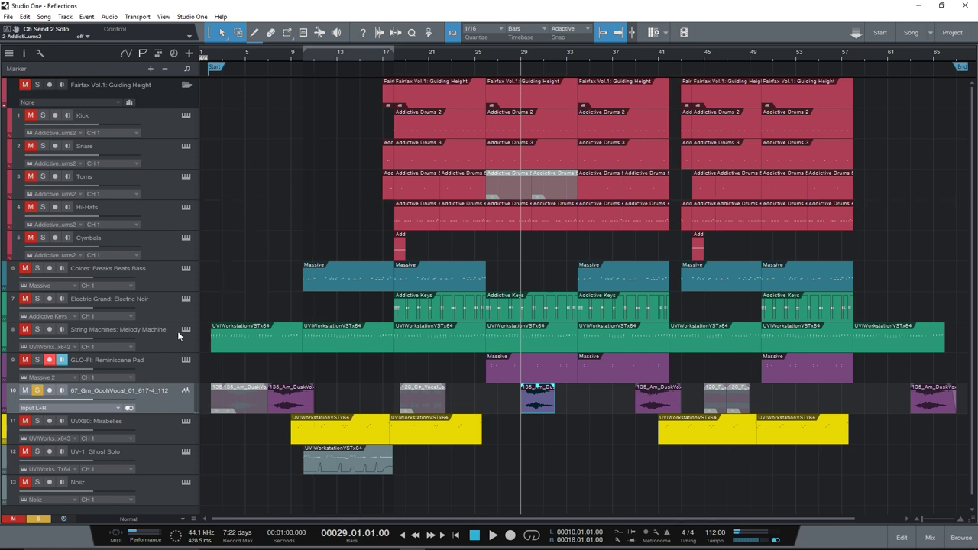
Step: Open the Noiiz instrument, browse its sample packs and playlists, and close it
left_click(185, 482)
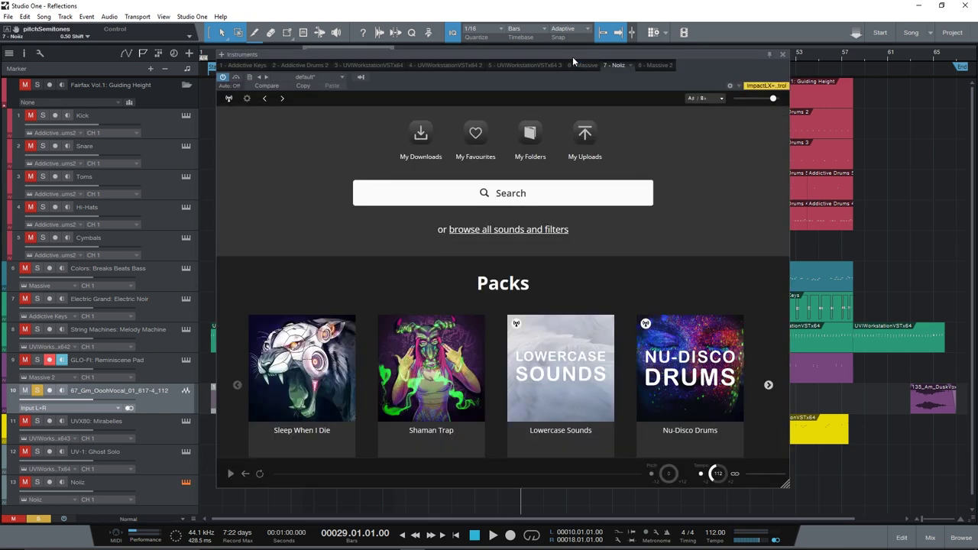
left_click_drag(572, 57, 572, 72)
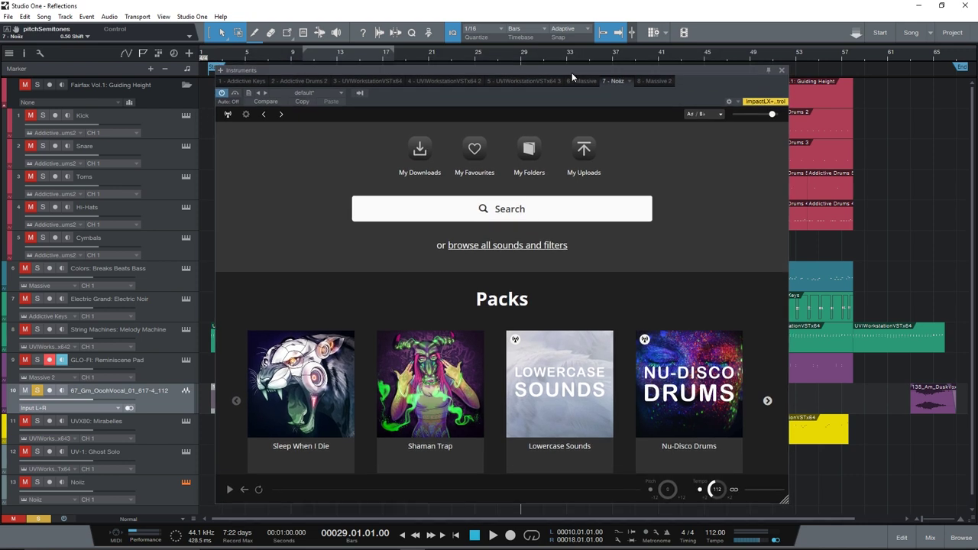
scroll(709, 197, "down", 5)
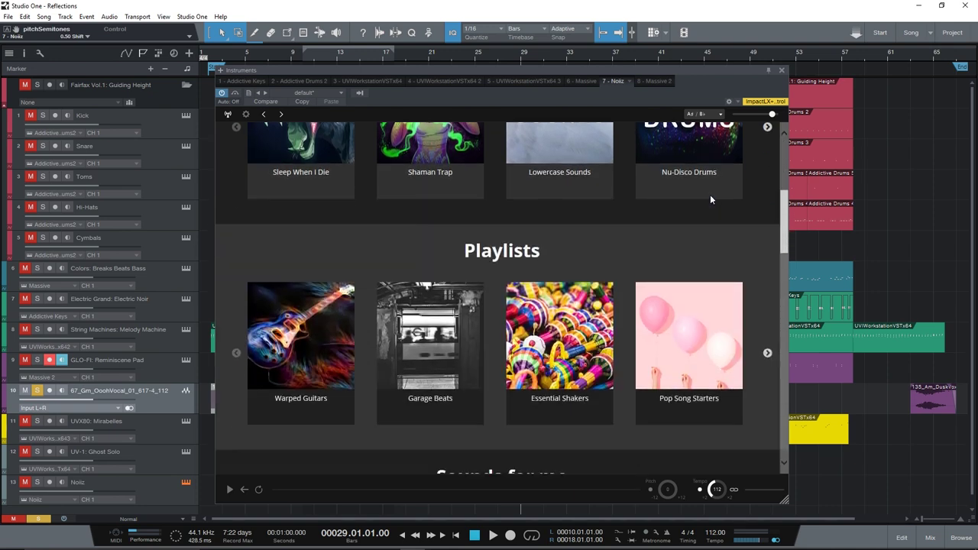
scroll(710, 199, "up", 5)
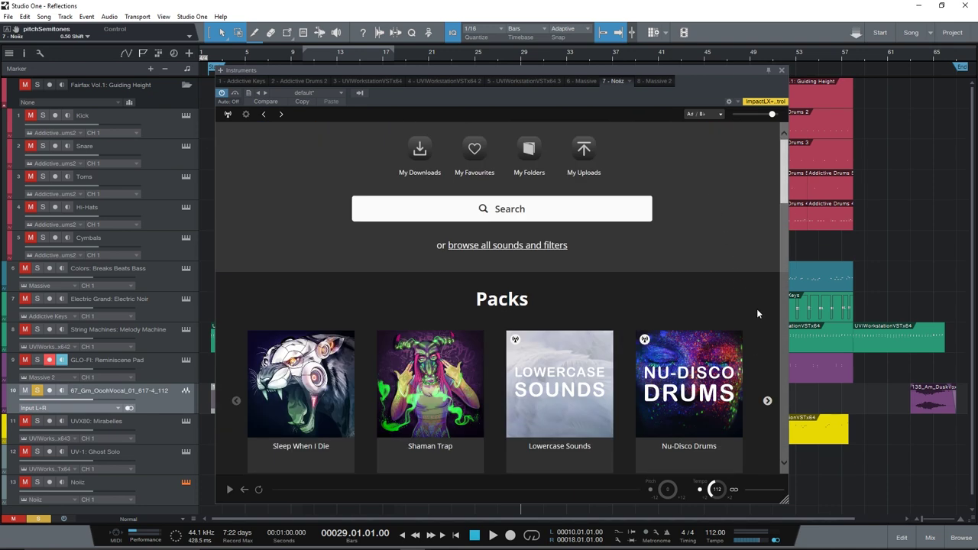
scroll(757, 313, "down", 2)
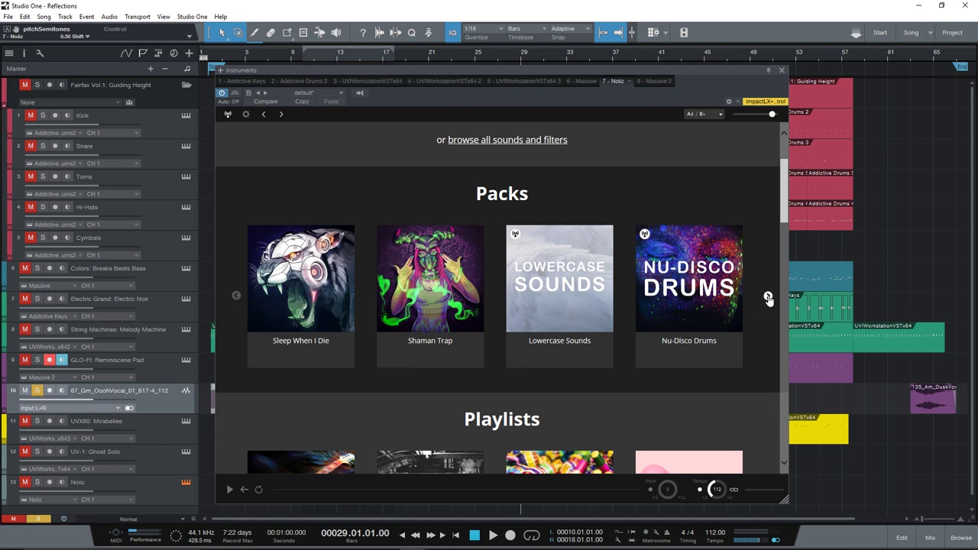
left_click(767, 297)
left_click(767, 296)
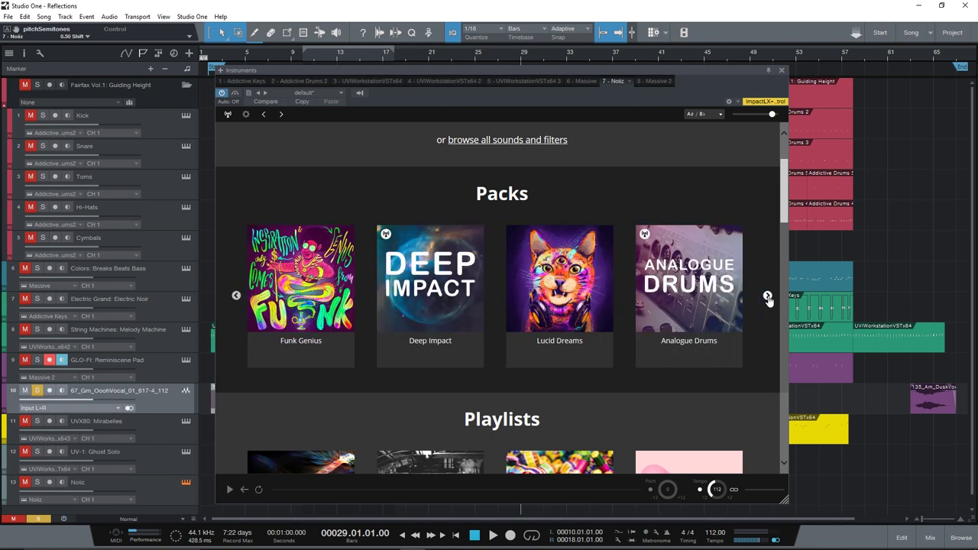
left_click(767, 297)
left_click(768, 297)
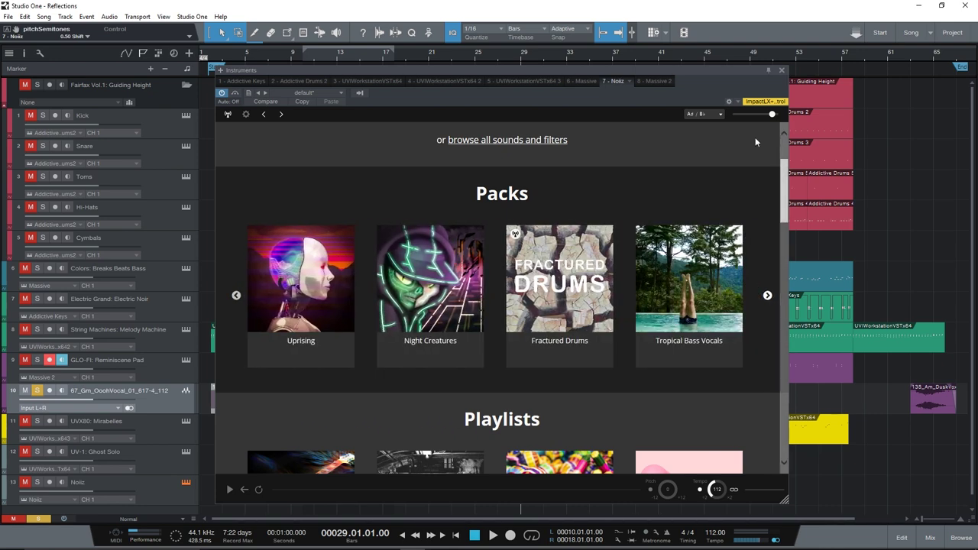
left_click(780, 70)
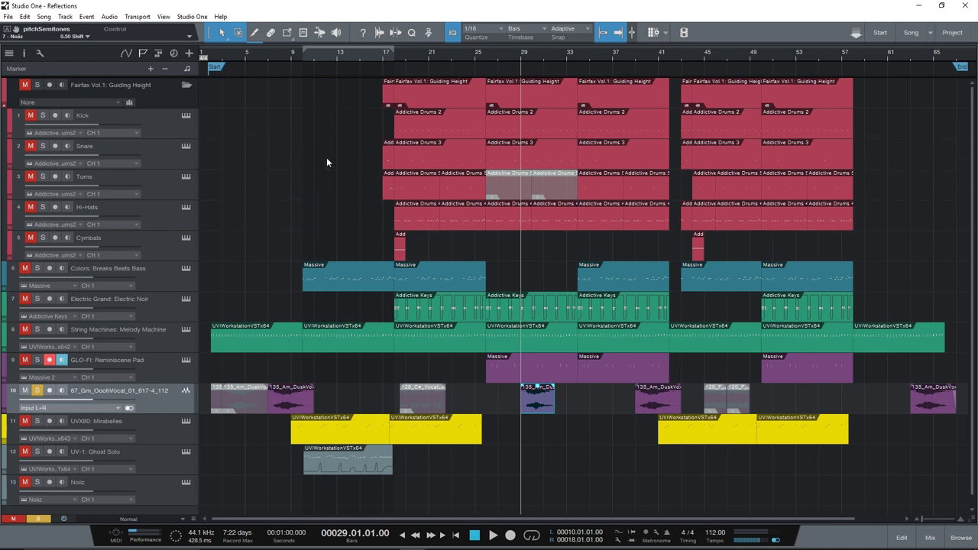
Step: Place the playhead at bar 26 and solo the Electric Grand, String Machines and GLO-FI pad alongside the vocal
left_click(488, 54)
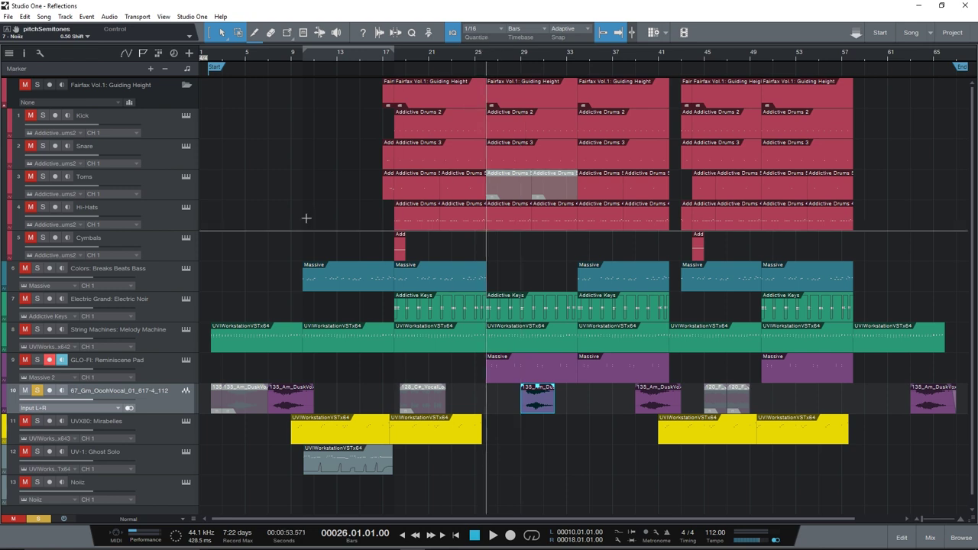
left_click_drag(37, 329, 36, 360)
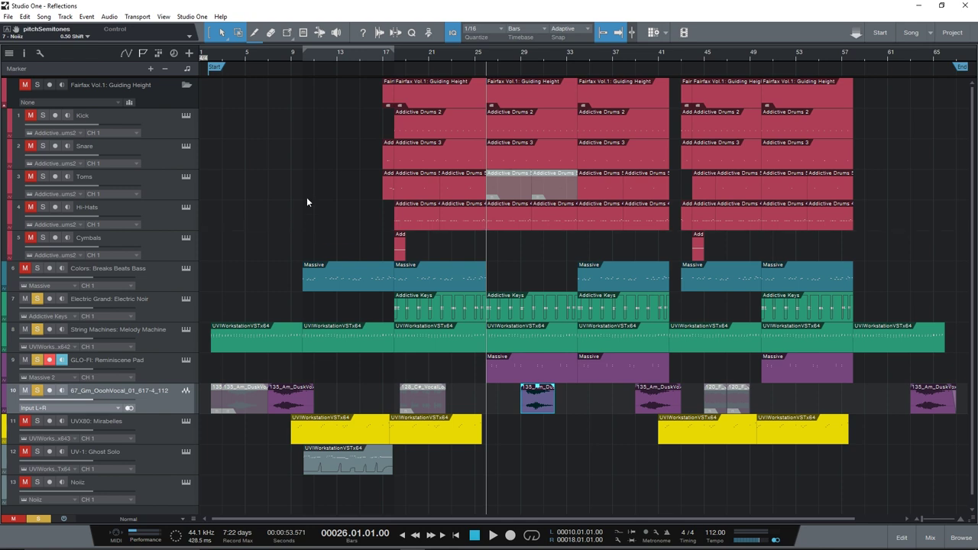
Step: Play the soloed grand, strings, pad and vocal from bar 26, stop, and clear all the solos
key("space")
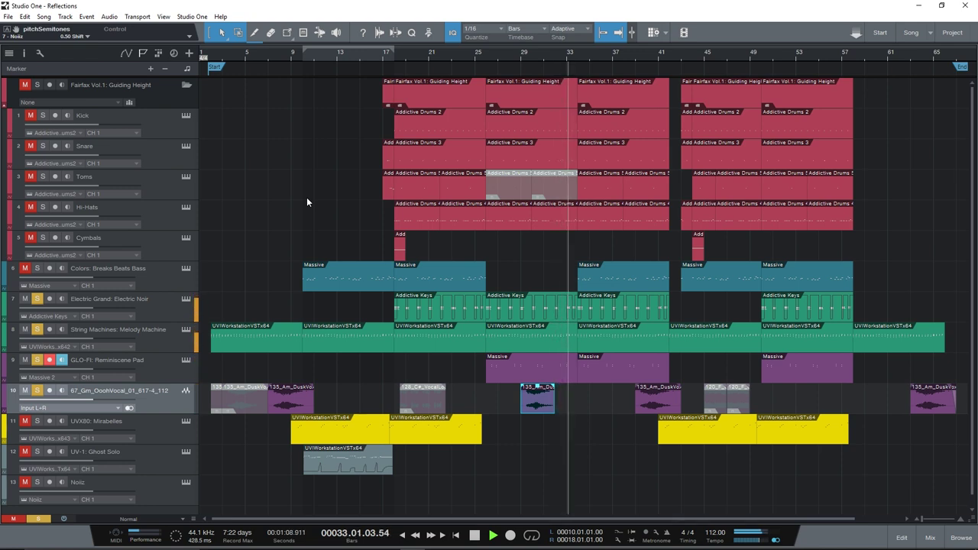
key("space")
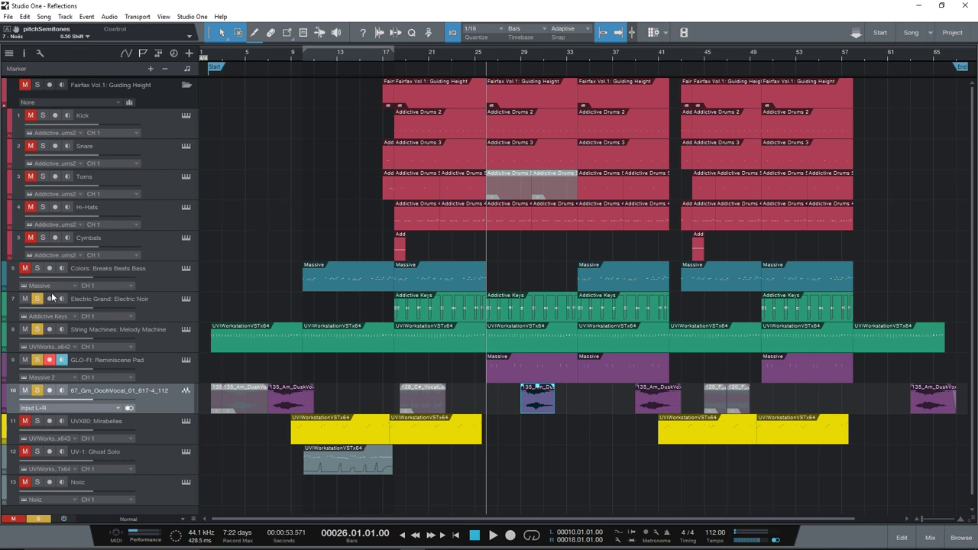
left_click(40, 389)
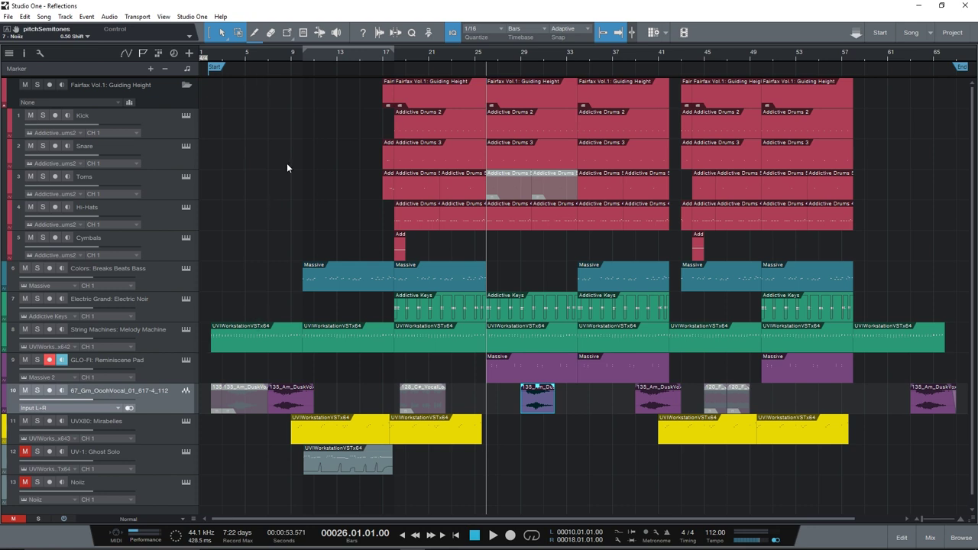
Step: Place the playhead at bar 9, solo the UVX80: Mirabelles track, and open its instrument window clear of the track list
left_click(292, 52)
left_click(36, 421)
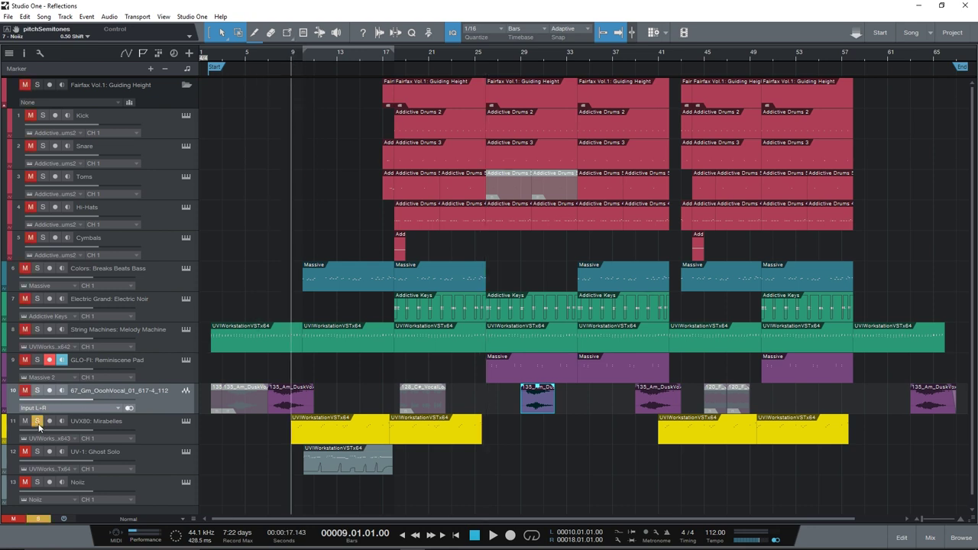
left_click(188, 421)
left_click_drag(381, 87, 524, 73)
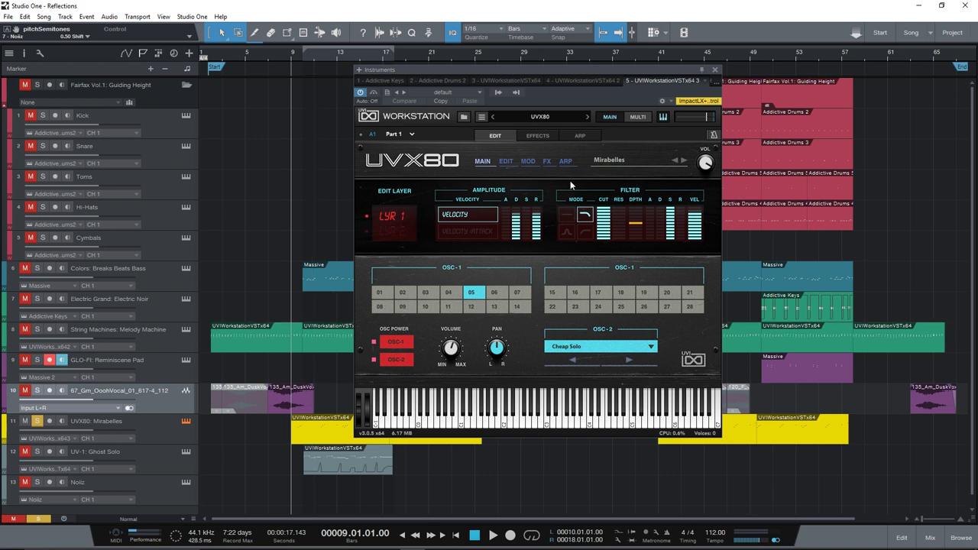
Step: Play the soloed Mirabelles part from bar 9, close its instrument window, and stop playback
key("space")
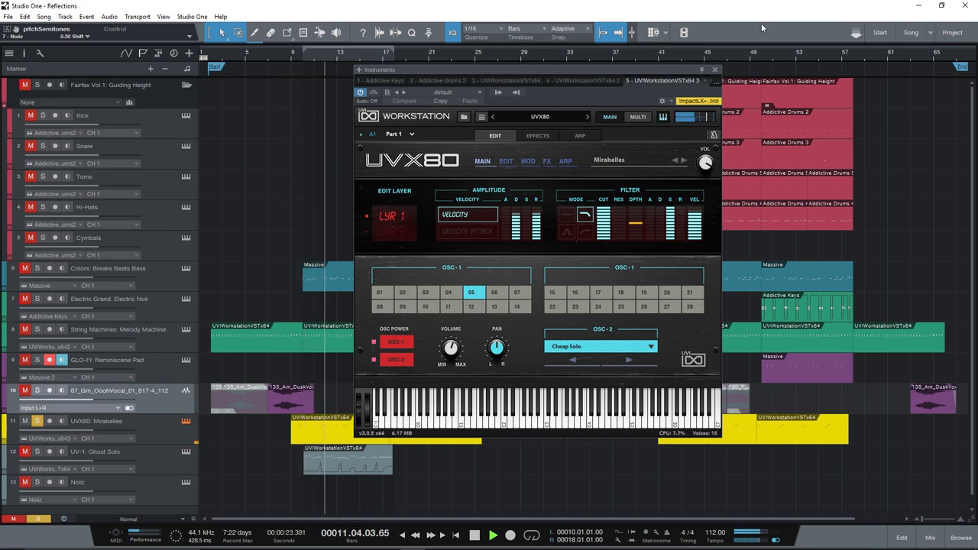
left_click(714, 70)
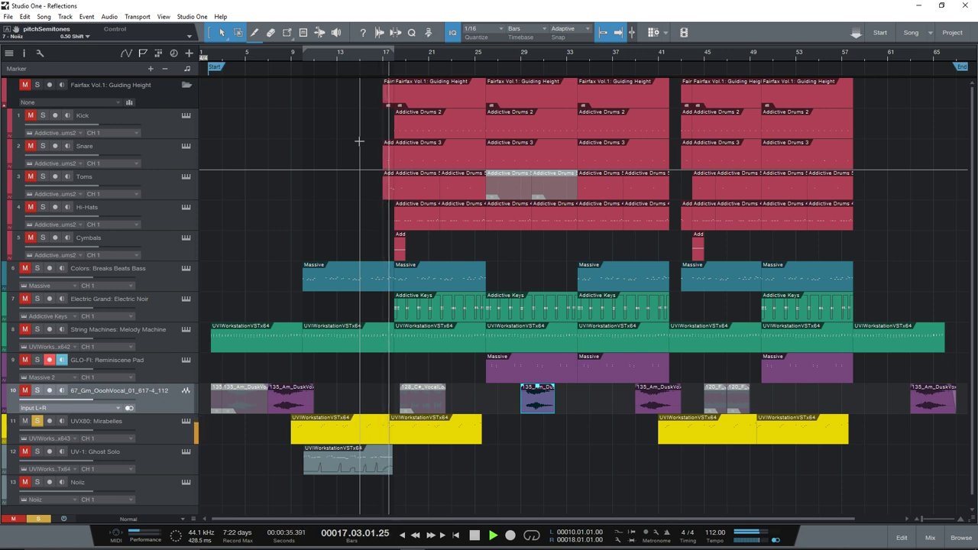
key("space")
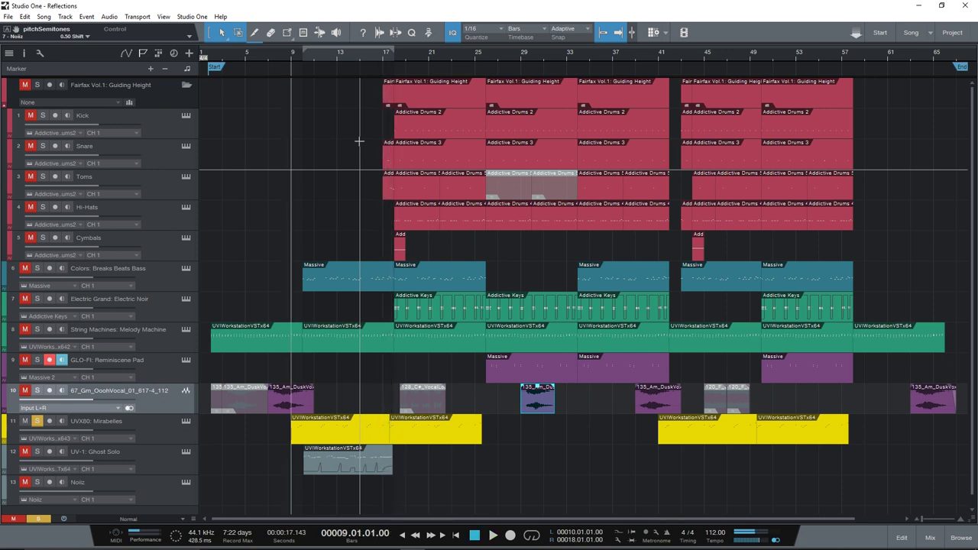
Step: Examine the notes of the second Mirabelles clip in the note editor, and close the editor
left_click(150, 431)
key("F2")
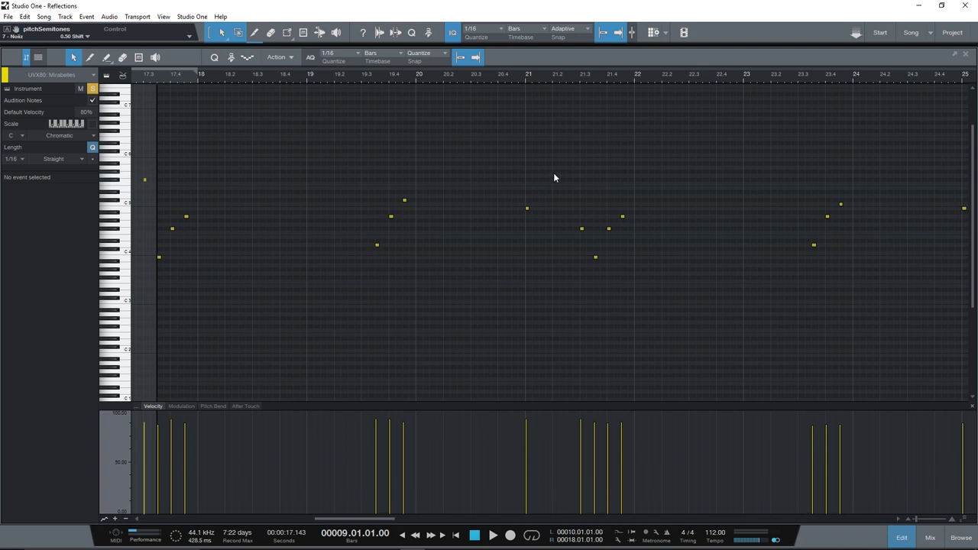
key("F2")
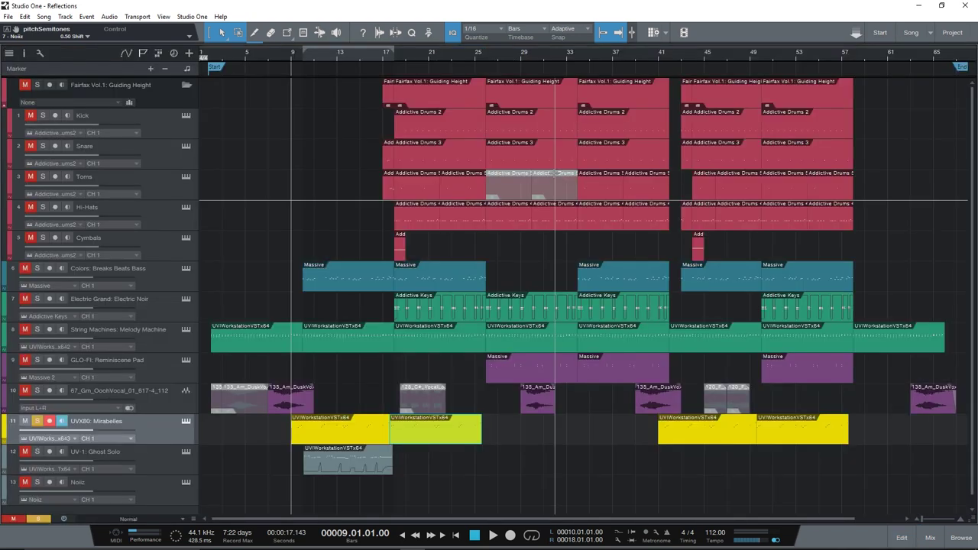
Step: Unsolo the Mirabelles track, move the playhead to bar 39, play the full arrangement from there, and stop
left_click(37, 421)
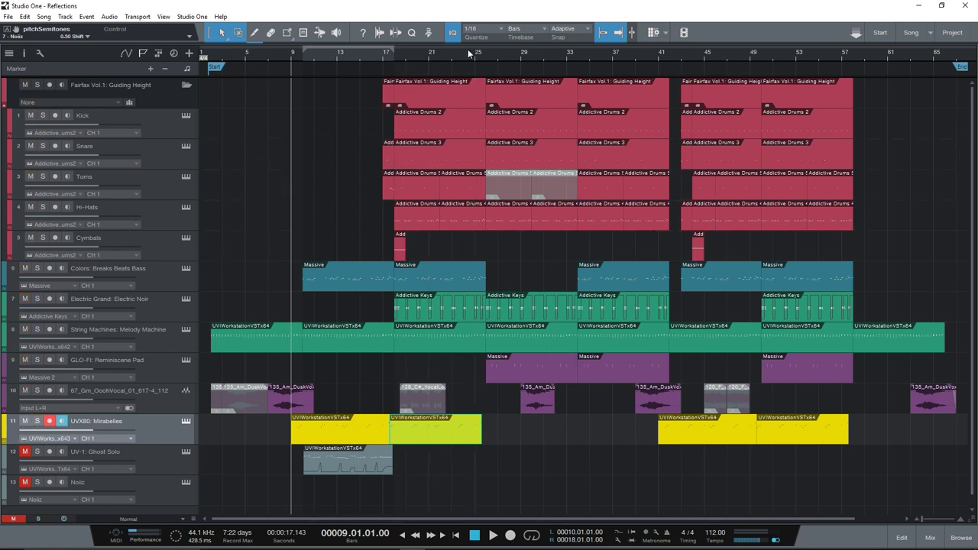
left_click(650, 55)
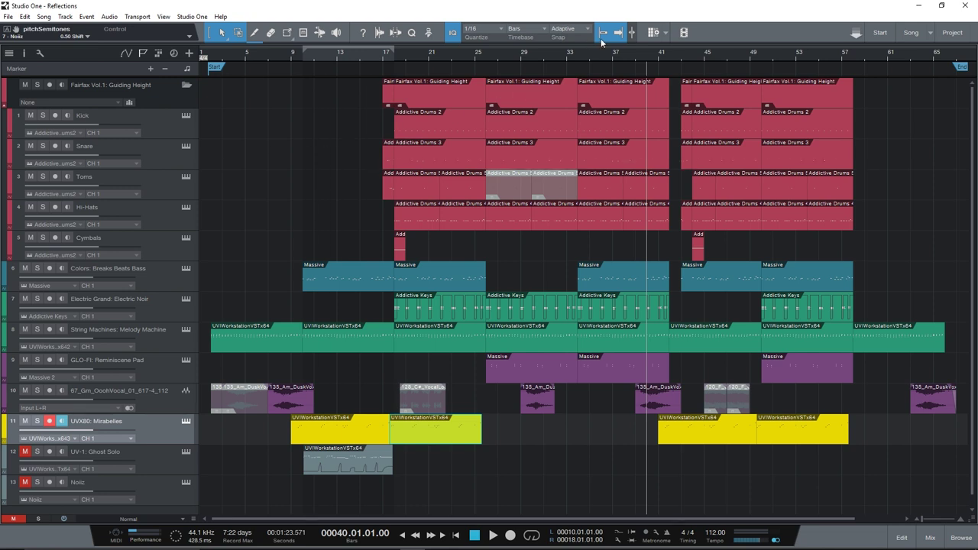
left_click(634, 57)
key("space")
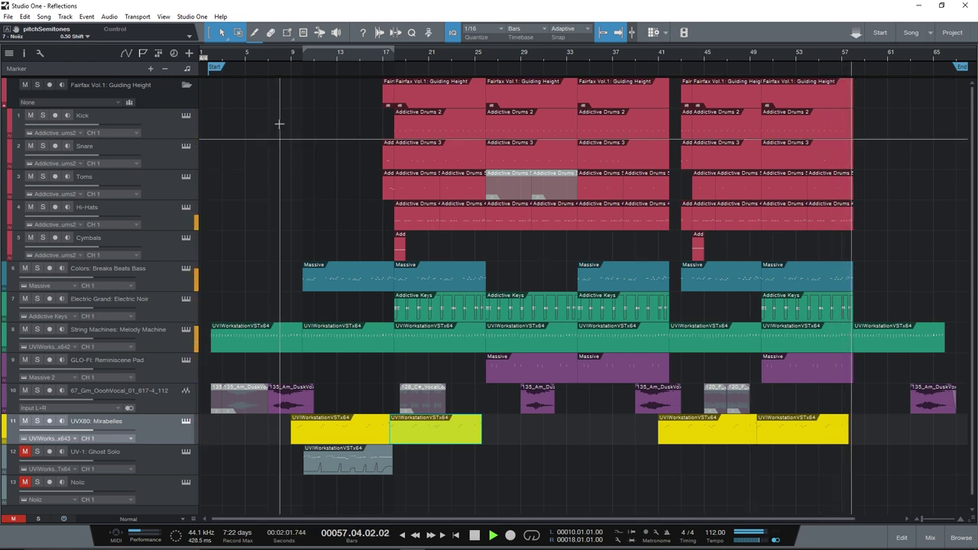
key("space")
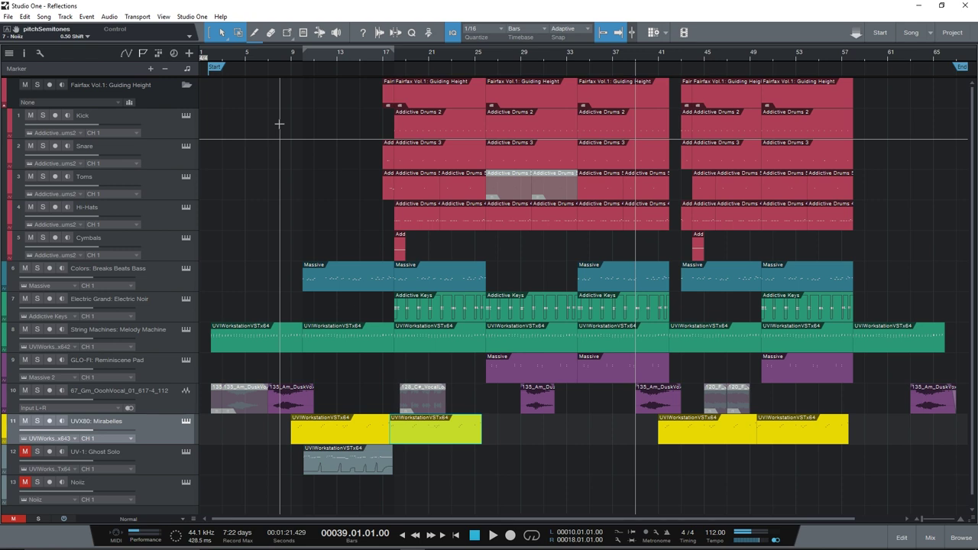